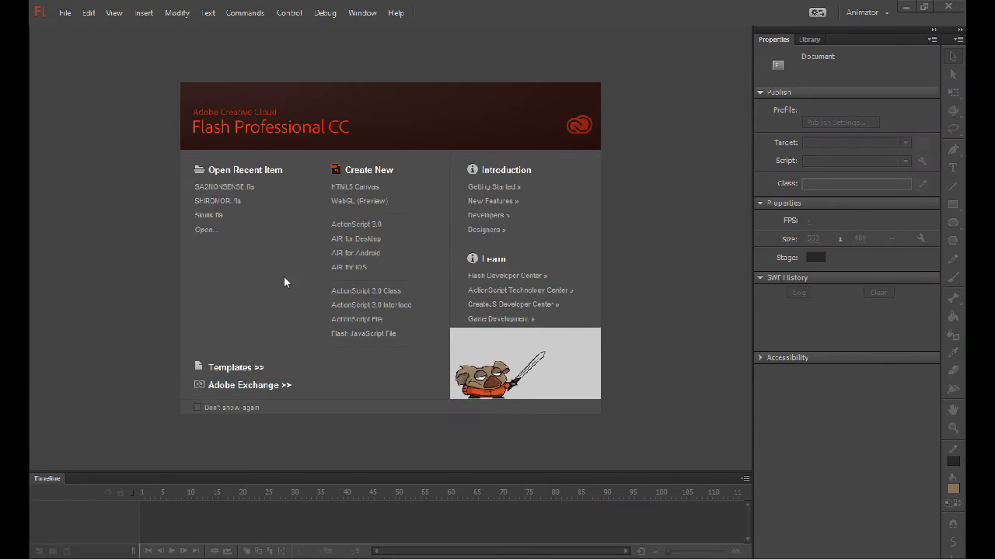
Step: Create a new ActionScript 3.0 document and fit the stage to the view with Show Frame
left_click(387, 227)
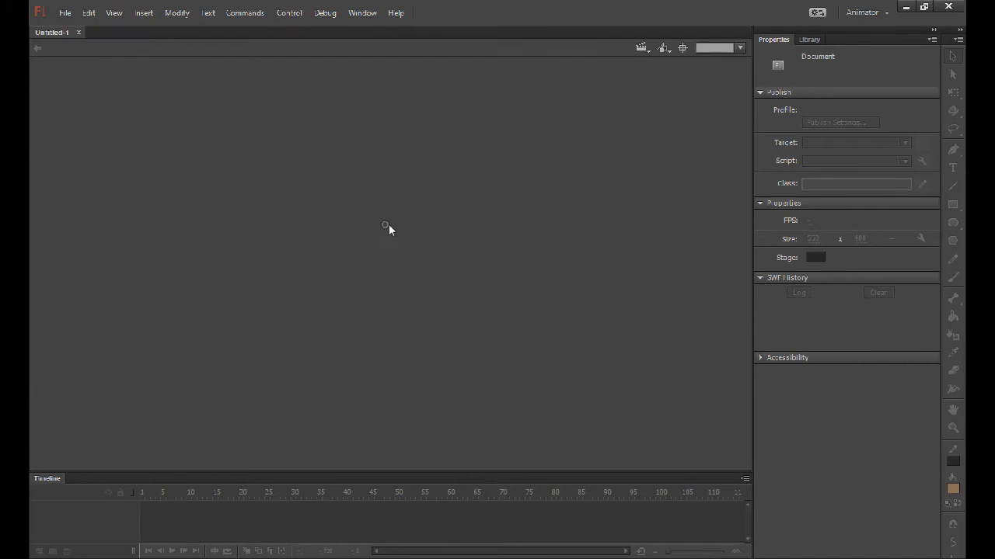
left_click(740, 47)
left_click(732, 75)
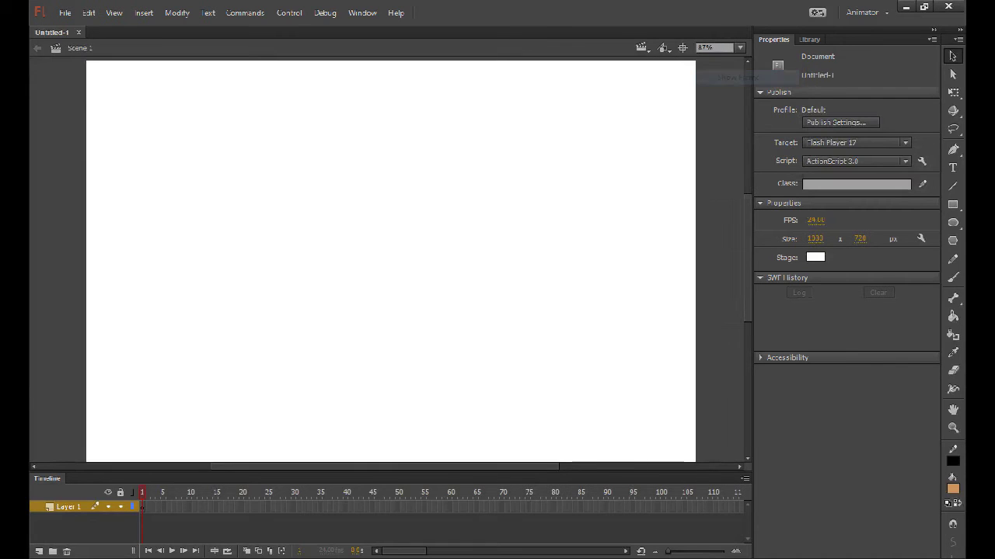
Step: Activate the Brush tool and set its fill color to dark gray
left_click(952, 280)
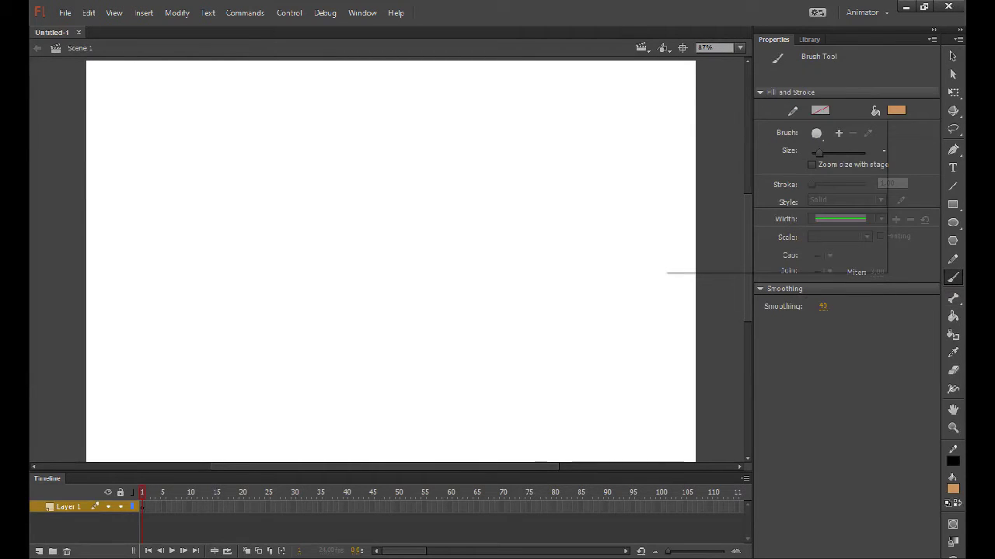
left_click(895, 110)
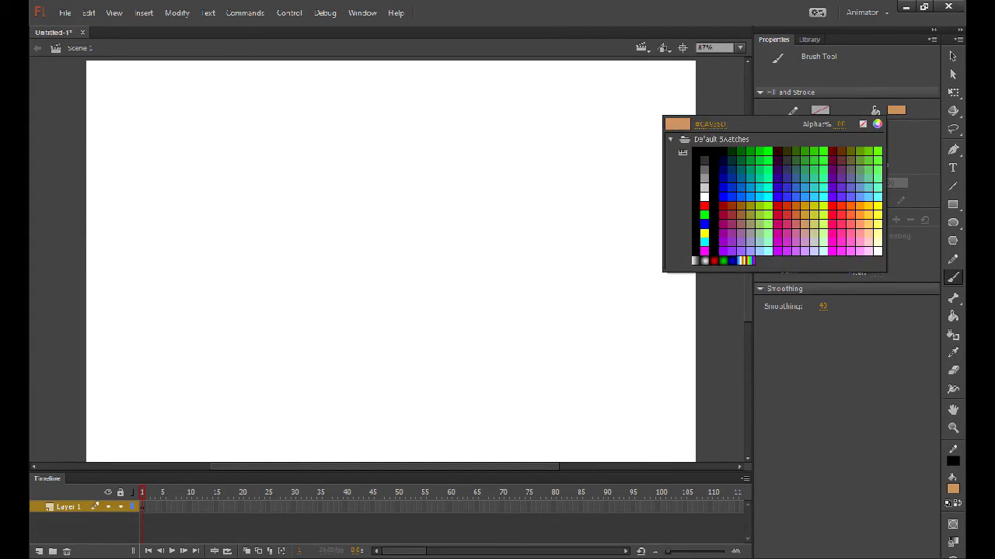
left_click(704, 159)
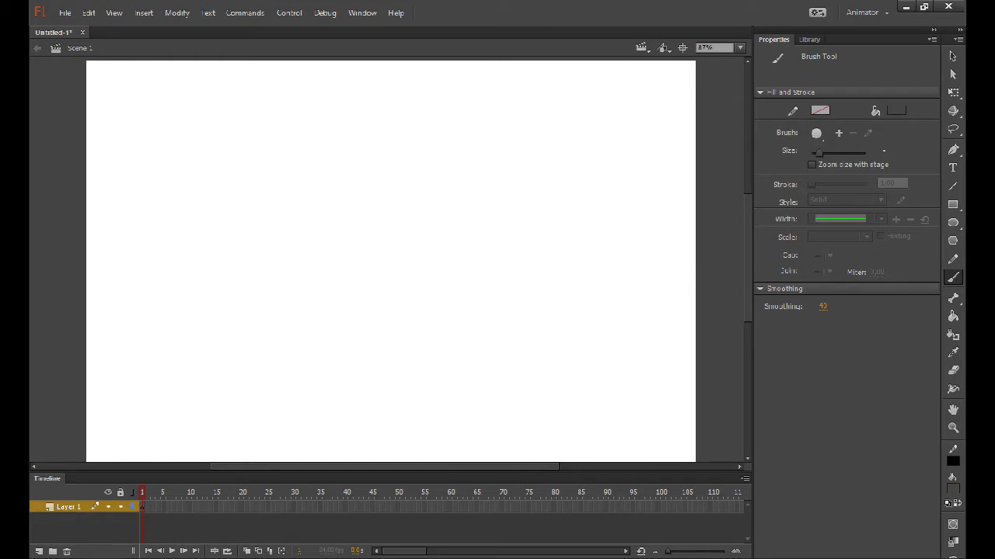
Step: Set the brush fill to black (#000000) and draw looping strokes that run past the stage's right edge
mouse_move(639, 160)
left_mouse_down()
mouse_move(688, 223)
mouse_move(692, 281)
left_mouse_up()
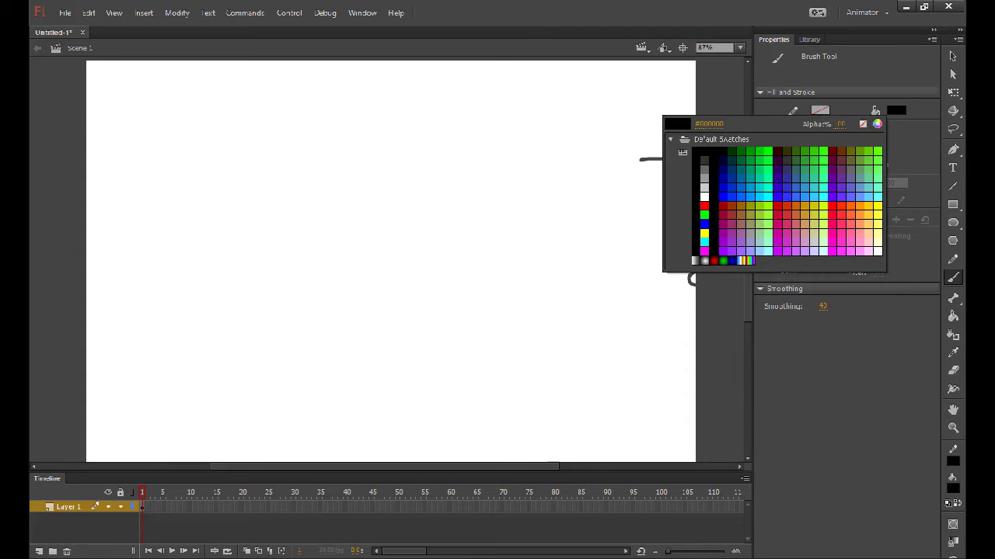
left_click(691, 277)
key("k")
key("b")
left_click_drag(711, 144, 717, 326)
Step: Select all strokes, test the movie to check what lies outside the stage, and close the preview
right_click(723, 212)
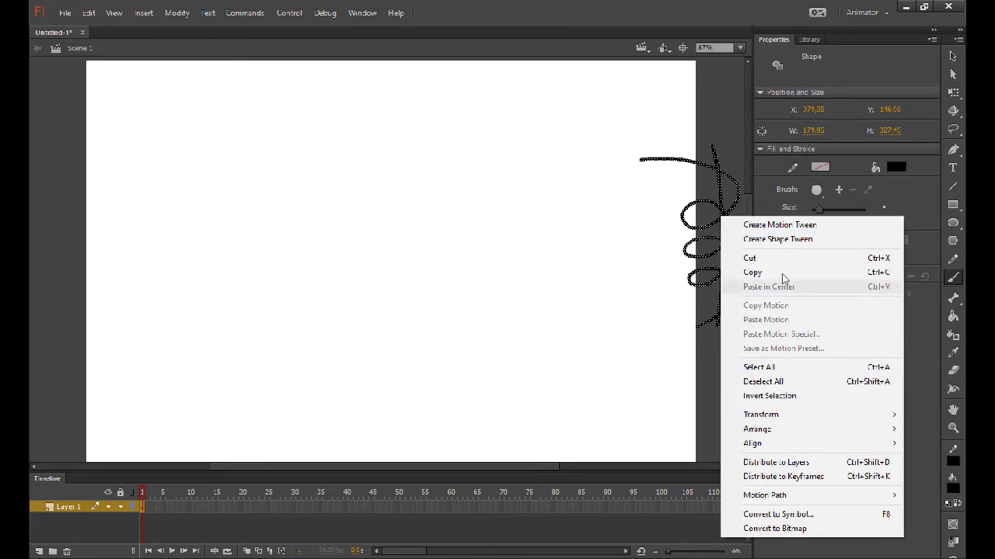
key("ctrl+a")
key("ctrl+Return")
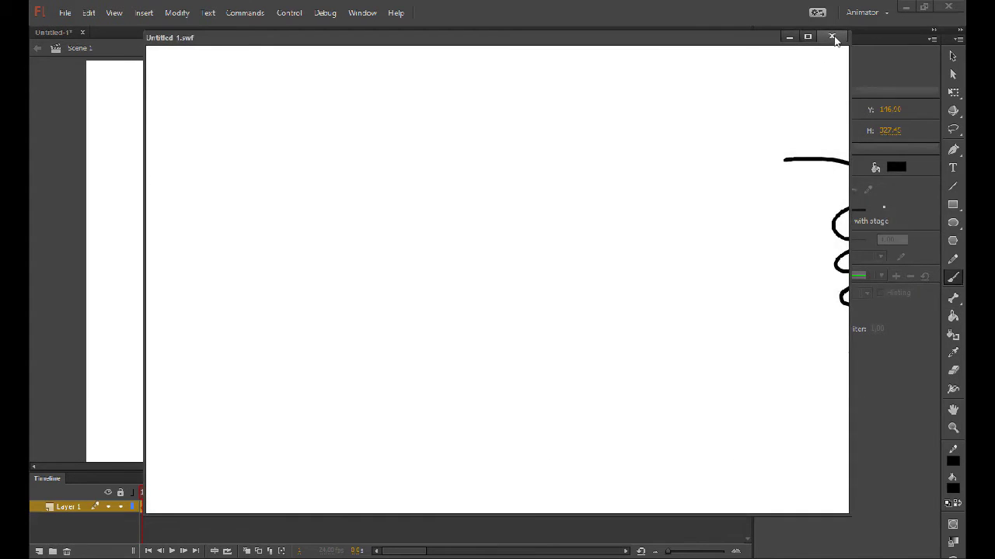
left_click(832, 37)
Step: Cut the selected strokes from the stage and return to the Brush tool
right_click(718, 216)
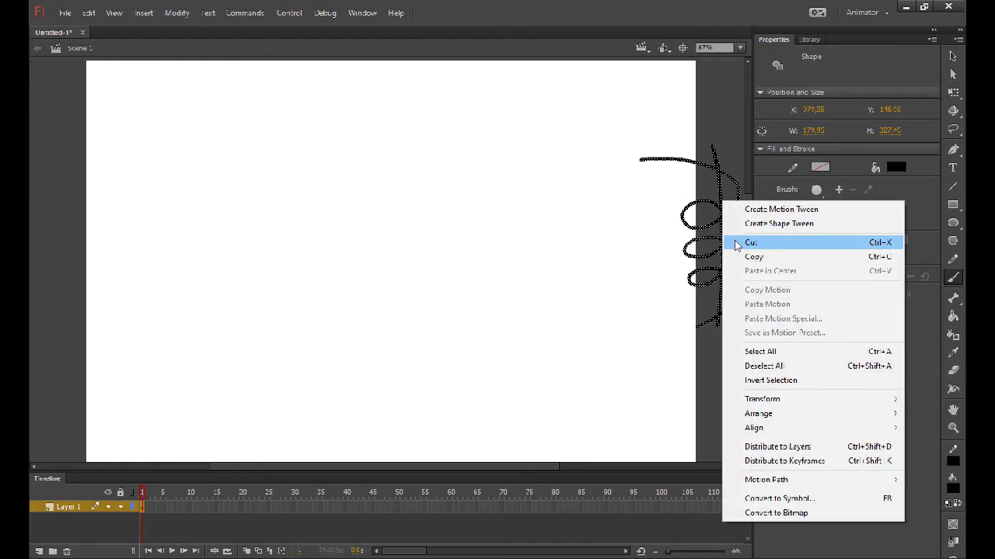
left_click(746, 244)
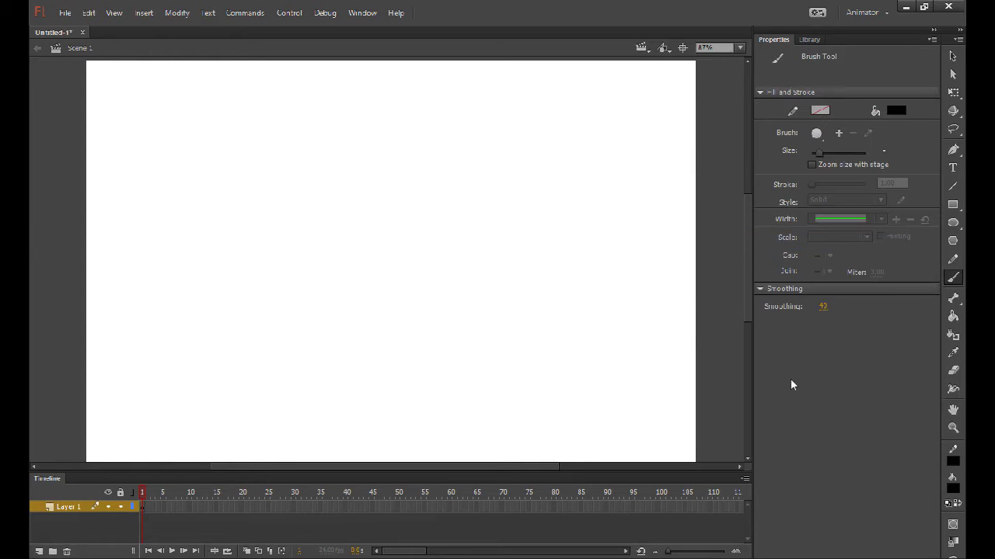
key("q")
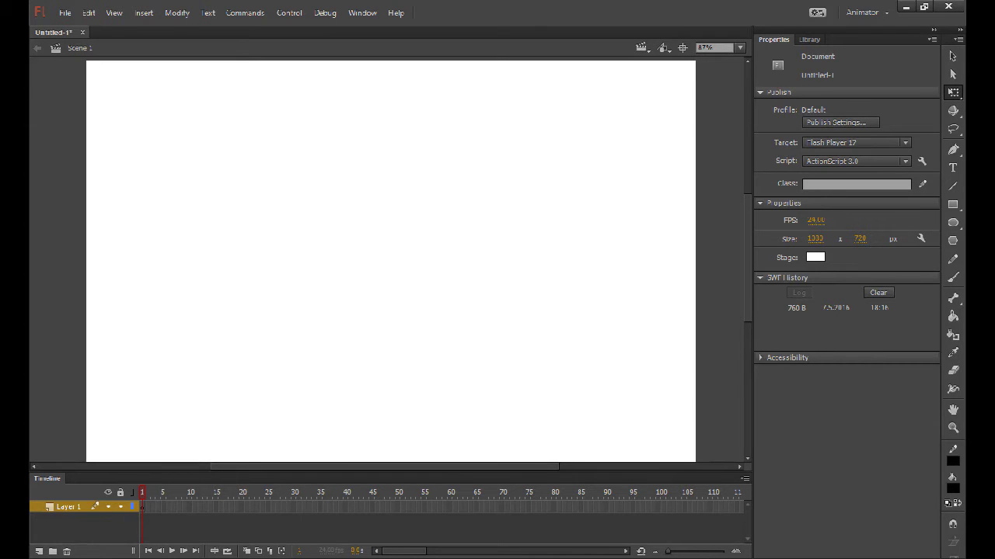
key("b")
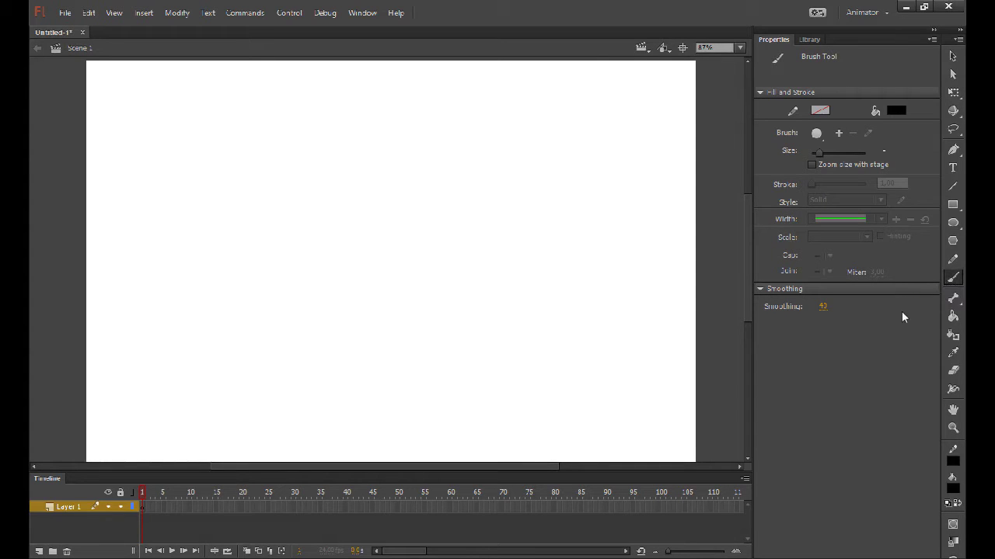
Step: Draw a chain of overlapping loops on the stage with the brush and cut them
mouse_move(311, 156)
left_mouse_down()
mouse_move(381, 234)
mouse_move(365, 276)
mouse_move(389, 256)
mouse_move(277, 163)
mouse_move(235, 154)
mouse_move(266, 216)
mouse_move(313, 158)
left_mouse_up()
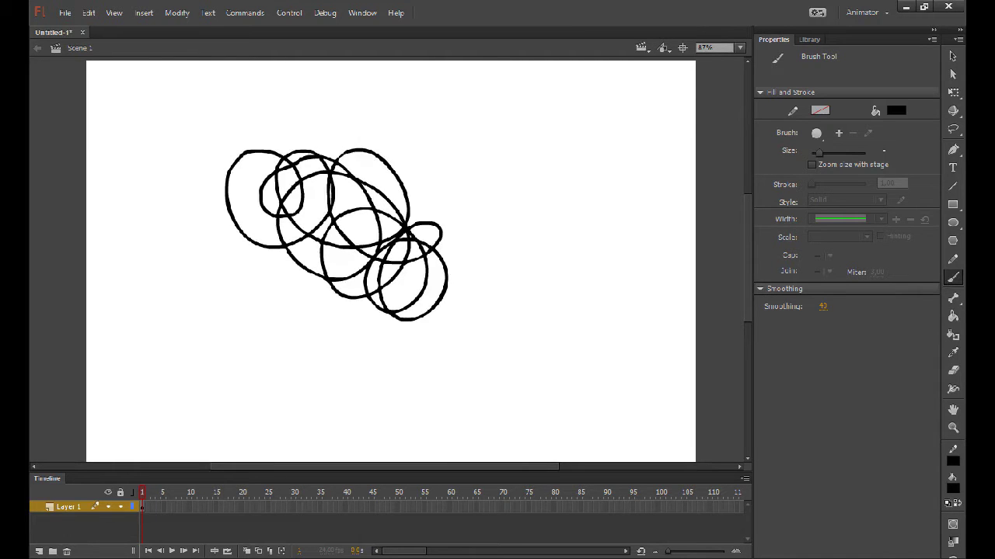
right_click(320, 159)
left_click(358, 201)
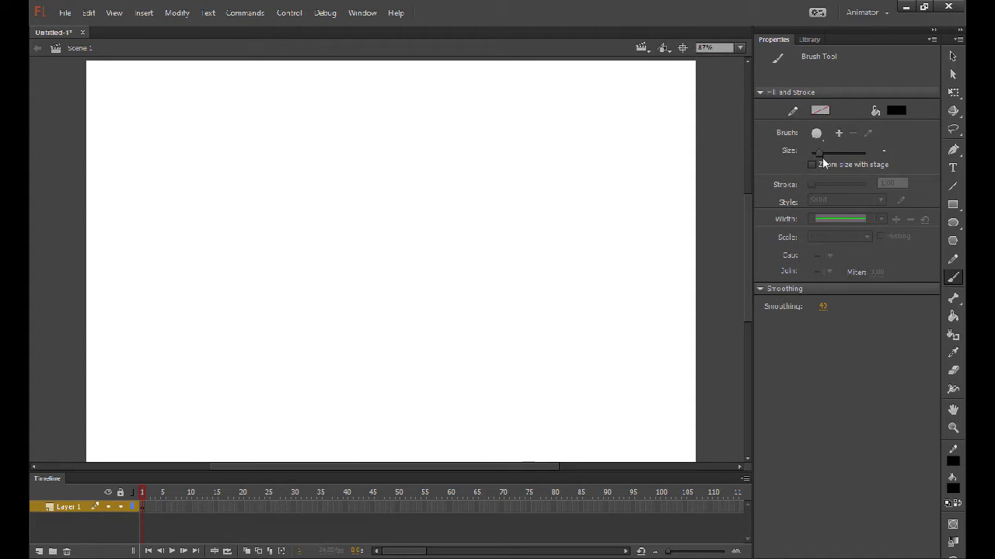
Step: Draw test strokes on the stage with the smallest and the largest brush size
left_click_drag(482, 180, 322, 203)
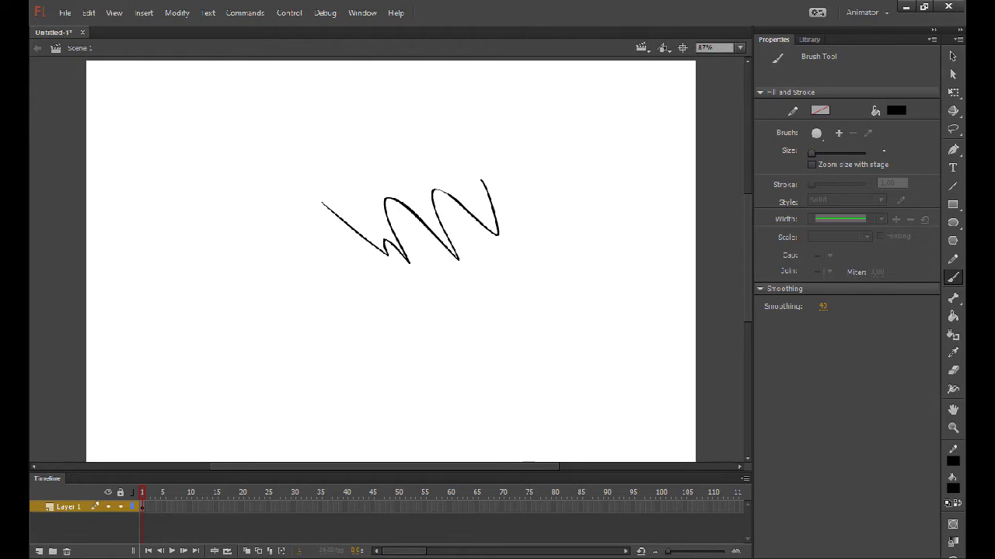
left_click_drag(810, 152, 864, 152)
mouse_move(470, 195)
left_mouse_down()
mouse_move(368, 288)
mouse_move(307, 303)
mouse_move(538, 204)
left_mouse_up()
Step: Cut all test strokes and reduce the brush size to a small setting
key("ctrl+a")
right_click(411, 207)
left_click(421, 253)
left_click_drag(865, 152, 813, 155)
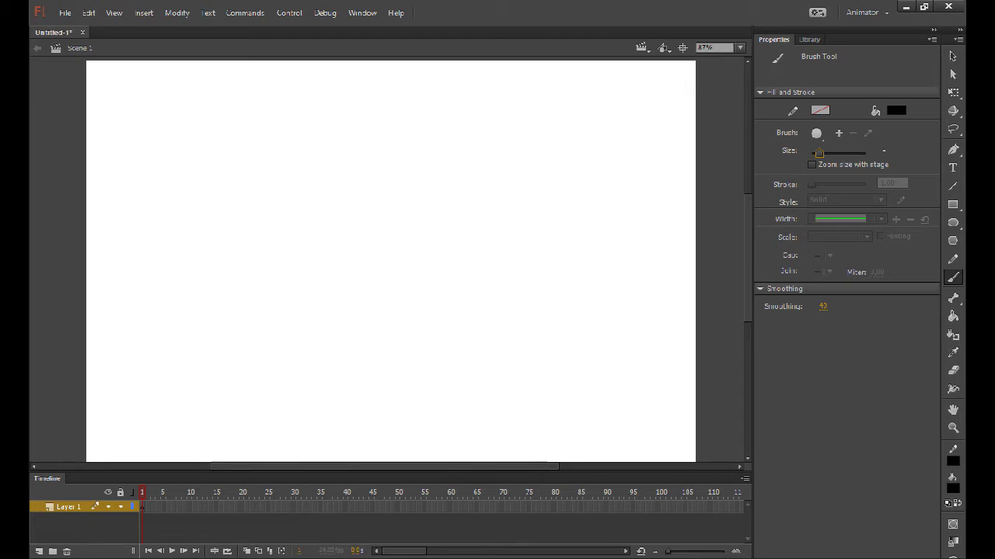
Step: Scribble several freehand test strokes across the stage at the small brush size, then cut them all
mouse_move(180, 124)
left_mouse_down()
mouse_move(215, 151)
mouse_move(284, 276)
mouse_move(373, 282)
mouse_move(304, 247)
mouse_move(366, 181)
left_mouse_up()
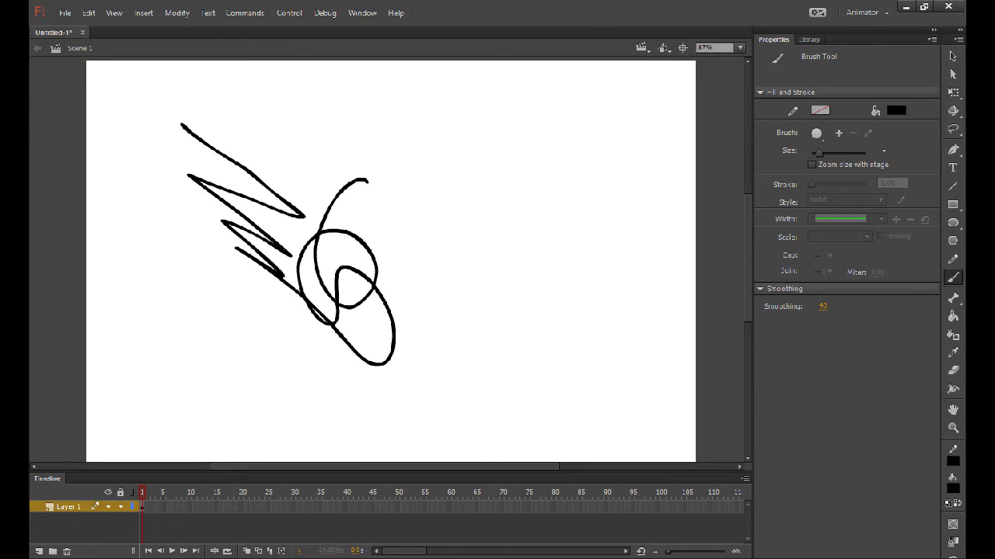
mouse_move(464, 134)
left_mouse_down()
mouse_move(504, 227)
mouse_move(571, 318)
left_mouse_up()
mouse_move(586, 152)
left_mouse_down()
mouse_move(612, 309)
mouse_move(404, 311)
mouse_move(337, 295)
left_mouse_up()
right_click(327, 233)
left_click(359, 309)
right_click(322, 233)
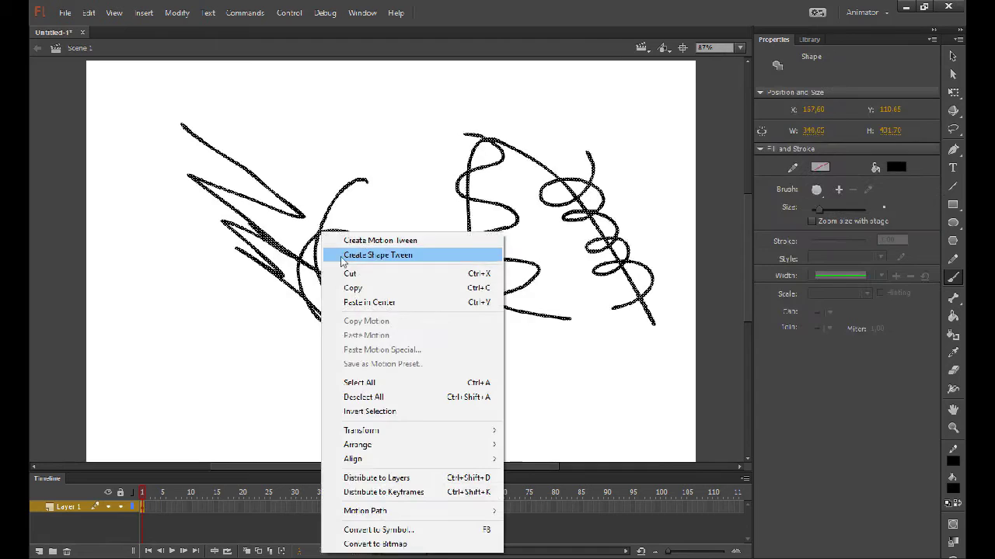
left_click(347, 272)
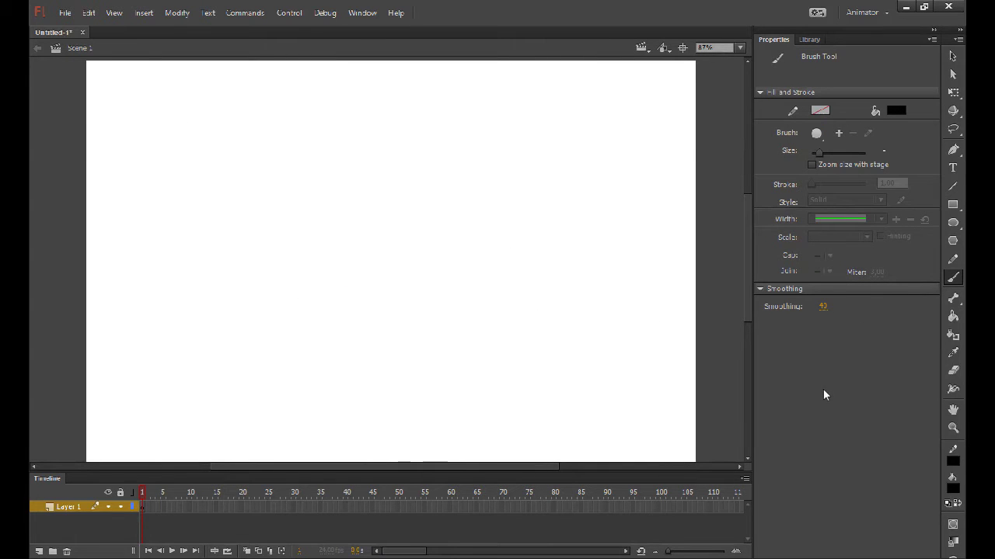
Step: Set the brush smoothing to 100 and draw looping test strokes
left_click(823, 307)
type("100")
mouse_move(461, 191)
left_mouse_down()
mouse_move(421, 232)
mouse_move(408, 299)
mouse_move(340, 328)
left_mouse_up()
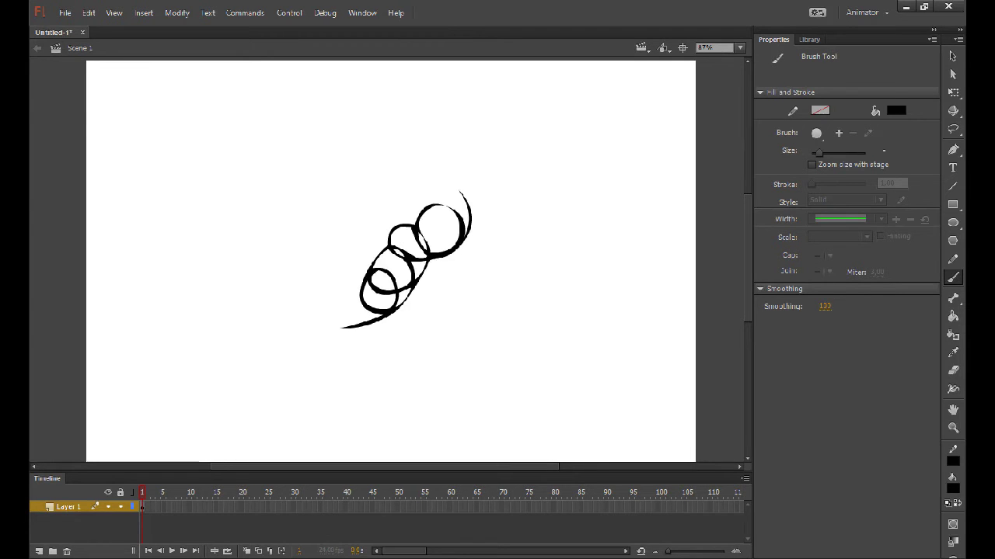
mouse_move(383, 206)
left_mouse_down()
mouse_move(412, 205)
mouse_move(300, 262)
mouse_move(330, 206)
mouse_move(233, 220)
left_mouse_up()
Step: Cut the test strokes and set the brush smoothing to 40
right_click(311, 227)
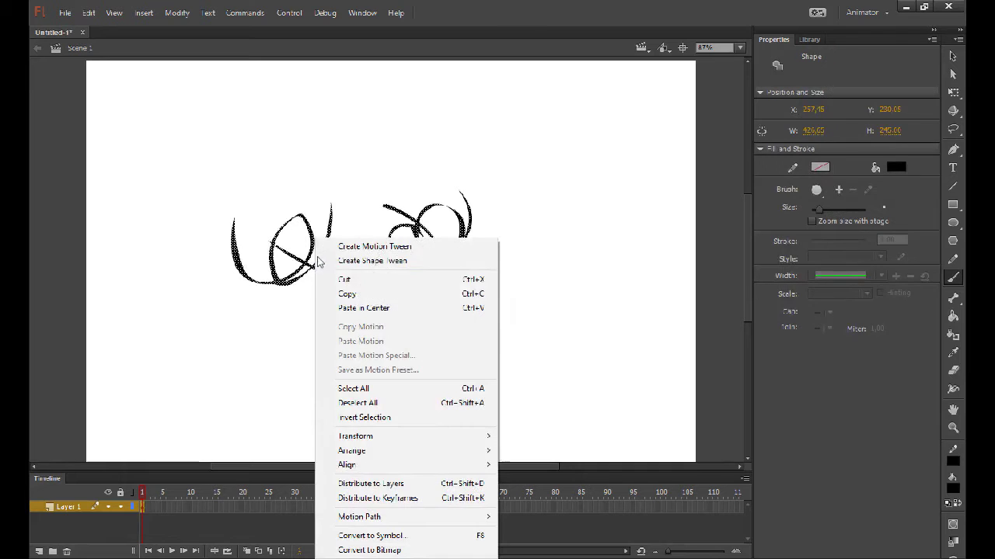
left_click(352, 280)
left_click(825, 307)
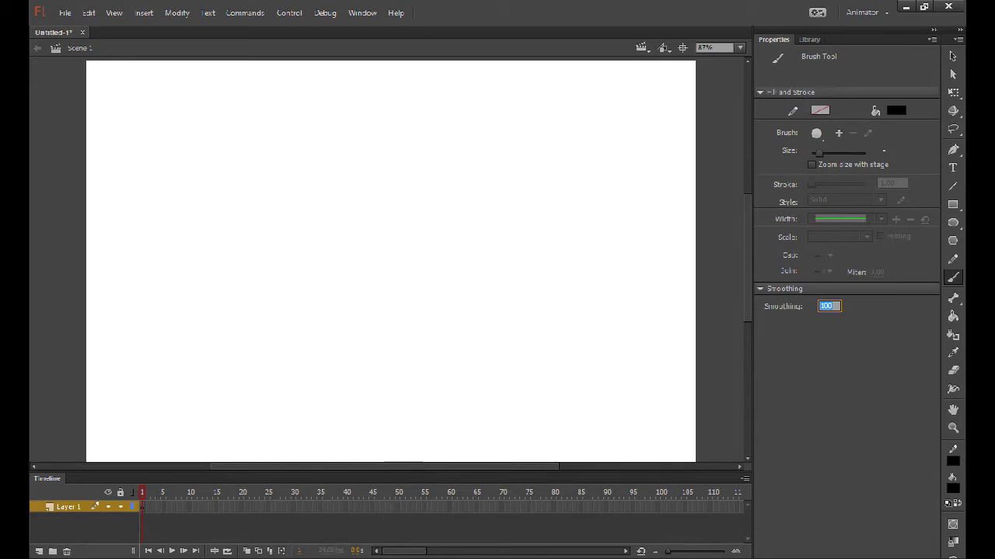
type("40")
key("Return")
Step: Draw a closed shape with the black brush and fill its interior with the Paint Bucket tool
left_click(895, 112)
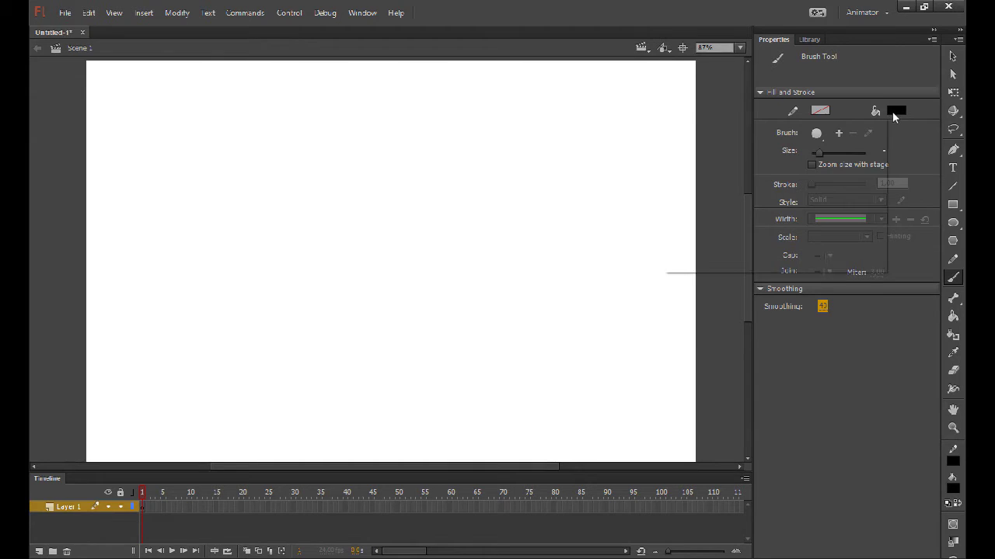
left_click(895, 115)
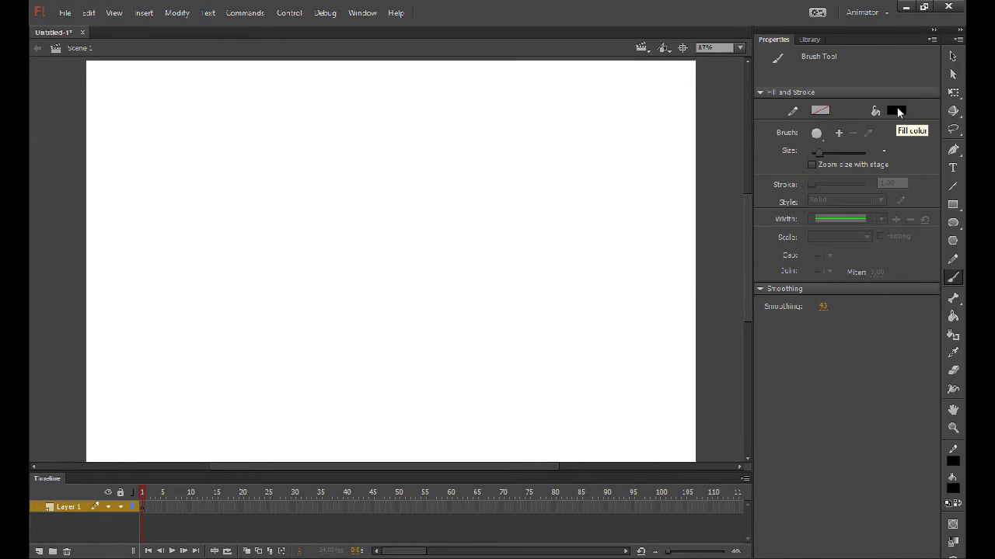
key("k")
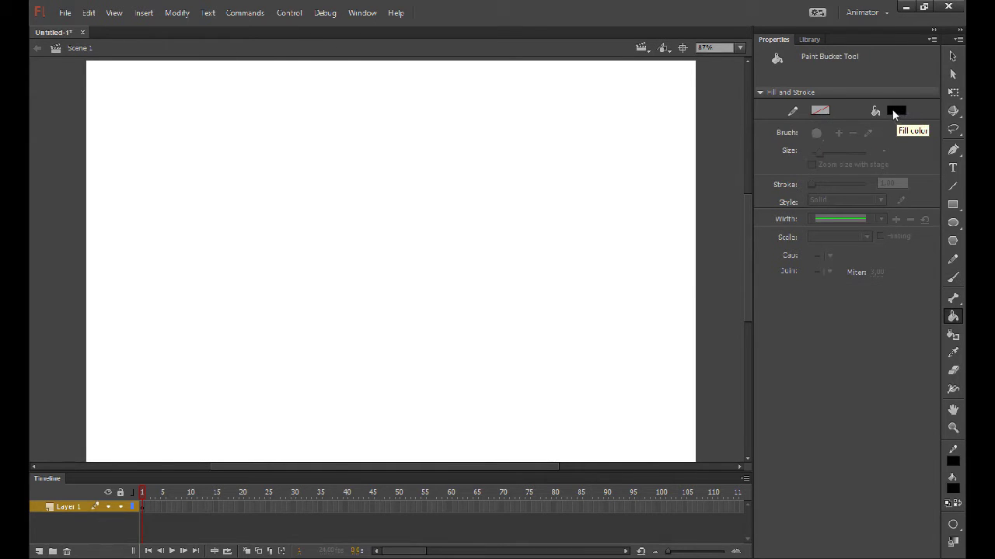
key("b")
mouse_move(456, 173)
left_mouse_down()
mouse_move(459, 233)
mouse_move(436, 248)
mouse_move(442, 257)
left_mouse_up()
key("k")
left_click(426, 208)
Step: Return to the Brush tool and cut the filled shape from the stage
key("b")
right_click(413, 211)
left_click(439, 251)
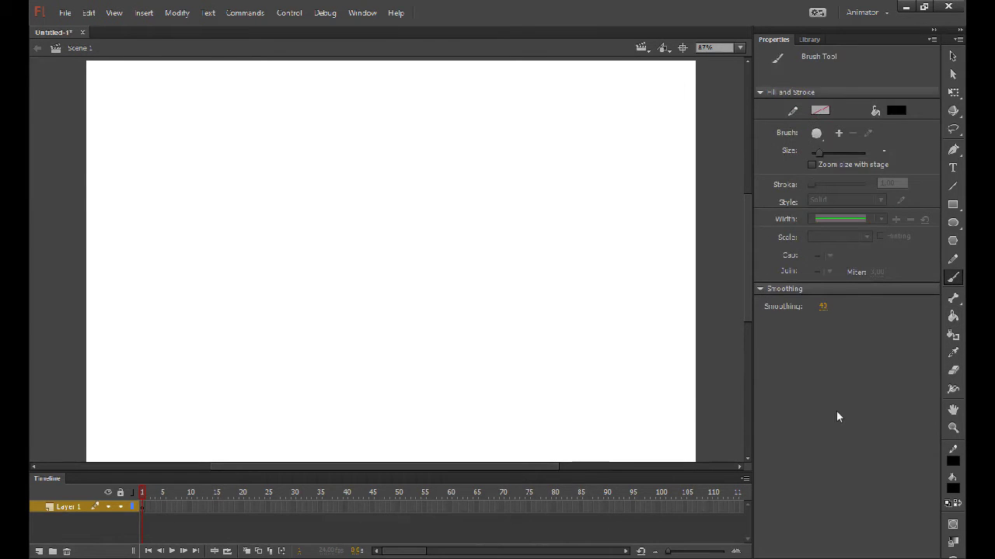
Step: Explore the brush fill swatches and the full Color Picker's hue range, then accept black (000000)
left_click(894, 114)
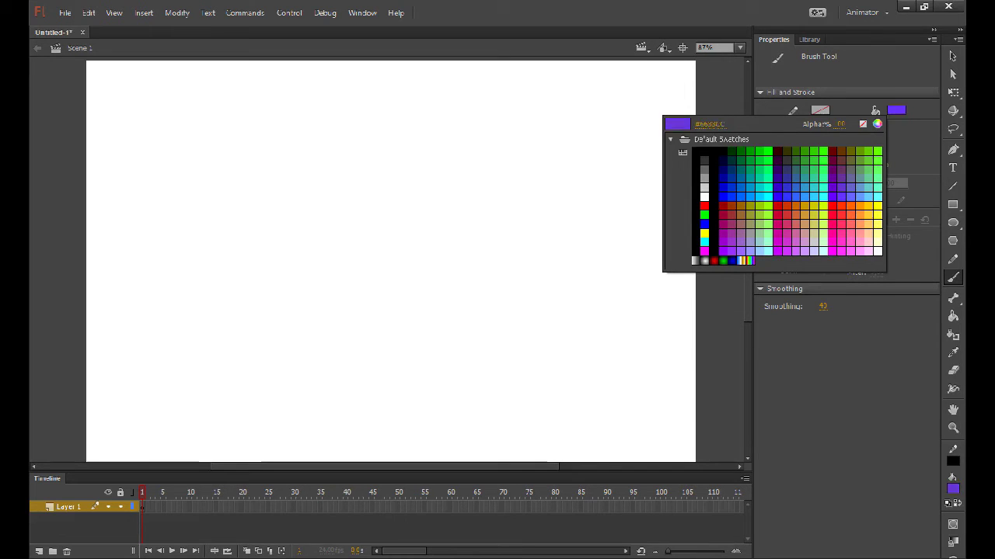
left_click(876, 123)
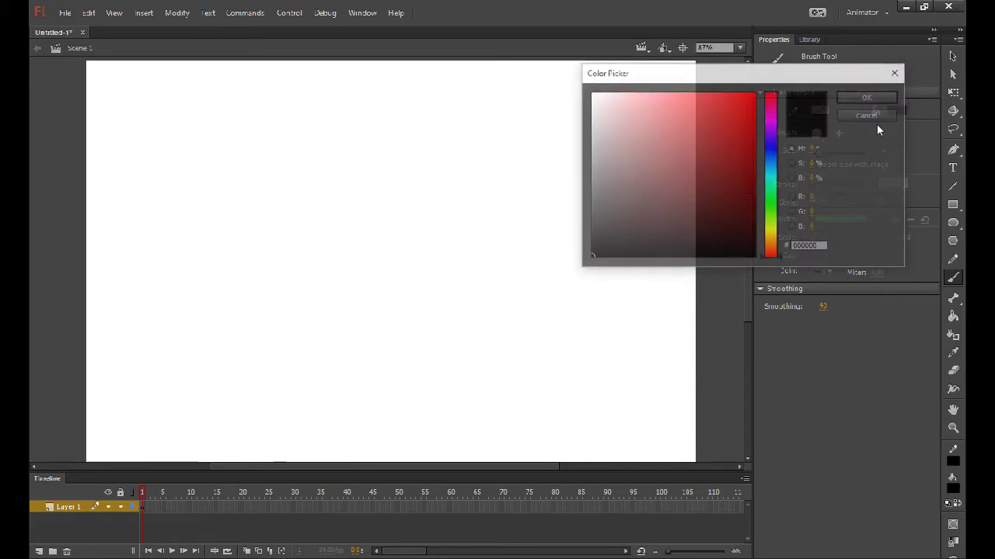
mouse_move(761, 257)
left_mouse_down()
mouse_move(766, 101)
mouse_move(768, 269)
left_mouse_up()
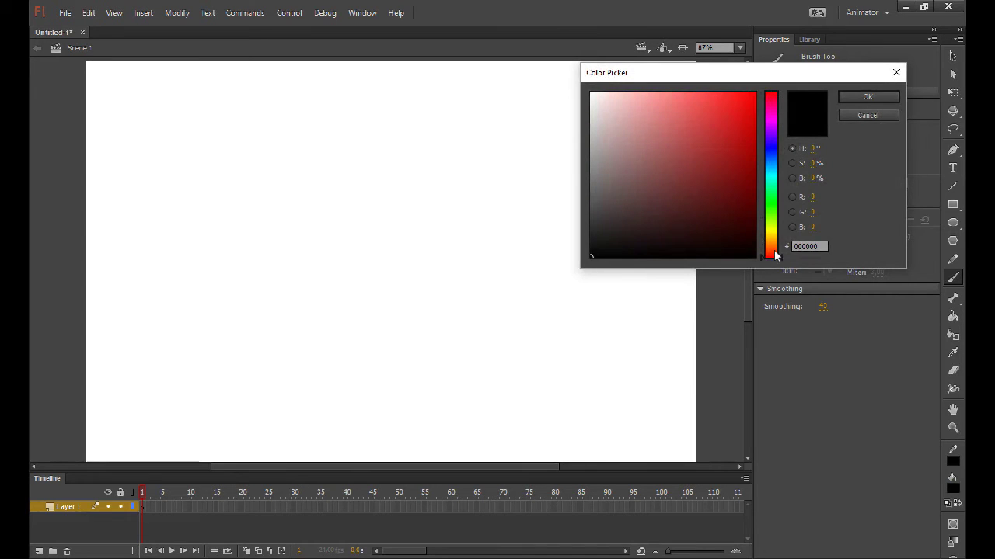
left_click(856, 95)
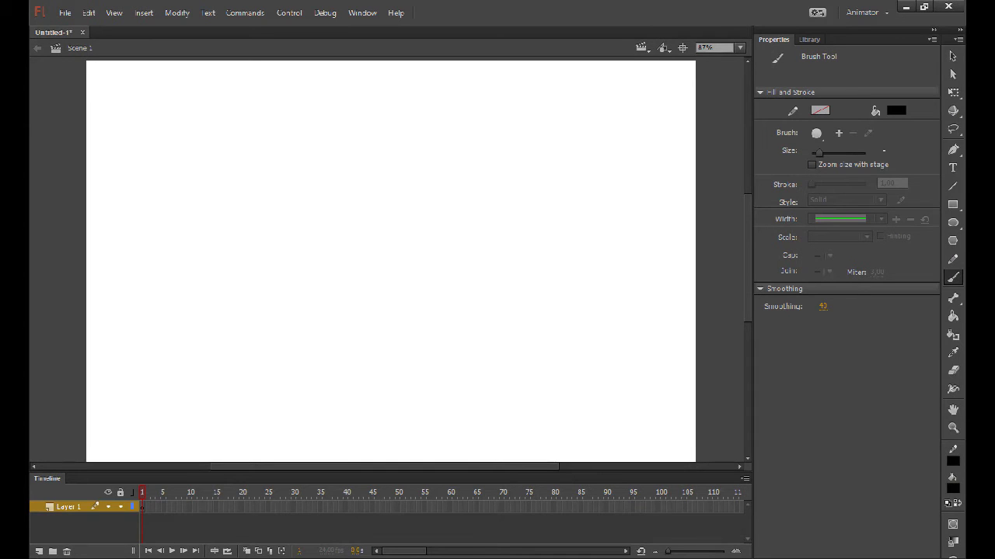
Step: Fit the stage with Show Frame, then magnify it to 200%
left_click(740, 47)
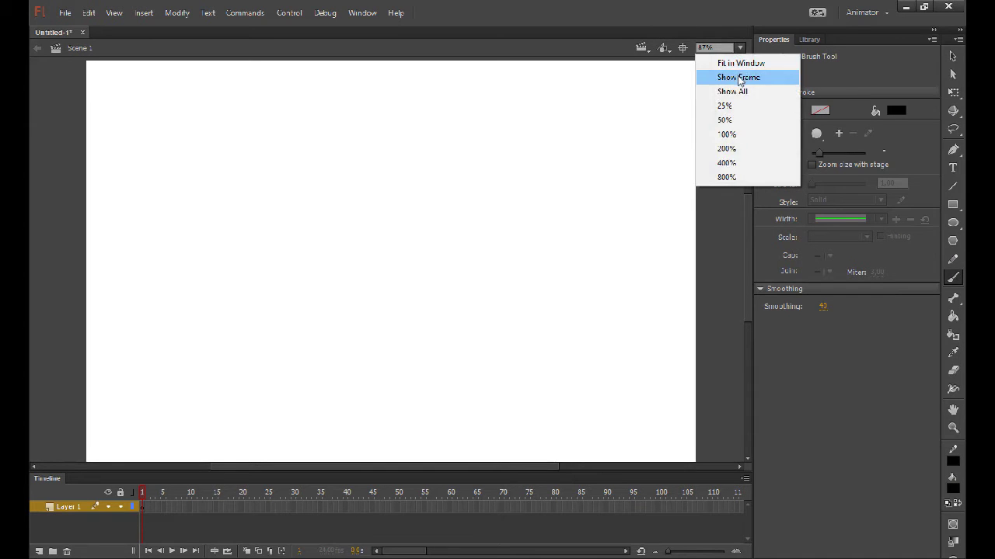
left_click(733, 78)
left_click(740, 47)
left_click(737, 48)
left_click(738, 48)
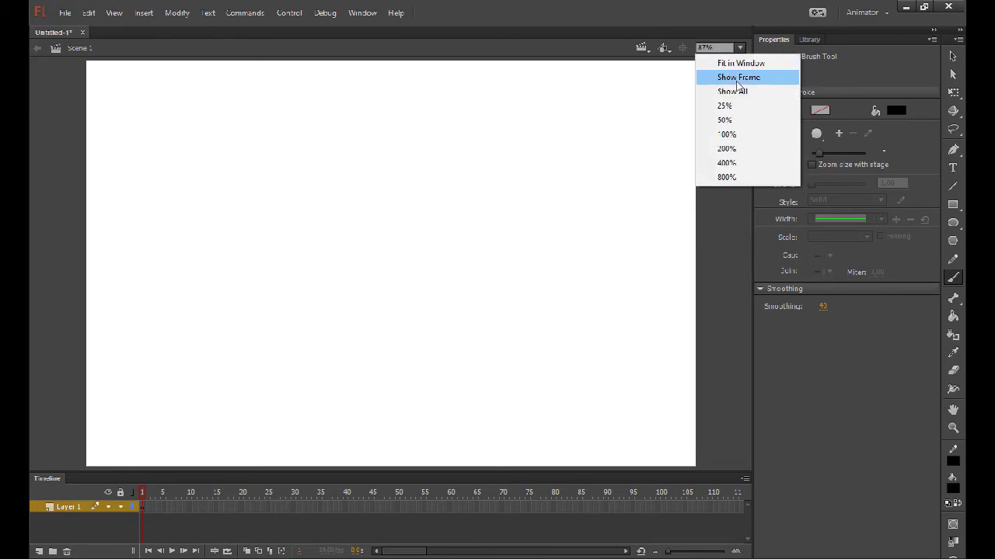
left_click(730, 149)
Step: Reduce the stage magnification to 10%
left_click(738, 49)
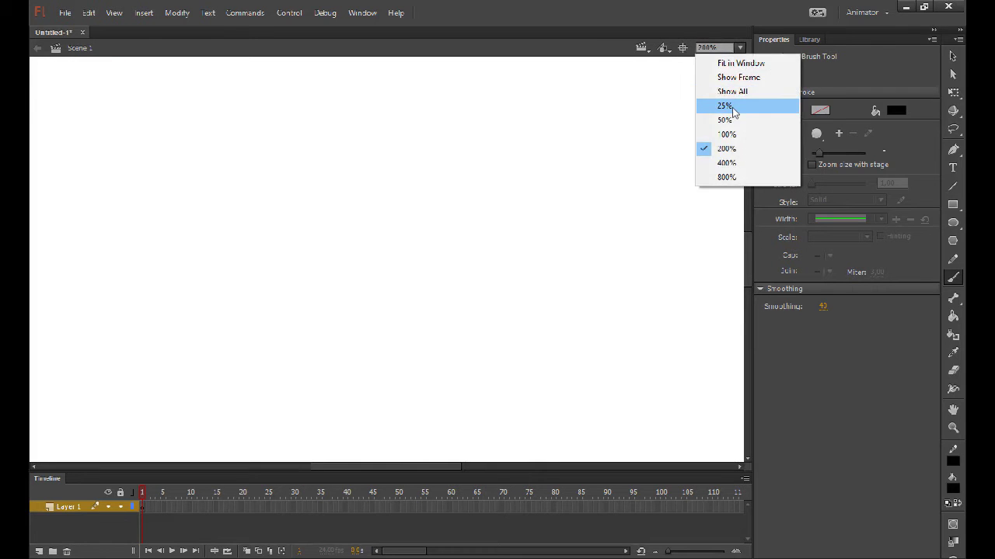
left_click(724, 103)
type("10")
key("Return")
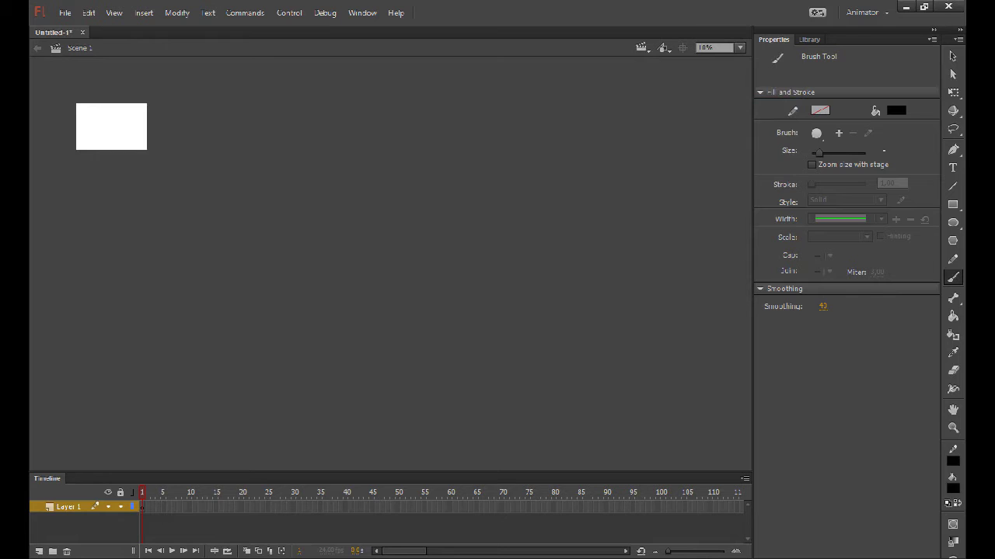
Step: Fit the stage with Show Frame and brush a looping black scribble across its middle
left_click(739, 47)
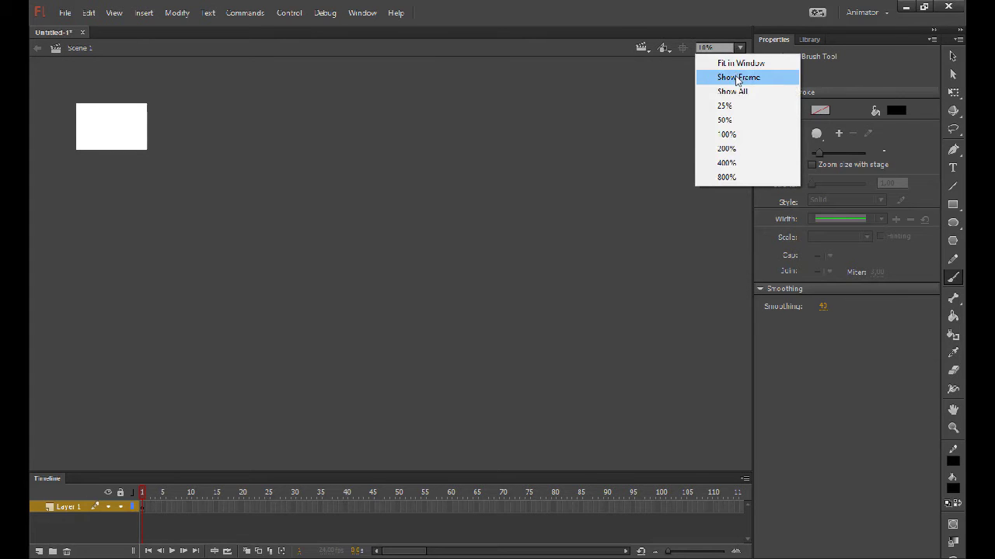
left_click(737, 77)
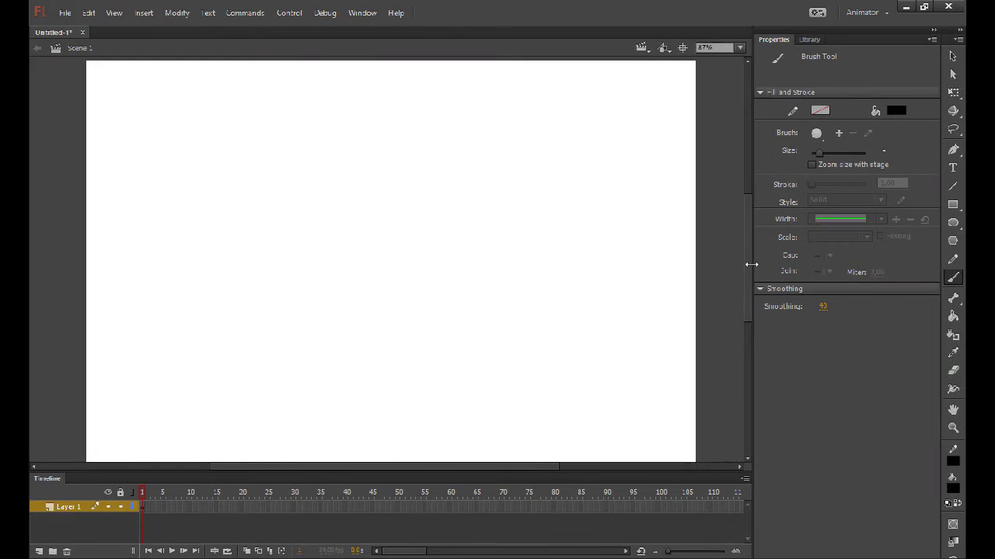
mouse_move(440, 196)
left_mouse_down()
mouse_move(374, 271)
mouse_move(214, 226)
left_mouse_up()
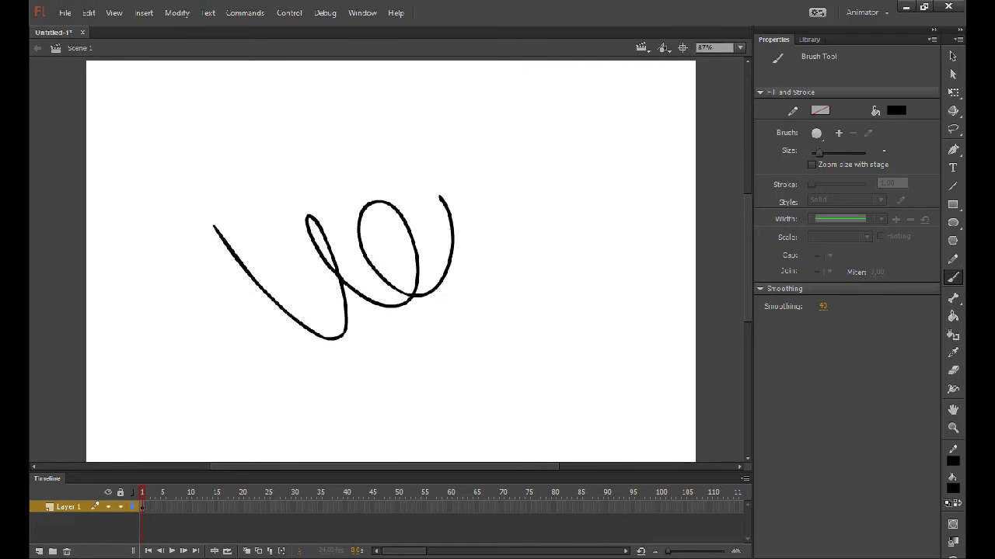
Step: Erase the entire black scribble from the stage with the Eraser tool
left_click(952, 371)
mouse_move(443, 276)
left_mouse_down()
mouse_move(362, 299)
mouse_move(253, 279)
left_mouse_up()
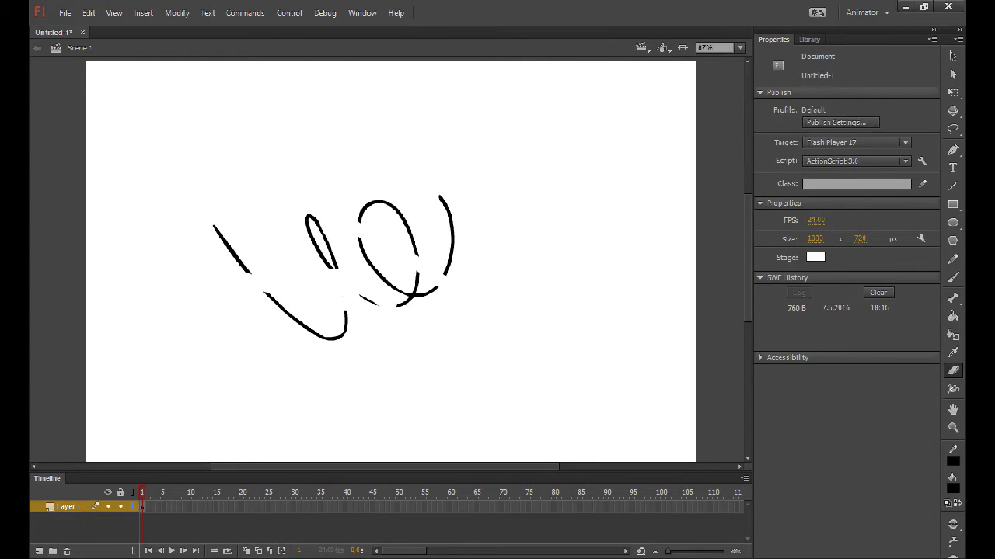
mouse_move(213, 227)
left_mouse_down()
mouse_move(318, 334)
mouse_move(346, 311)
left_mouse_up()
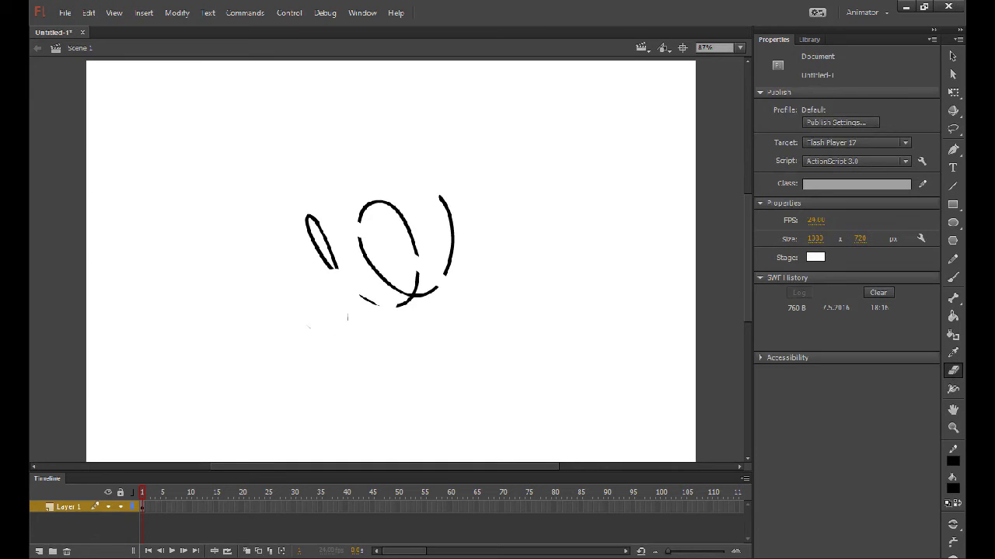
mouse_move(307, 216)
left_mouse_down()
mouse_move(335, 268)
mouse_move(315, 221)
mouse_move(401, 291)
mouse_move(373, 204)
mouse_move(360, 222)
mouse_move(377, 303)
left_mouse_up()
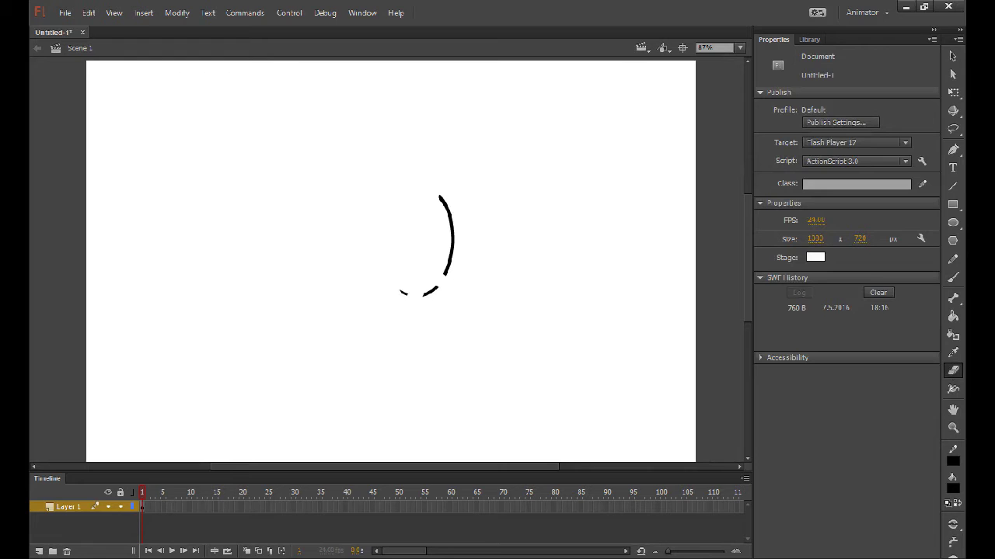
left_click(448, 212)
left_click(450, 259)
mouse_move(440, 196)
left_mouse_down()
mouse_move(452, 245)
mouse_move(438, 286)
mouse_move(402, 293)
left_mouse_up()
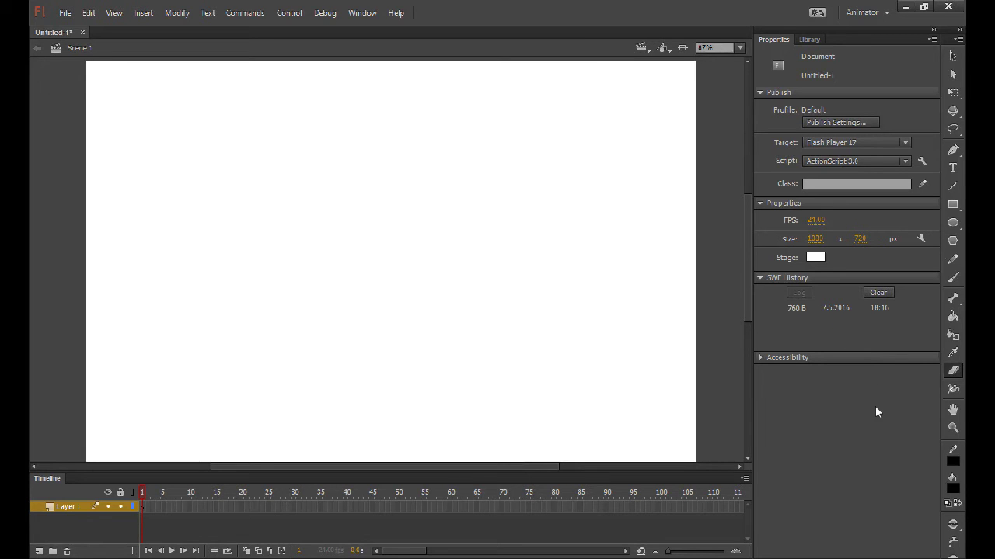
Step: Brush a large black egg-shaped outline with overlapping ends on the stage
left_click(952, 277)
mouse_move(330, 145)
left_mouse_down()
mouse_move(389, 339)
mouse_move(422, 188)
mouse_move(399, 225)
left_mouse_up()
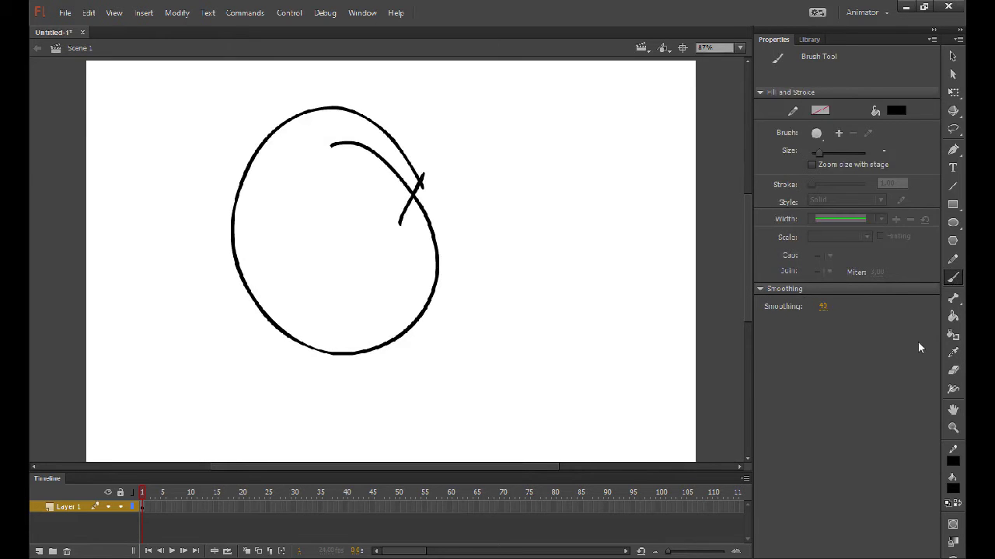
left_click(953, 370)
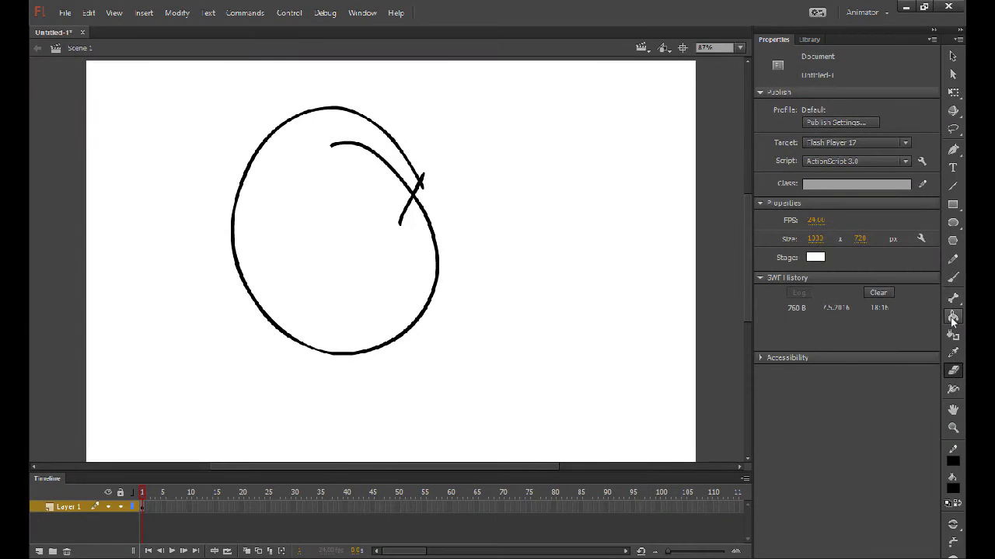
Step: Choose a medium green fill color and brush overlapping green loops inside the black egg shape
left_click(953, 316)
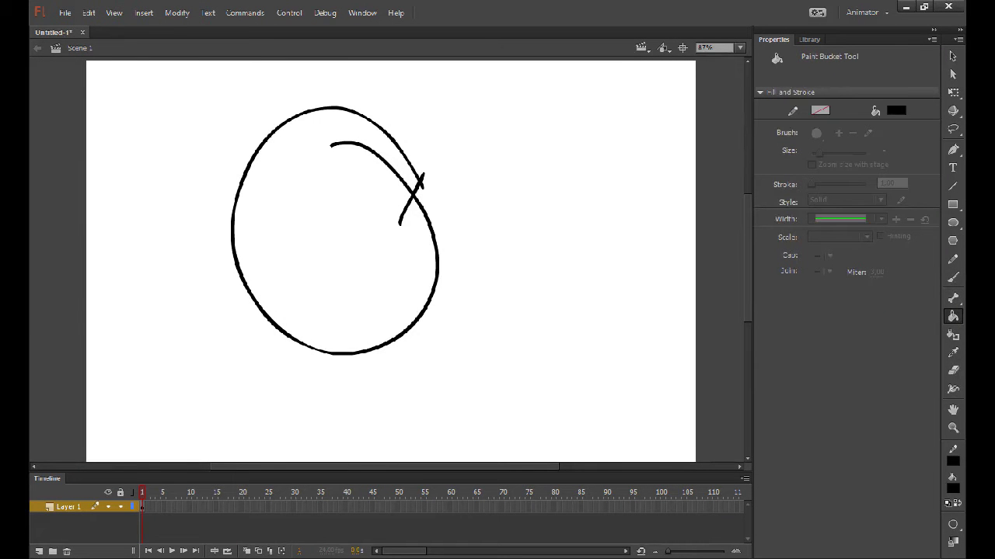
left_click(892, 110)
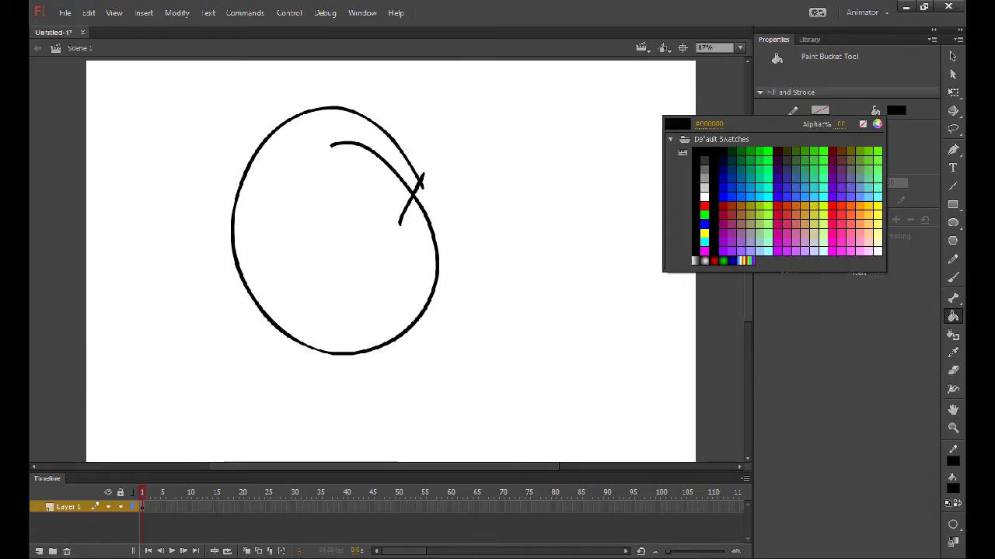
left_click(846, 177)
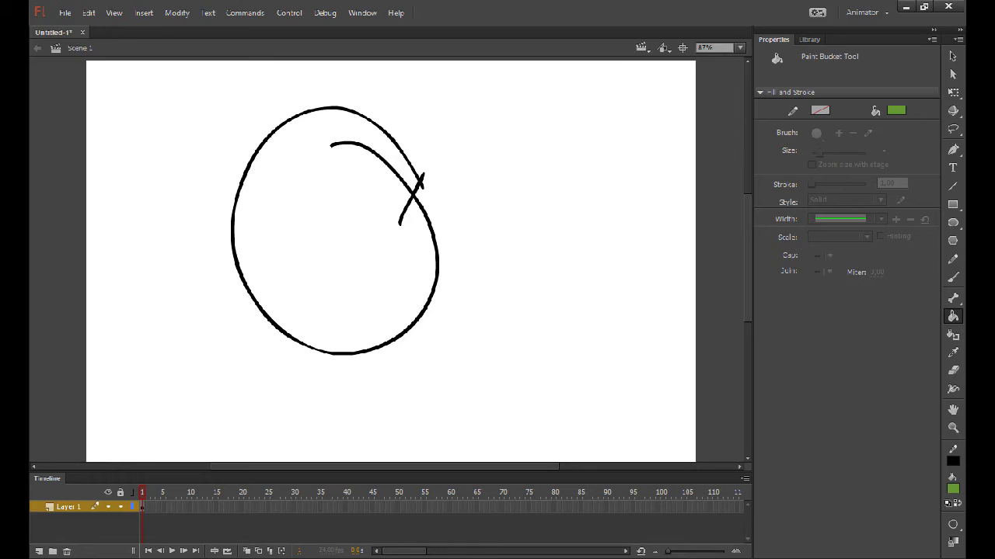
key("b")
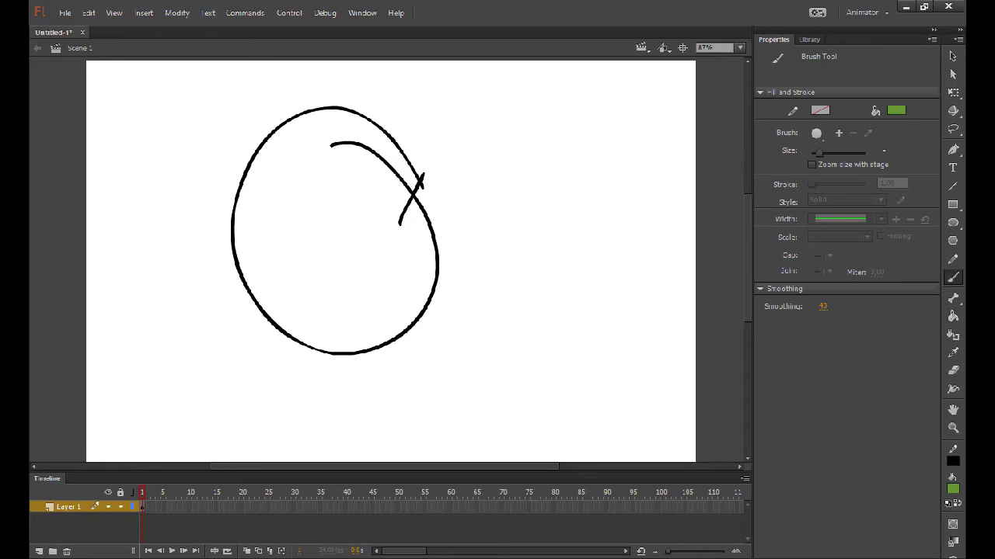
mouse_move(267, 233)
left_mouse_down()
mouse_move(344, 233)
mouse_move(392, 272)
mouse_move(376, 299)
left_mouse_up()
Step: Fill the egg shape and the areas enclosed by the green loops with green using the Paint Bucket
key("k")
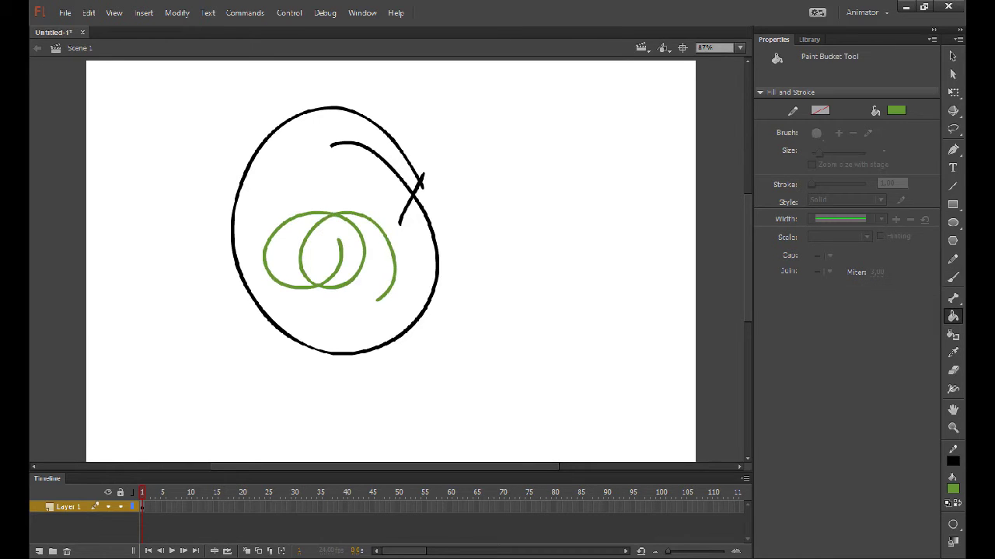
left_click(381, 303)
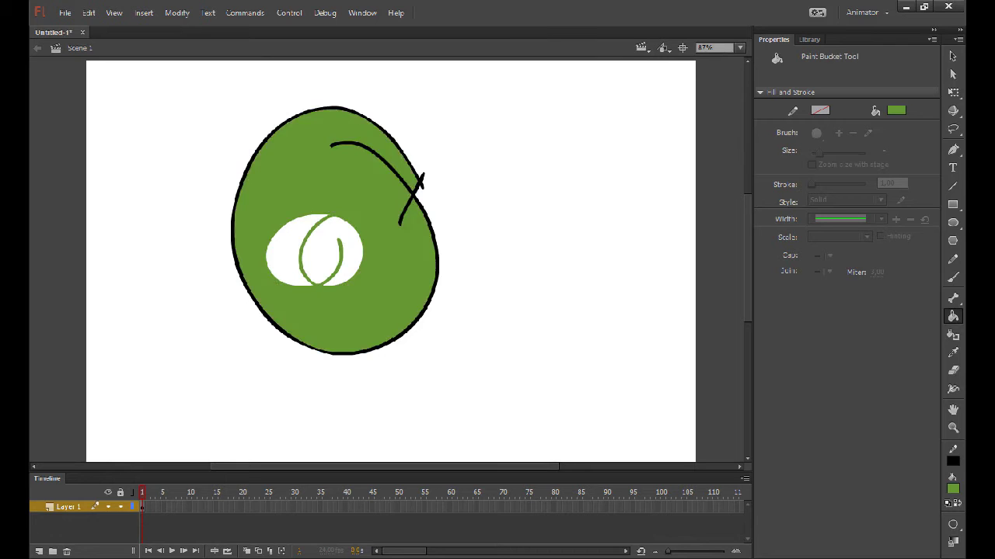
left_click(346, 248)
left_click(282, 253)
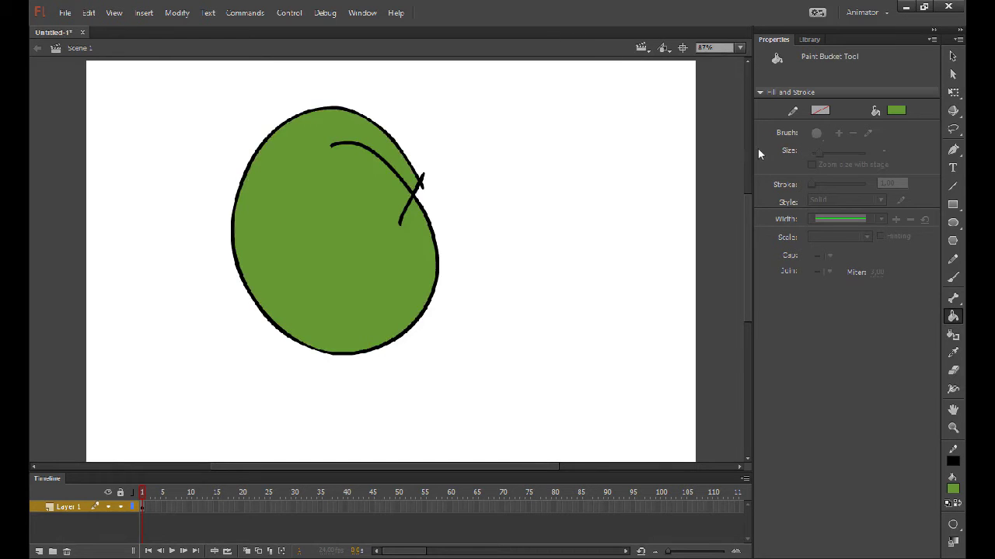
Step: Recolor the egg shape's fill purple with the Paint Bucket and return the fill color to black
left_click(896, 110)
left_click(746, 218)
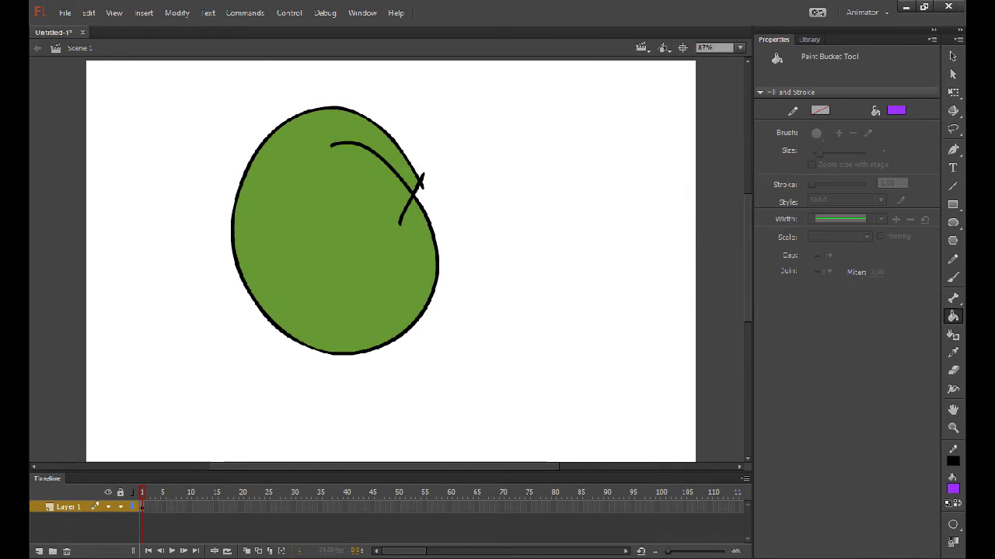
left_click(334, 233)
left_click(896, 110)
left_click(670, 137)
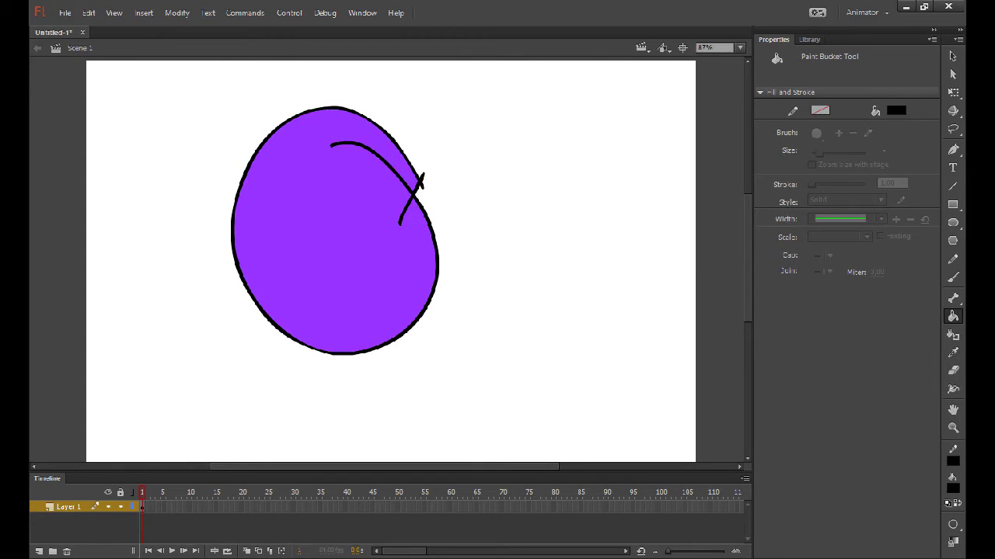
Step: Select the whole purple egg shape with the Selection tool and delete it
key("v")
left_click_drag(166, 73, 474, 430)
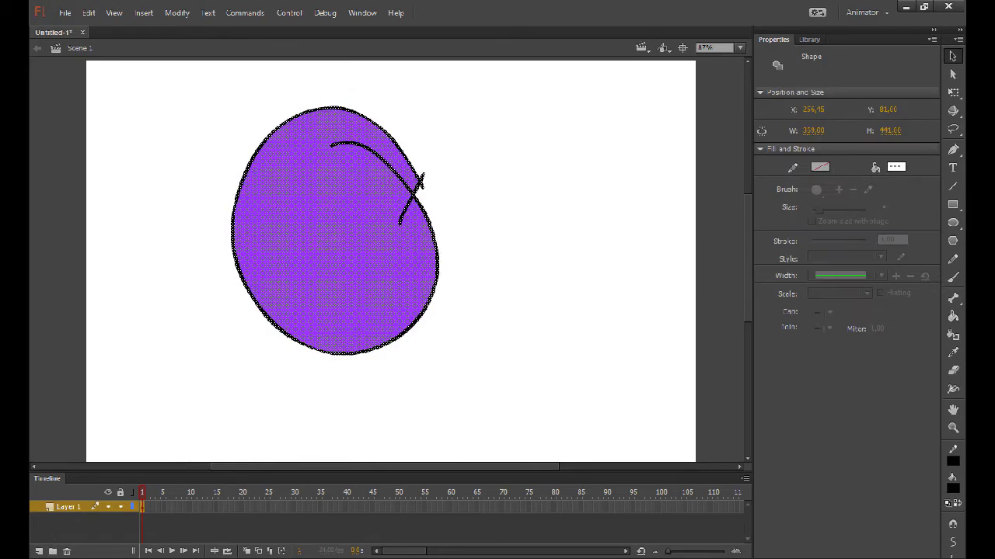
key("Delete")
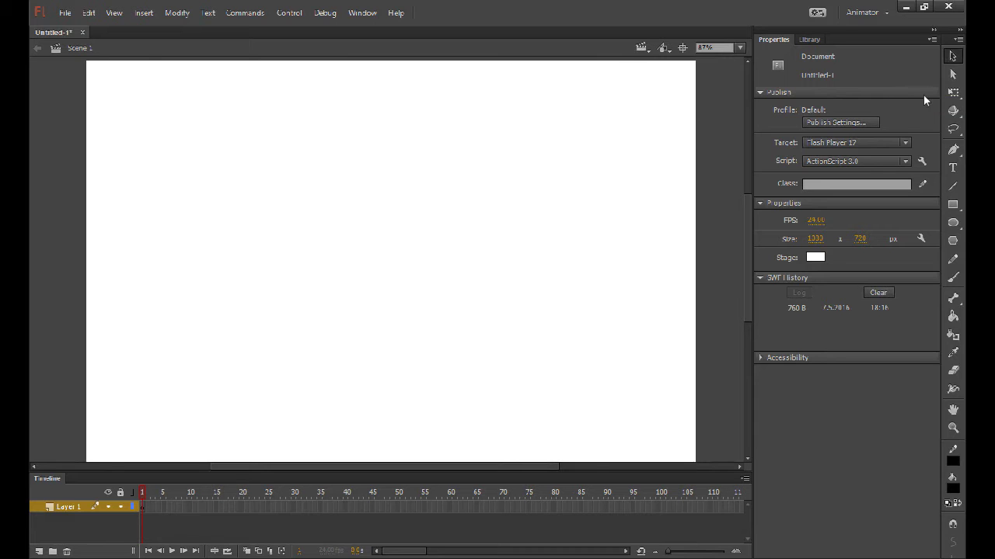
Step: Brush a rounded black outline with a curved tail beneath it on the stage
key("b")
left_click_drag(471, 254, 311, 306)
key("q")
Step: Select the whole black outline and move it right to about X 439, Y 165, then deselect it
left_click(952, 55)
left_click_drag(529, 107, 137, 463)
mouse_move(480, 268)
left_mouse_down()
mouse_move(423, 287)
mouse_move(454, 236)
mouse_move(421, 245)
mouse_move(532, 260)
left_mouse_up()
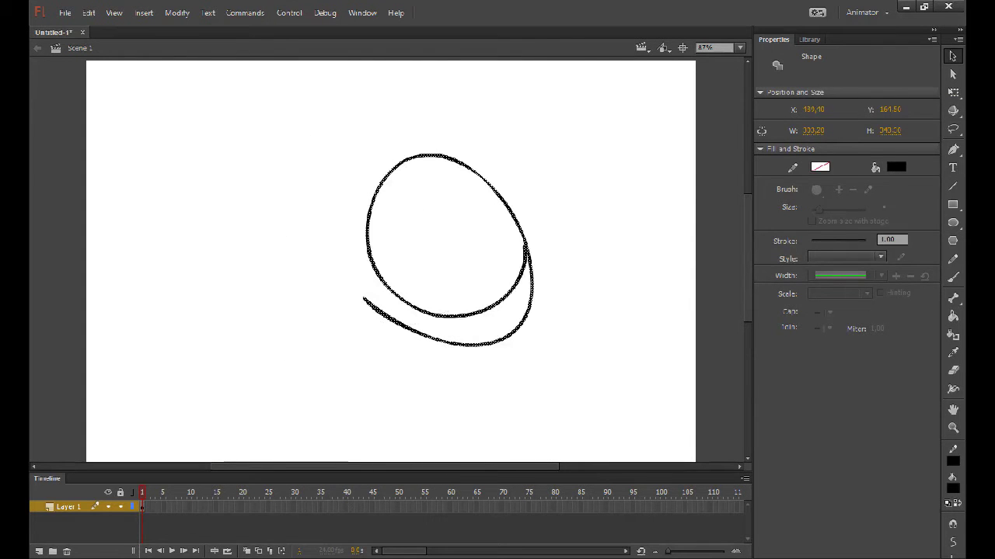
key("Escape")
mouse_move(509, 205)
left_mouse_down()
mouse_move(544, 172)
mouse_move(666, 122)
mouse_move(423, 222)
mouse_move(558, 201)
mouse_move(436, 210)
mouse_move(404, 233)
left_mouse_up()
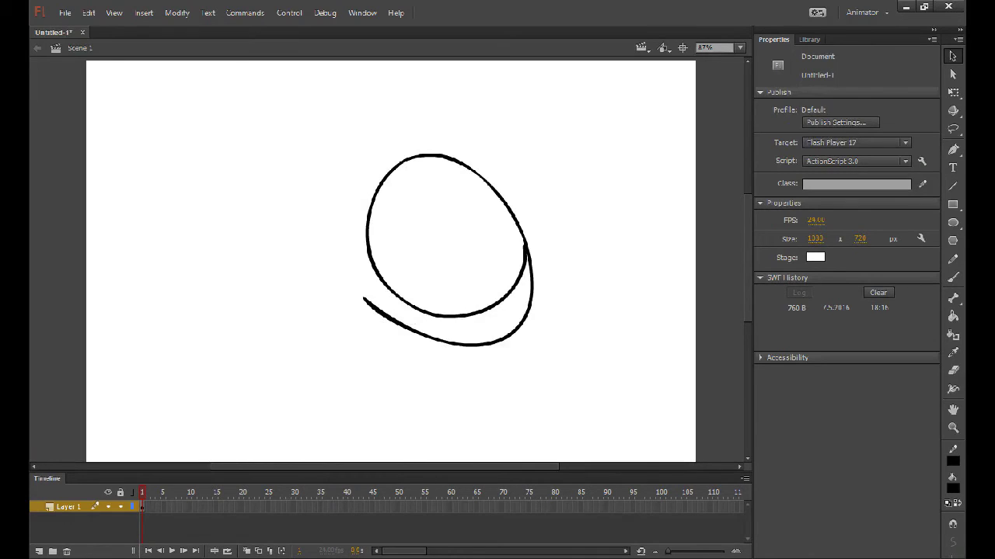
Step: Select all of the outline with Free Transform, stretch it wider and rotate it clockwise
left_click(952, 93)
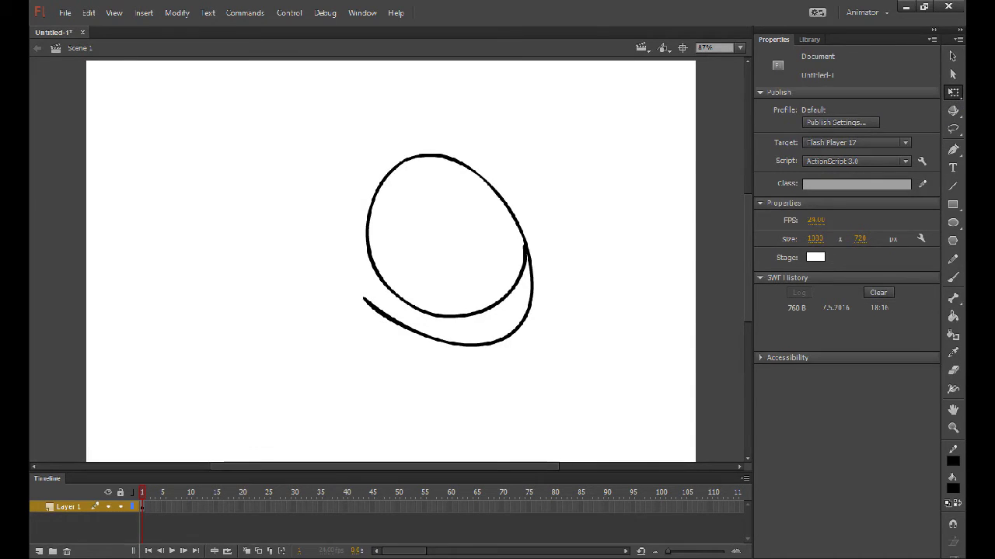
key("ctrl+a")
mouse_move(362, 154)
left_mouse_down()
mouse_move(355, 160)
mouse_move(378, 182)
mouse_move(343, 243)
mouse_move(304, 156)
mouse_move(312, 147)
left_mouse_up()
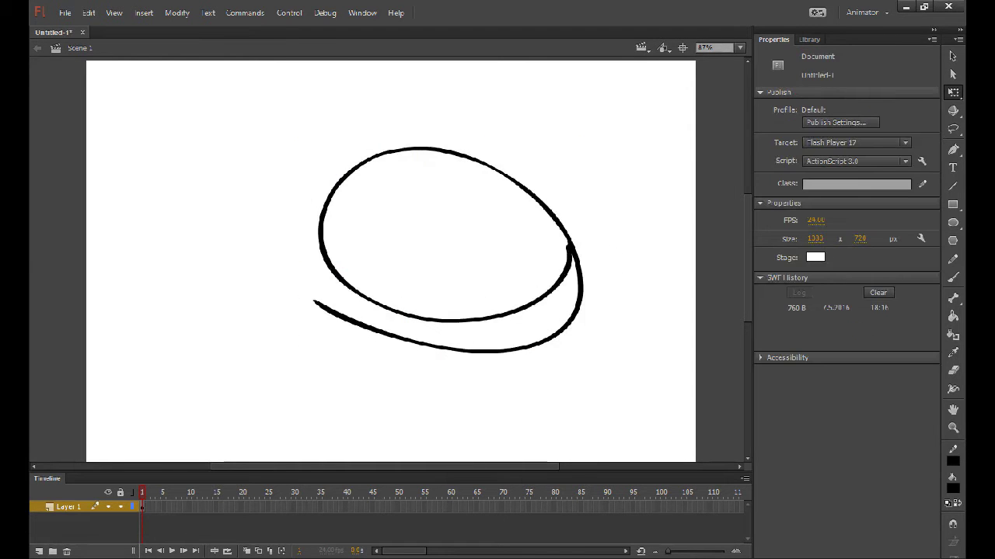
left_click_drag(311, 145, 463, 79)
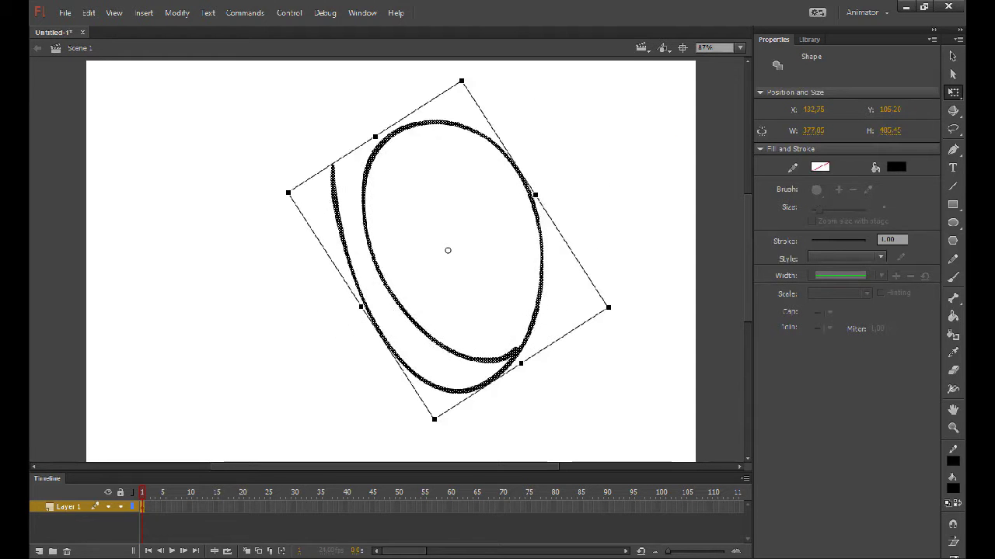
Step: Undo the last transformation of the outline and clear the drawing from the stage
key("ctrl+z")
mouse_move(541, 256)
left_mouse_down()
mouse_move(544, 235)
mouse_move(544, 275)
mouse_move(544, 265)
left_mouse_up()
left_click_drag(437, 121, 395, 113)
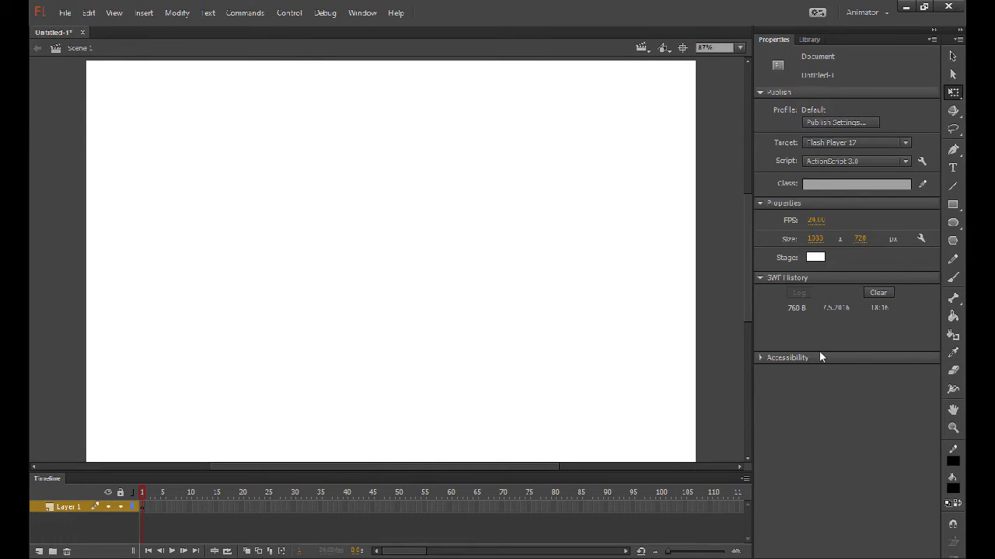
Step: Give the Pencil tool the lens-shaped width profile, tapered at both ends, and draw overlapping freehand loops on the stage
key("b")
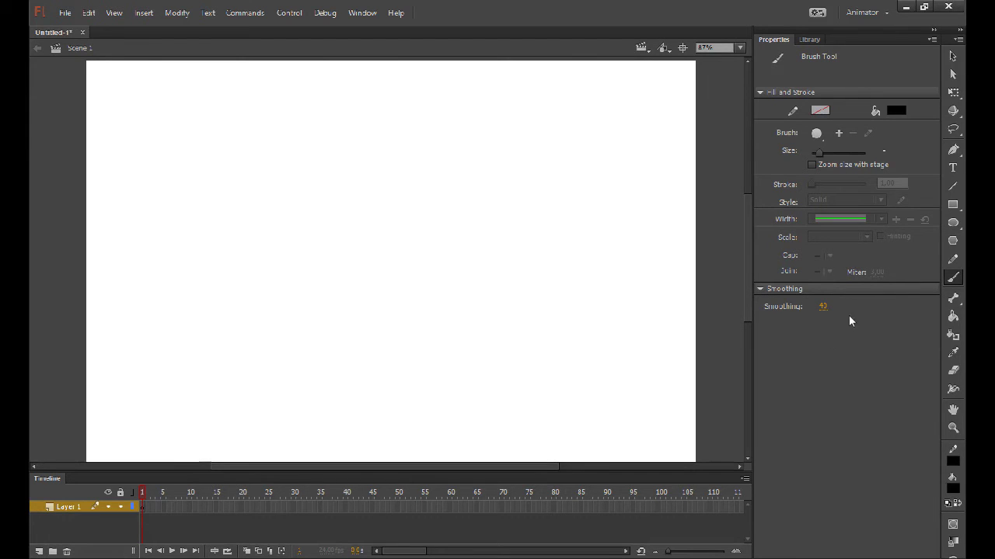
left_click(952, 265)
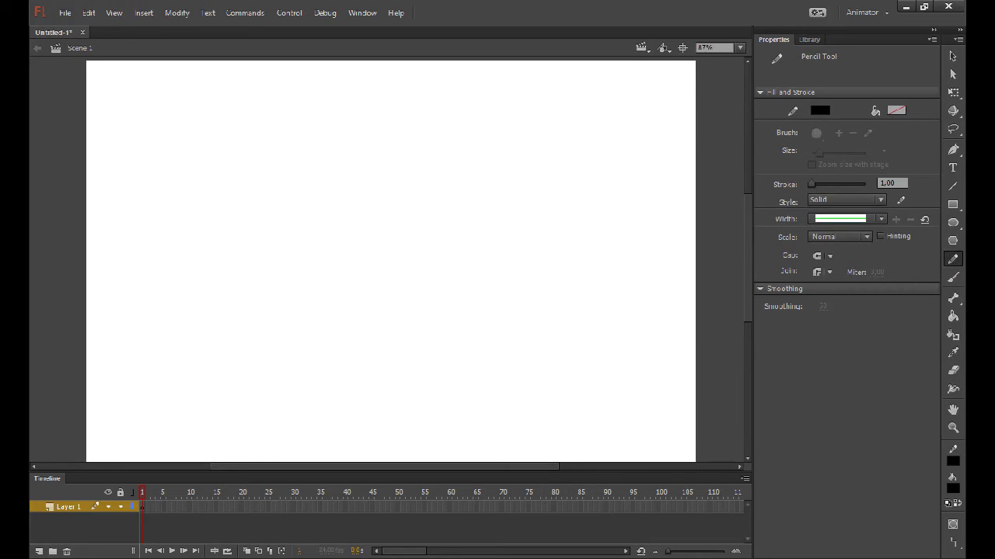
key("b")
key("y")
left_click(881, 220)
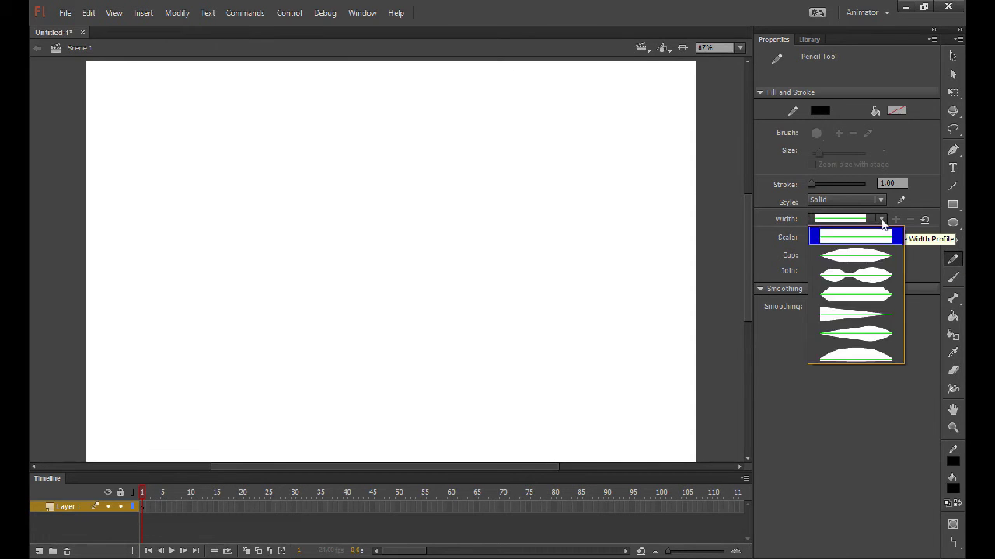
left_click(855, 256)
mouse_move(395, 176)
left_mouse_down()
mouse_move(428, 268)
mouse_move(327, 250)
mouse_move(410, 255)
mouse_move(303, 252)
mouse_move(348, 317)
mouse_move(341, 282)
mouse_move(258, 213)
mouse_move(405, 238)
mouse_move(368, 156)
mouse_move(356, 206)
mouse_move(422, 150)
mouse_move(387, 191)
left_mouse_up()
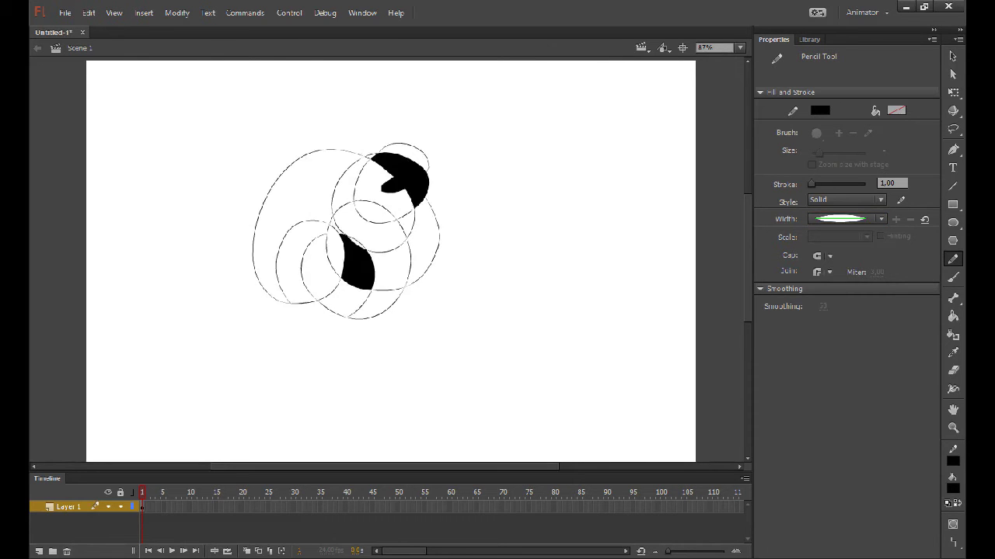
Step: Select all the pencil loops on the stage and delete them
key("b")
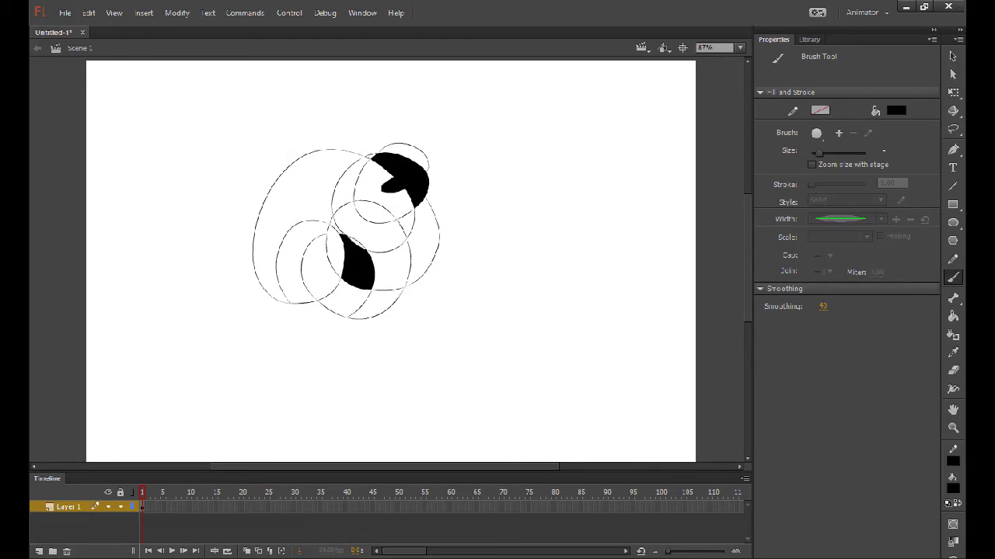
key("v")
key("ctrl+a")
key("Delete")
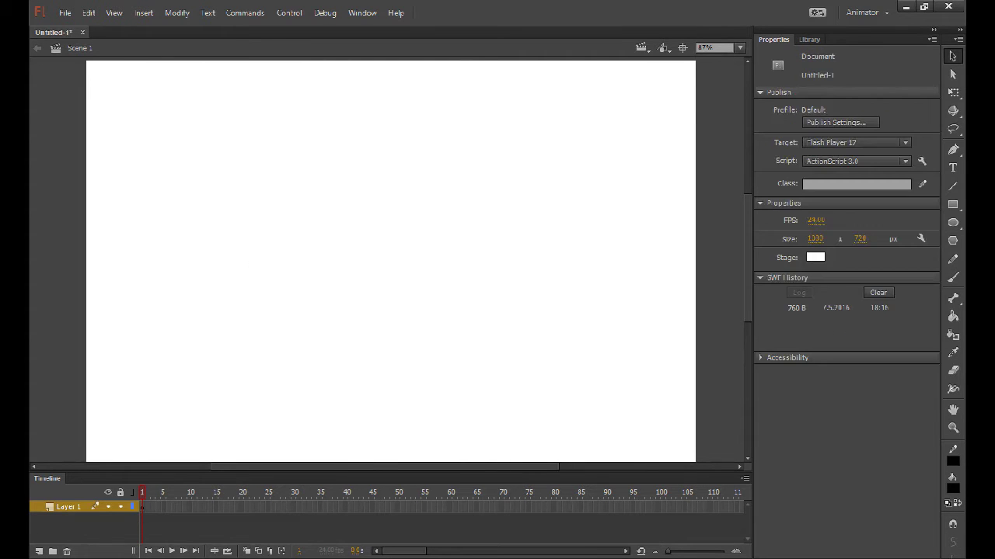
Step: Return to the Pencil tool and reset its stroke to the uniform width profile
key("b")
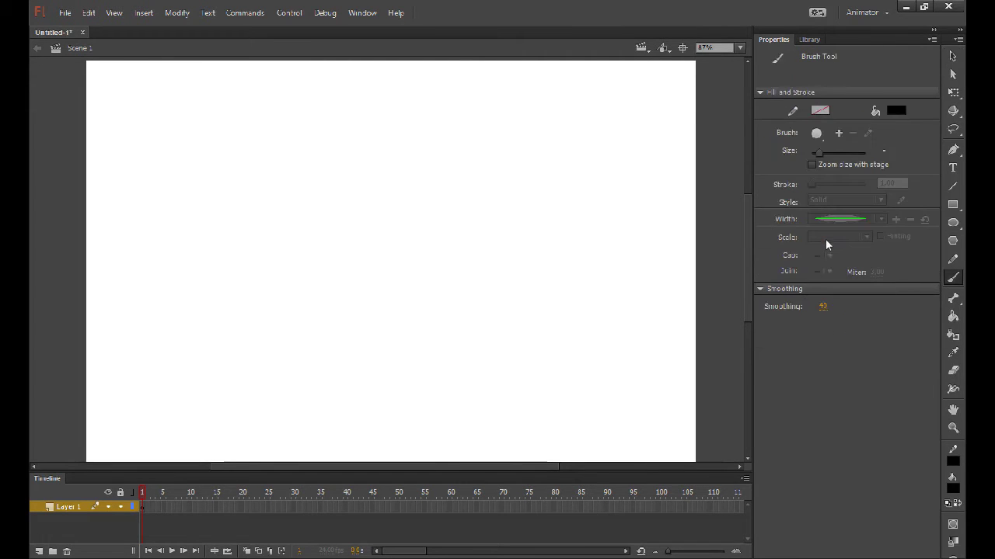
key("y")
left_click(871, 220)
left_click(869, 230)
Step: Set the pencil stroke style to Dashed and draw overlapping freehand loops across the middle of the stage
left_click(880, 219)
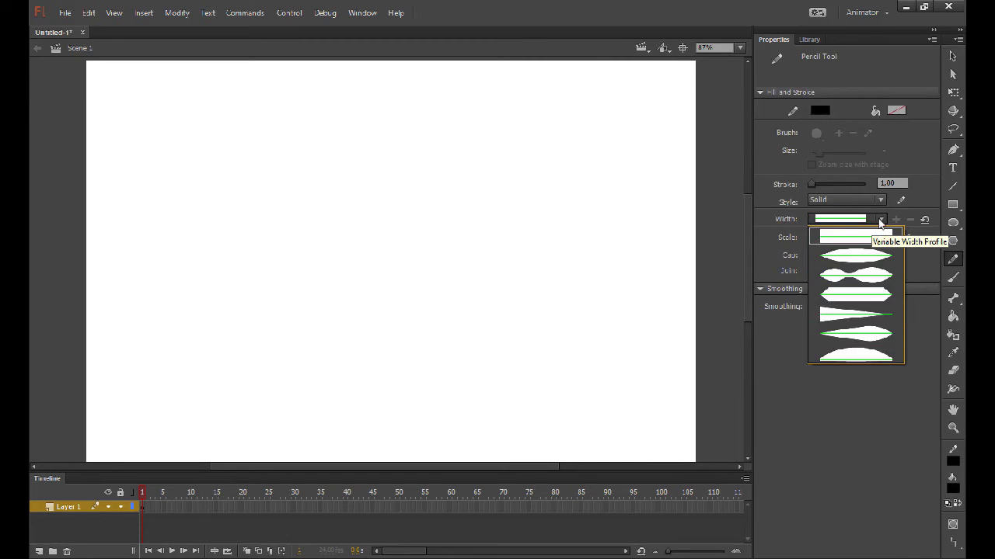
left_click(880, 220)
left_click(881, 200)
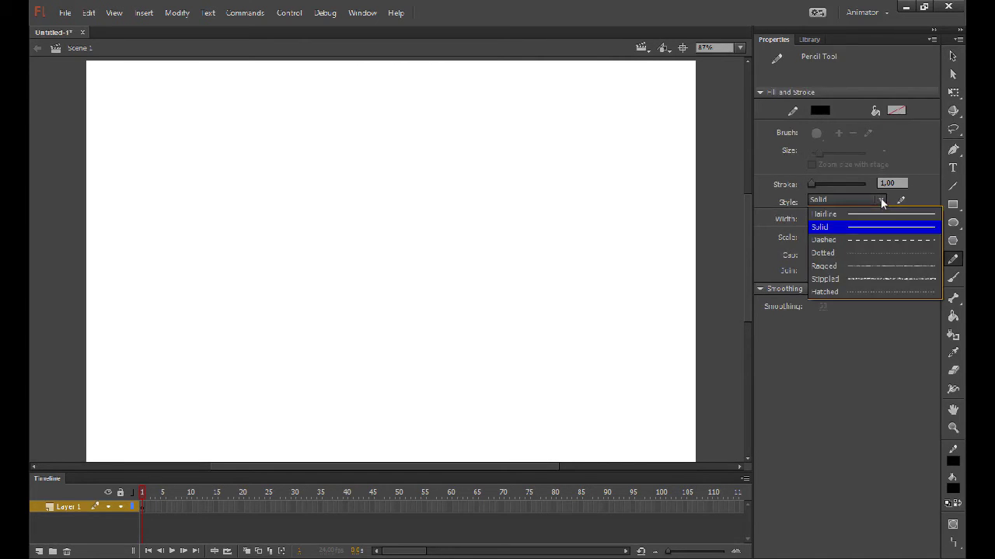
left_click(839, 240)
mouse_move(514, 186)
left_mouse_down()
mouse_move(362, 284)
mouse_move(242, 188)
mouse_move(451, 267)
mouse_move(327, 211)
left_mouse_up()
Step: Change the pencil stroke style to Stippled and draw a slanted line over the dashed loops
left_click(818, 201)
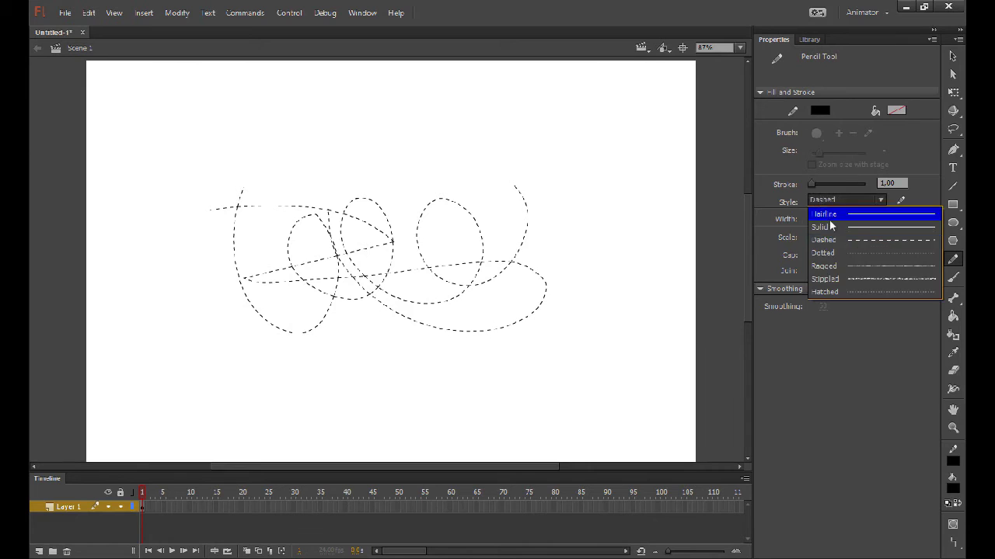
left_click(873, 274)
mouse_move(560, 244)
left_mouse_down()
mouse_move(449, 209)
mouse_move(365, 198)
left_mouse_up()
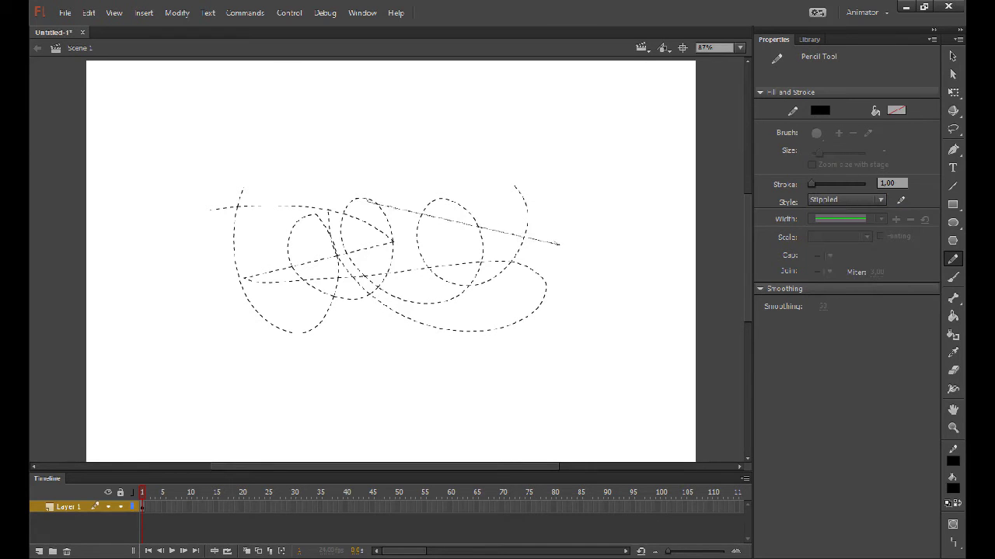
Step: Clear the stage and draw a large Stippled freehand curve with the pencil stroke set to 200
key("ctrl+a")
key("Delete")
left_click_drag(810, 183, 854, 185)
mouse_move(564, 167)
left_mouse_down()
mouse_move(322, 315)
mouse_move(341, 147)
mouse_move(357, 404)
mouse_move(307, 408)
left_mouse_up()
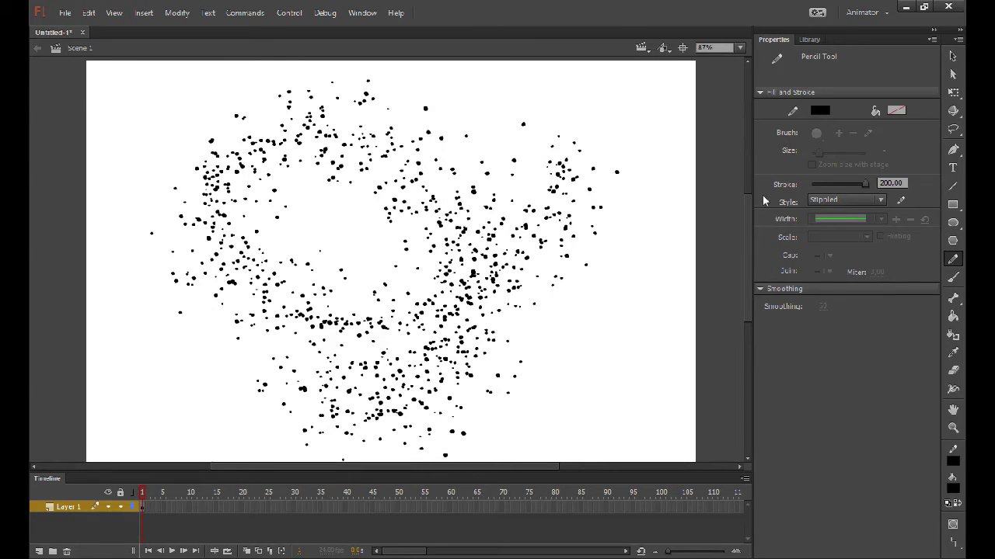
Step: Undo the stippled curve and draw a large looping curve with the stroke style set to Hairline
left_click(846, 200)
left_click(832, 215)
key("ctrl+z")
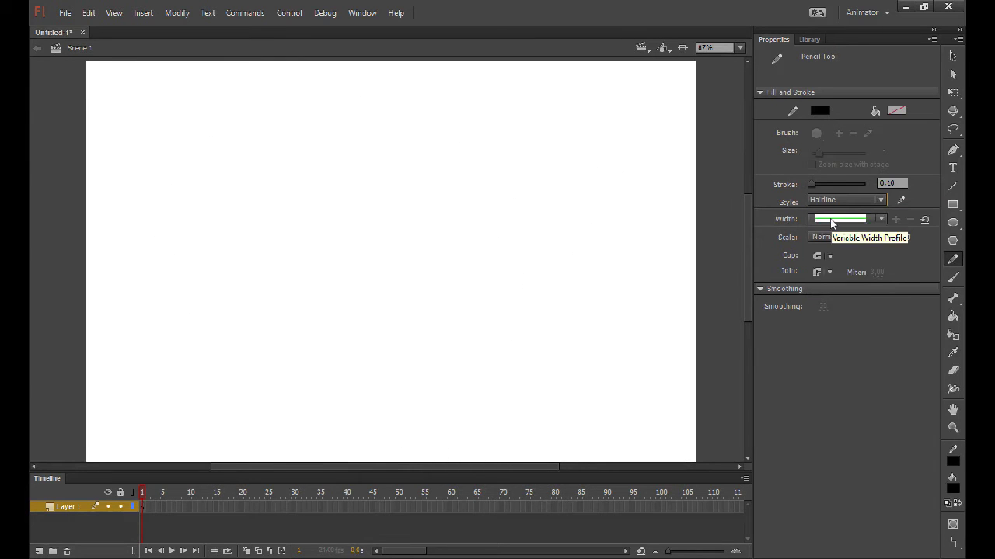
mouse_move(541, 170)
left_mouse_down()
mouse_move(332, 355)
mouse_move(171, 342)
left_mouse_up()
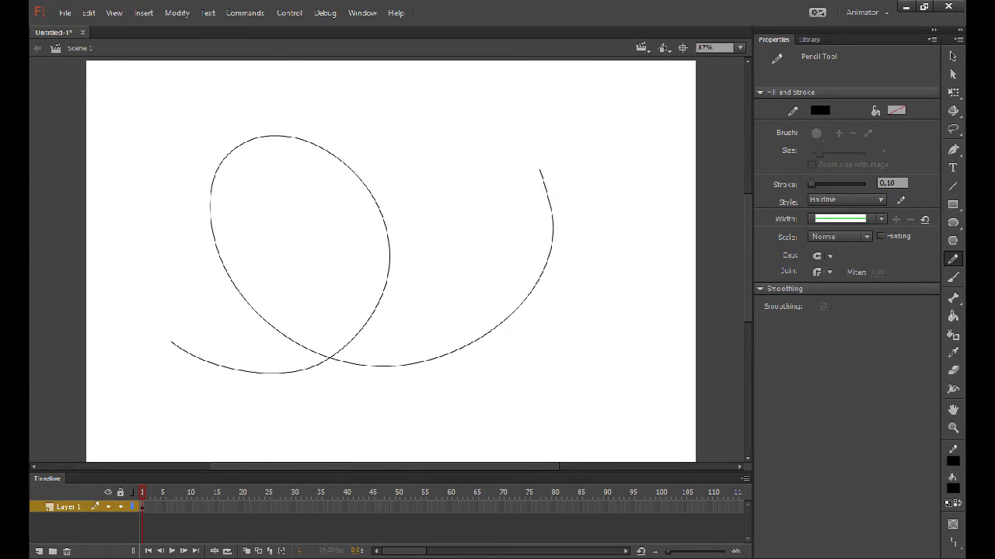
Step: Scribble thick solid pencil strokes over the hairline loop with the stroke set to 200, and clear the stage
left_click_drag(811, 188, 865, 184)
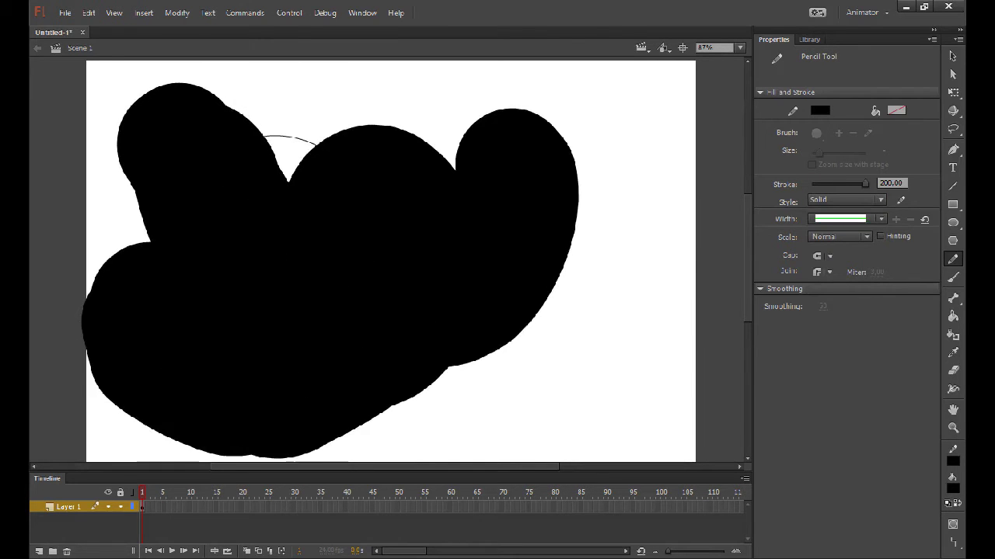
key("v")
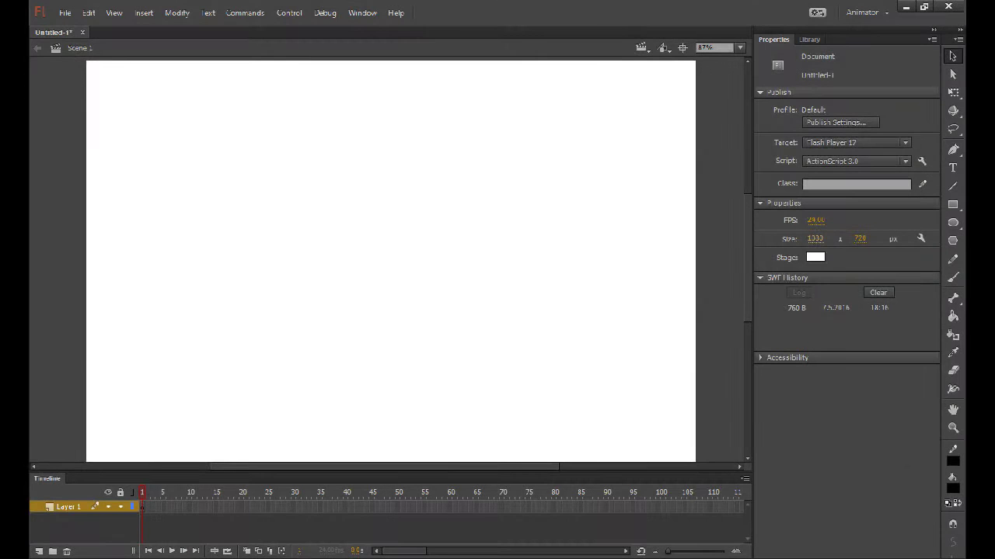
Step: Return to the Pencil tool and set its stroke size to 0.10
key("b")
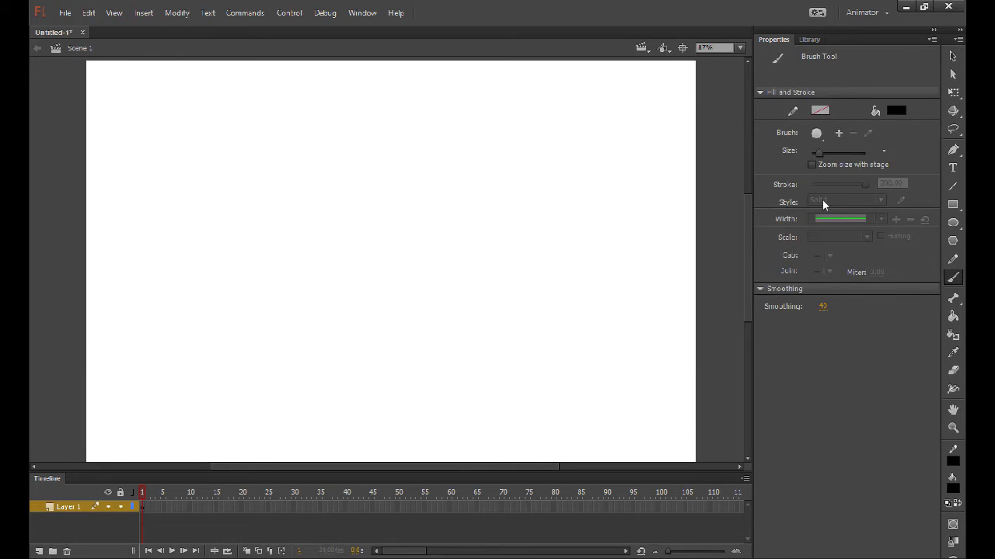
key("y")
left_click_drag(863, 184, 812, 184)
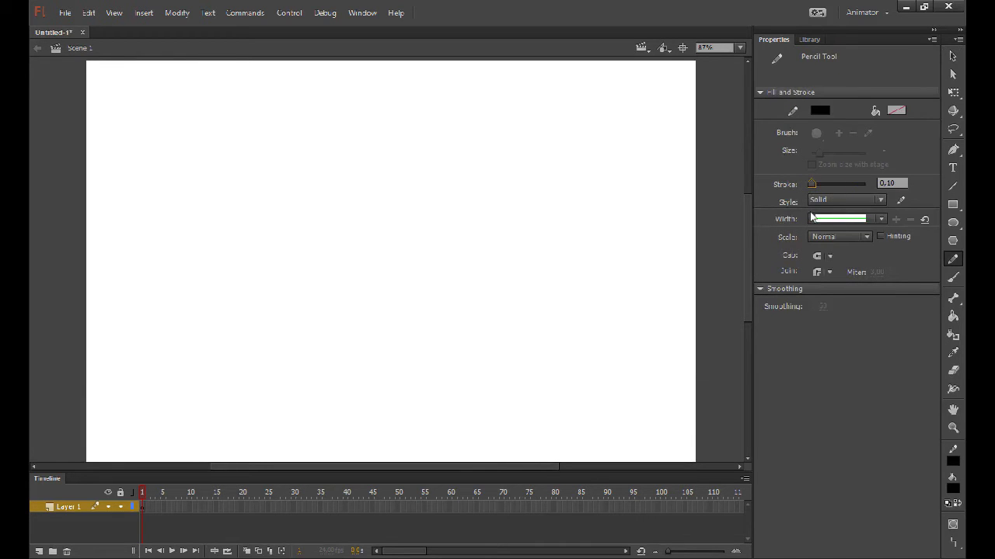
Step: Draw small overlapping loops with the Brush tool near the stage center and remove them
key("b")
mouse_move(428, 183)
left_mouse_down()
mouse_move(437, 249)
mouse_move(375, 288)
left_mouse_up()
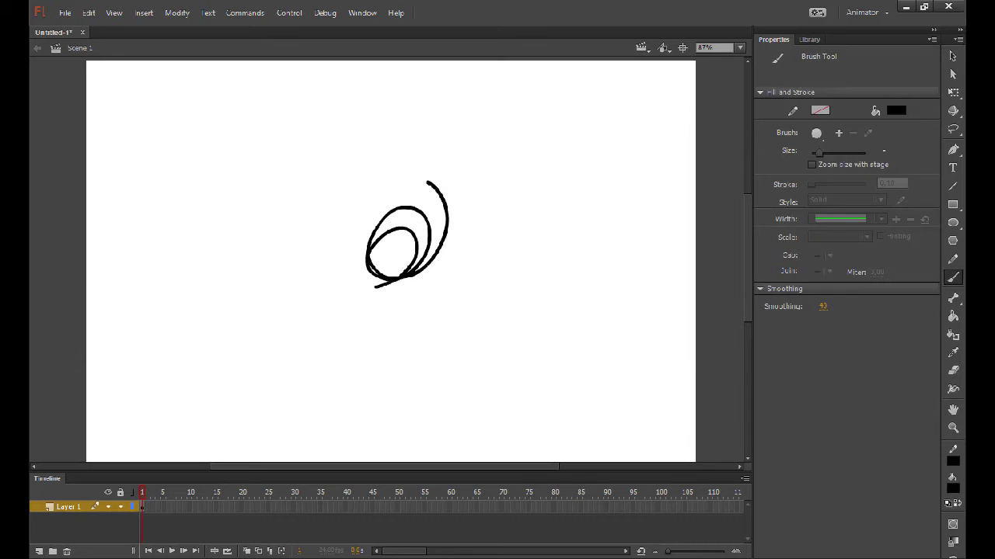
right_click(406, 235)
left_click(436, 272)
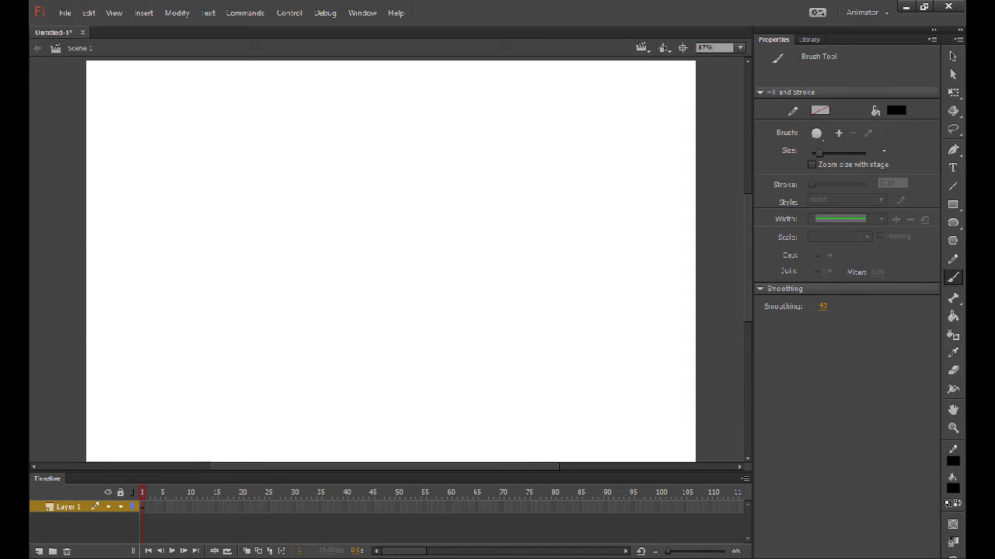
Step: Draw a double brush circle near the stage center and thin pencil loops just above it
mouse_move(419, 208)
left_mouse_down()
mouse_move(426, 227)
mouse_move(365, 256)
left_mouse_up()
key("y")
left_click_drag(440, 160, 447, 220)
left_click_drag(412, 160, 340, 175)
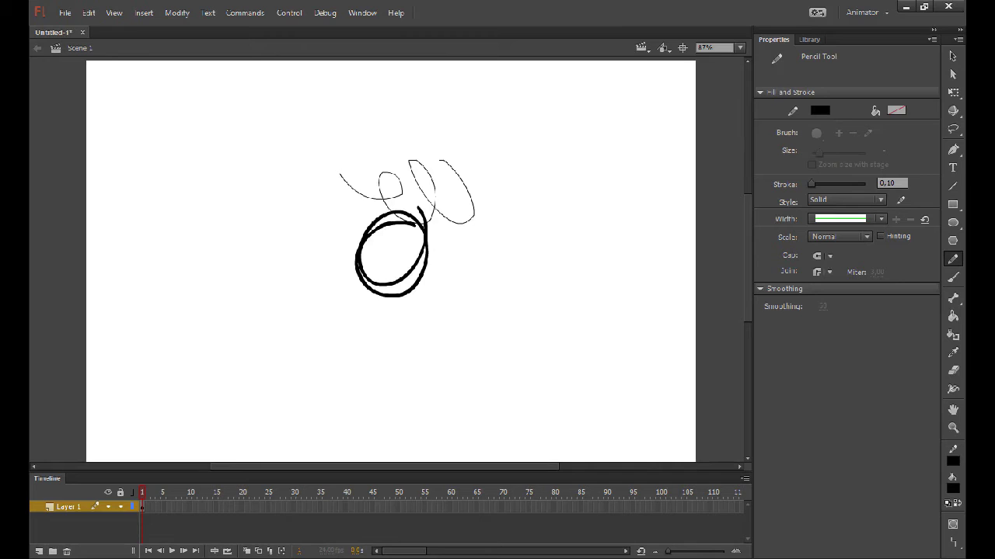
Step: Draw two pencil curves and a straight line right of the brush circle, and a row of curls on its left
mouse_move(521, 128)
left_mouse_down()
mouse_move(558, 154)
mouse_move(590, 216)
left_mouse_up()
left_click_drag(527, 154, 602, 280)
left_click_drag(552, 251, 498, 130)
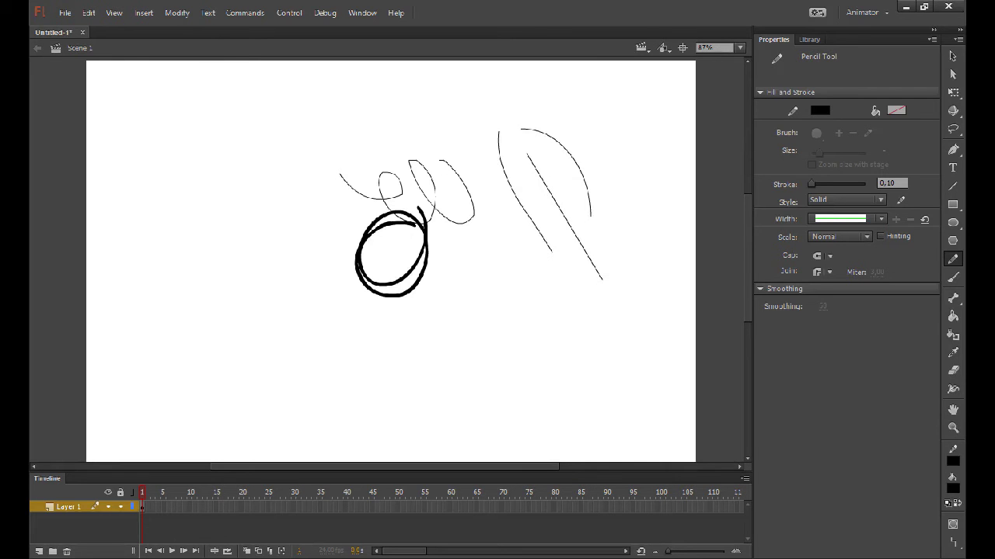
mouse_move(261, 210)
left_mouse_down()
mouse_move(268, 146)
mouse_move(198, 151)
mouse_move(168, 173)
left_mouse_up()
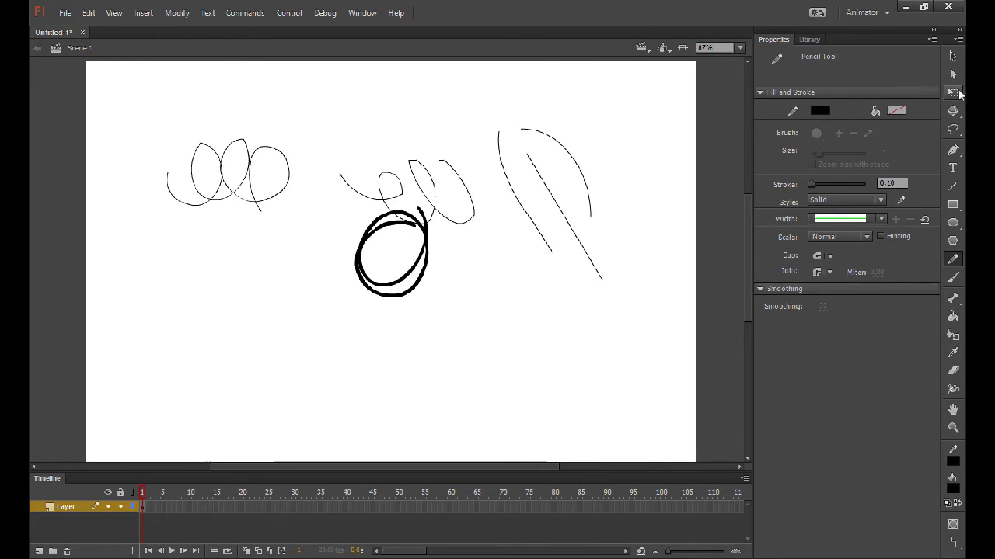
Step: Select all the brush and pencil strokes on the stage and delete them
left_click(950, 61)
mouse_move(644, 94)
left_mouse_down()
mouse_move(262, 328)
mouse_move(124, 346)
left_mouse_up()
key("Delete")
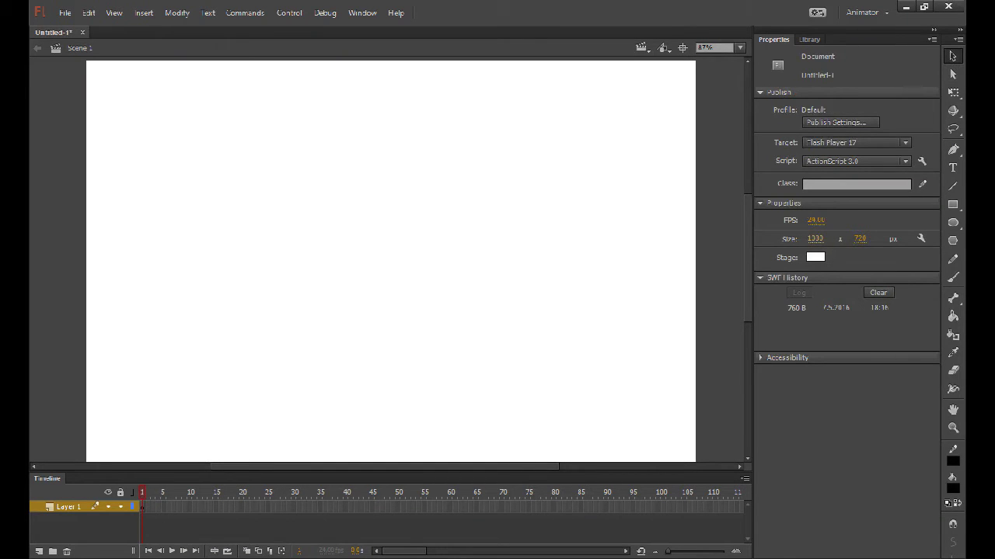
Step: Open the recently used file Skulls.fla
left_click(65, 12)
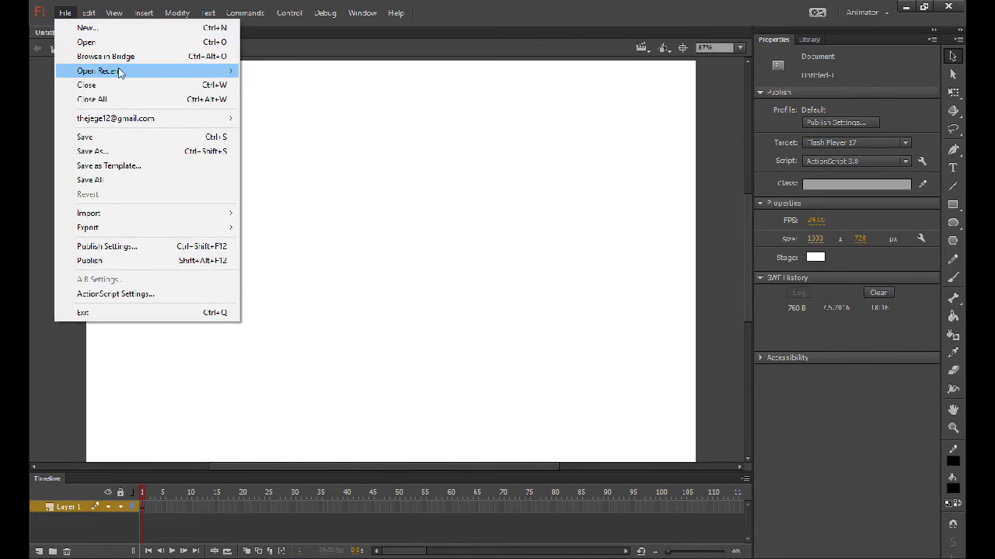
mouse_move(163, 71)
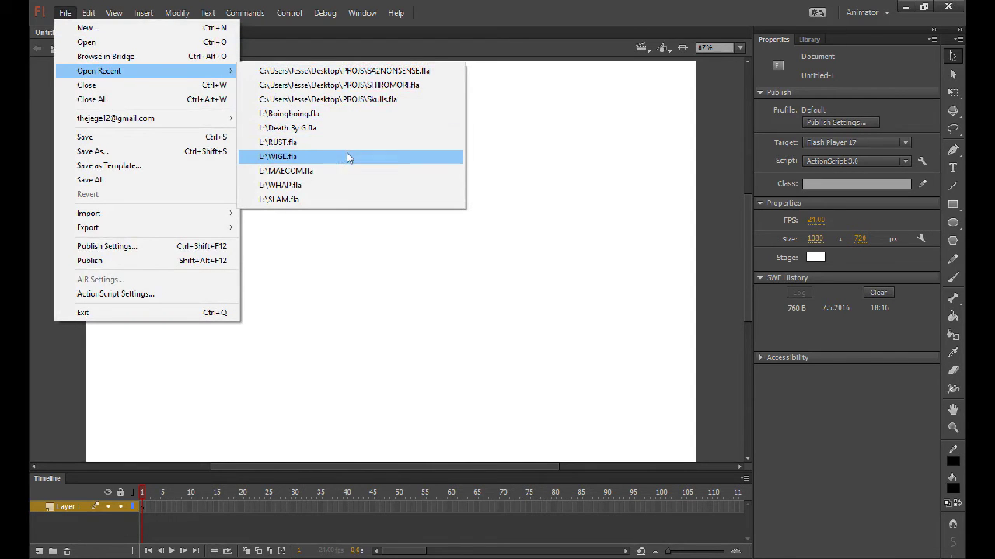
left_click(366, 98)
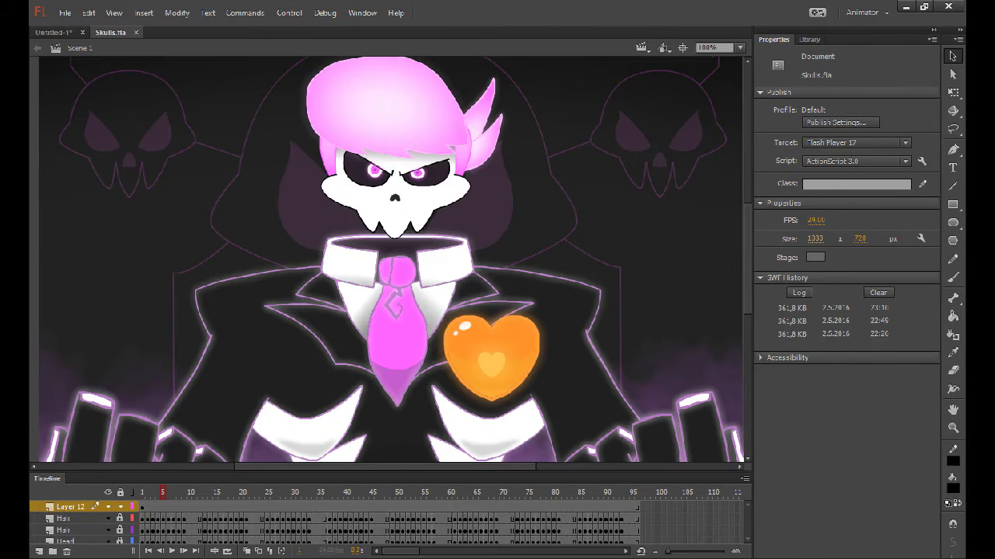
Step: Scrub through the Skulls.fla timeline to its end, fit the stage in the view and play the animation from the start
left_click_drag(162, 498, 635, 502)
key("ctrl+2")
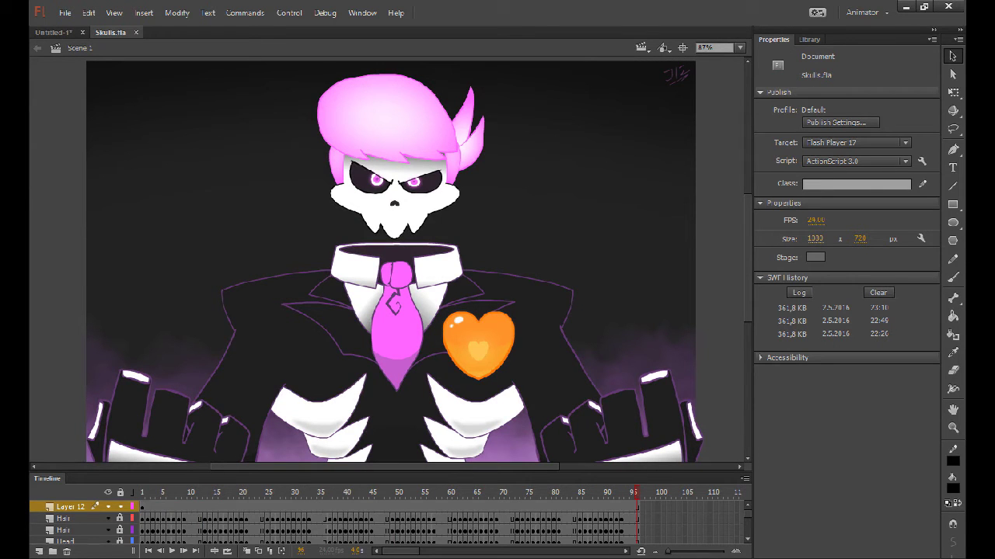
left_click(144, 503)
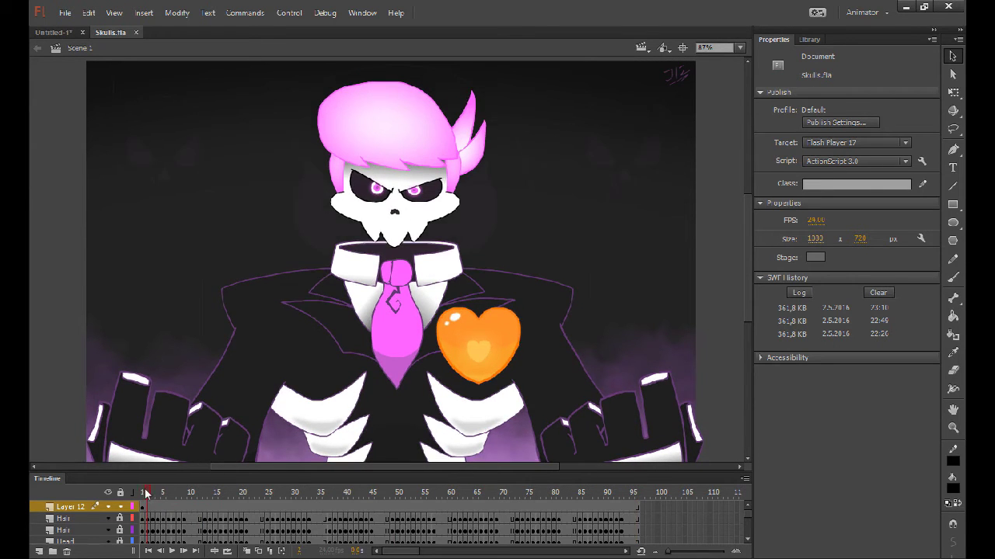
key("Return")
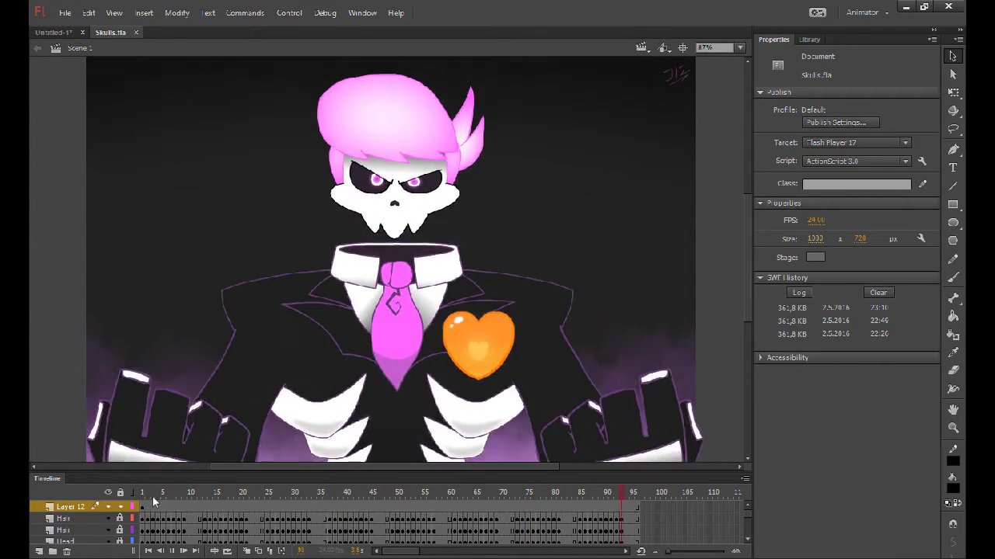
Step: Lock Layer 12 and replay the animation
left_click(120, 507)
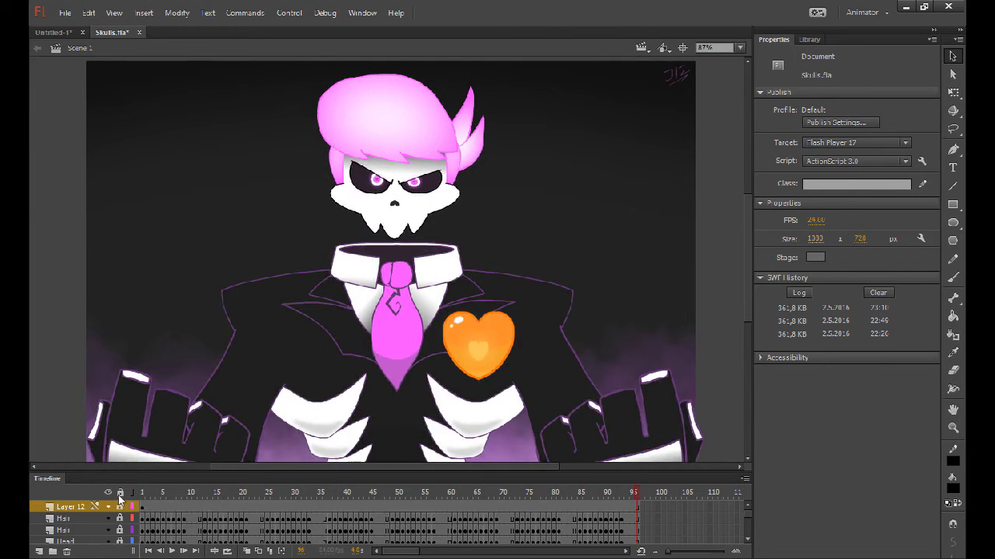
key("Return")
Step: Review the Library items of Skulls.fla, replay the animation and bring the playhead back to frame 1
left_click(810, 38)
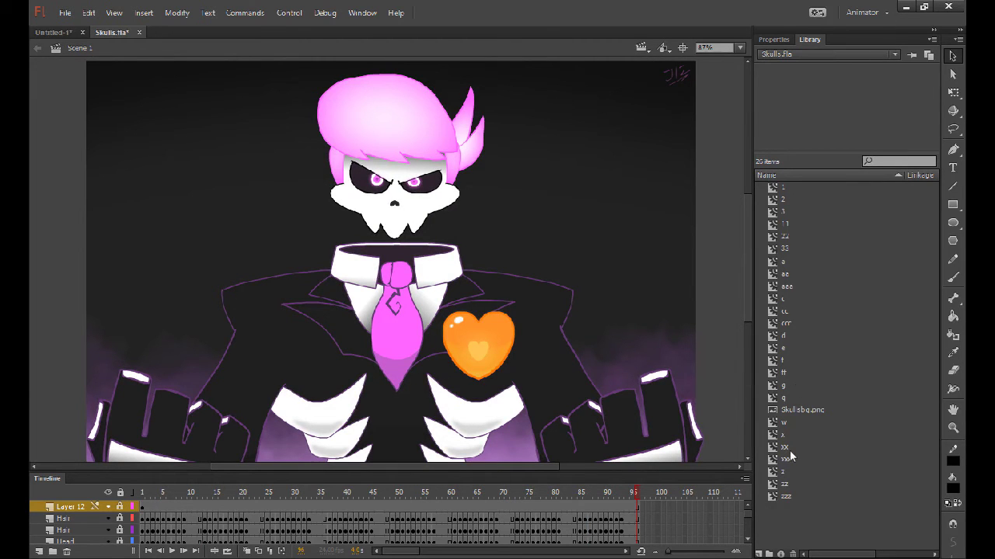
left_click(774, 39)
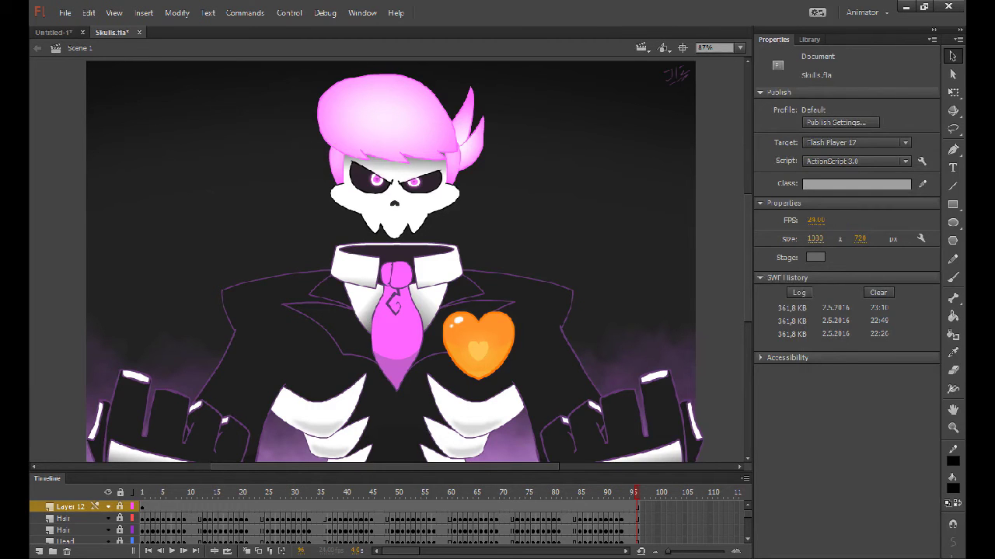
key("Return")
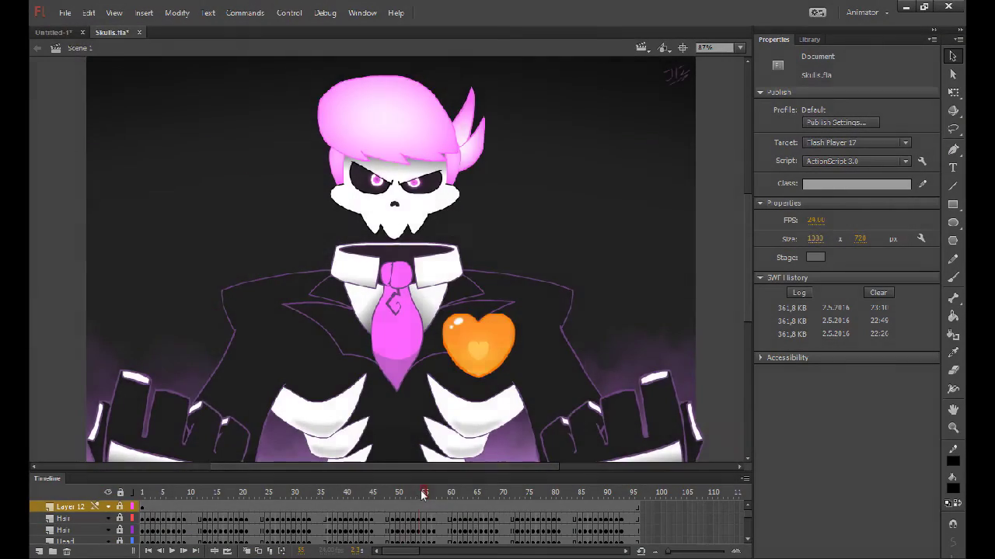
mouse_move(422, 492)
left_mouse_down()
mouse_move(222, 492)
mouse_move(143, 510)
left_mouse_up()
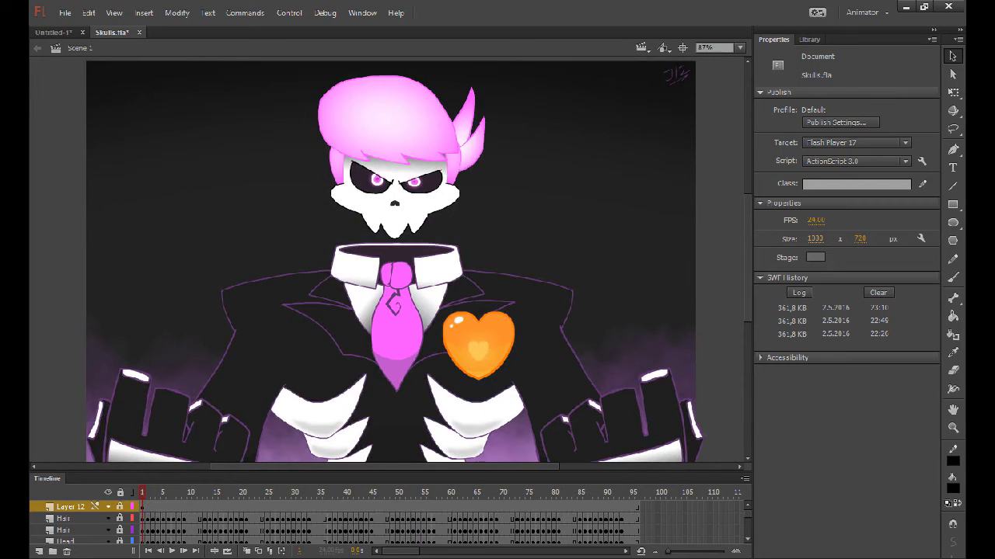
Step: Select the first frame of the upper Hair layer, scrub between frames 1 and 9, and replay the animation
left_click_drag(393, 553, 365, 553)
left_click(142, 519)
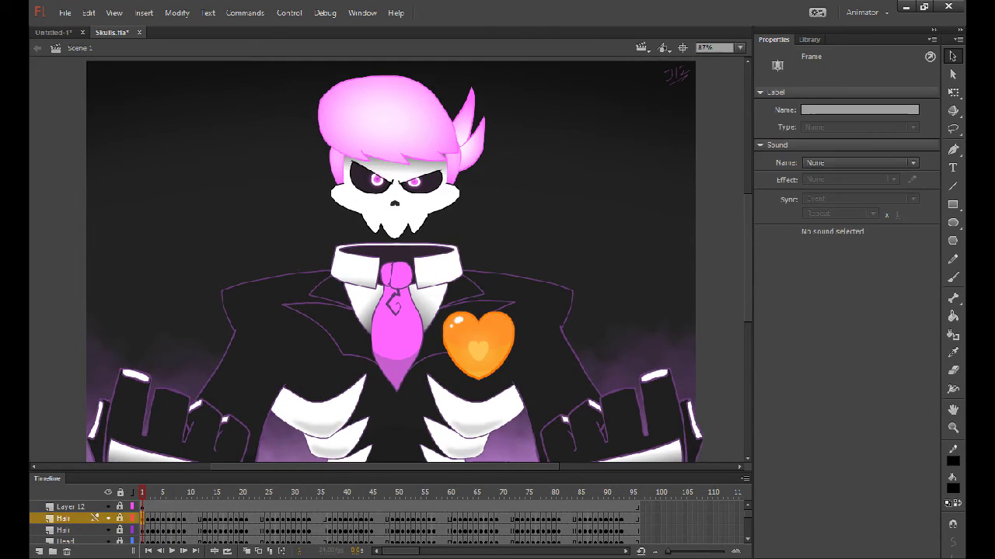
left_click(143, 494)
left_click_drag(143, 495, 182, 495)
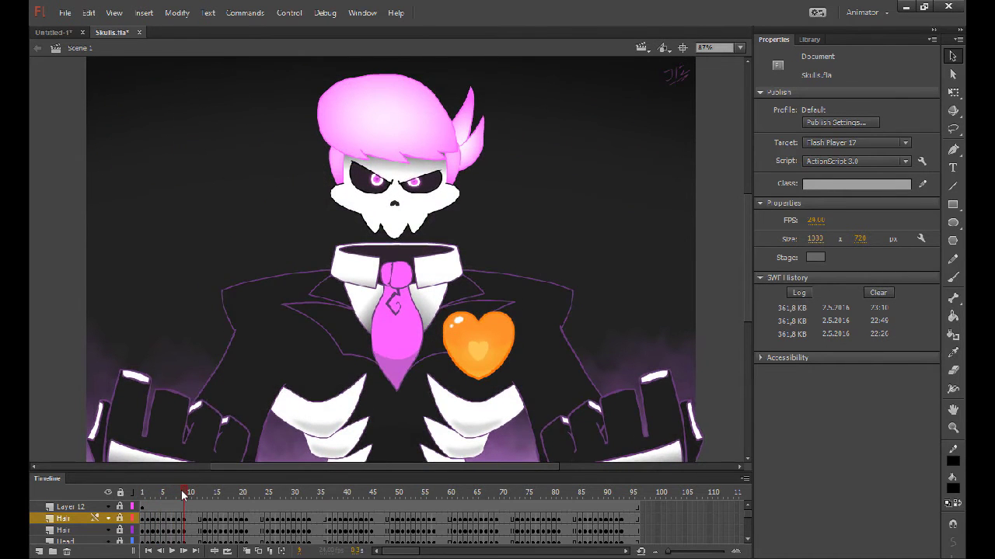
left_click_drag(183, 494, 143, 494)
key("Return")
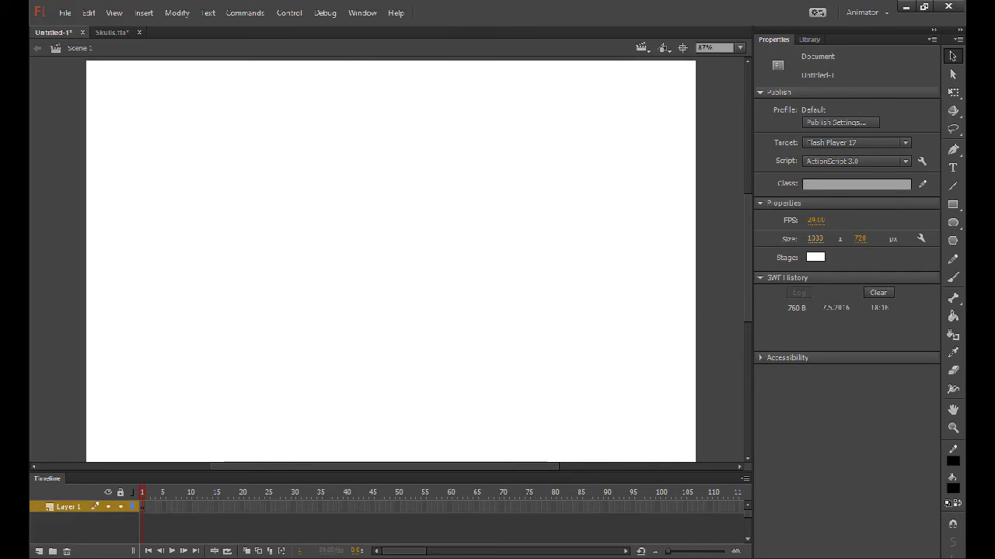
Step: Switch to the Untitled-1 document and draw a freehand circle with the Brush tool in the middle of the stage
key("b")
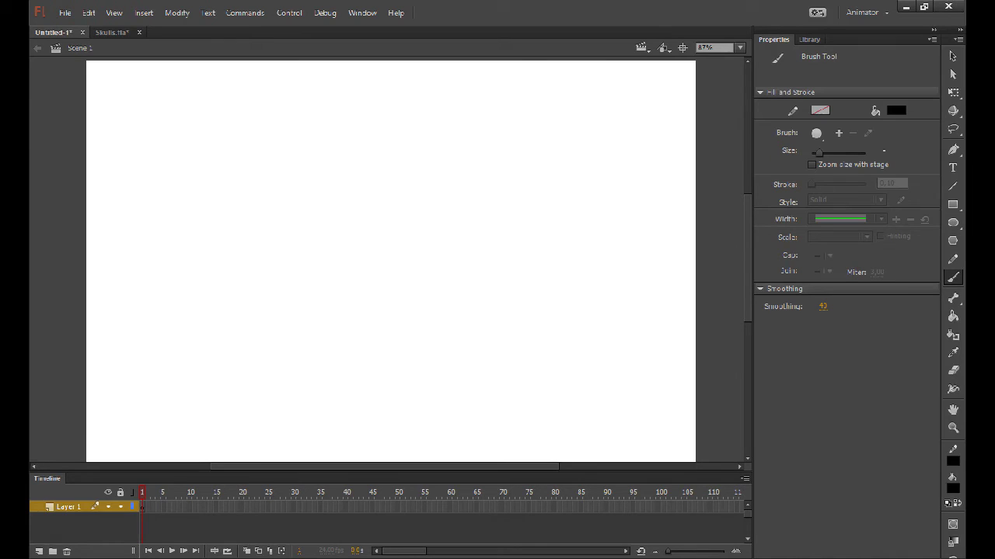
mouse_move(401, 179)
left_mouse_down()
mouse_move(386, 320)
mouse_move(318, 252)
mouse_move(396, 179)
left_mouse_up()
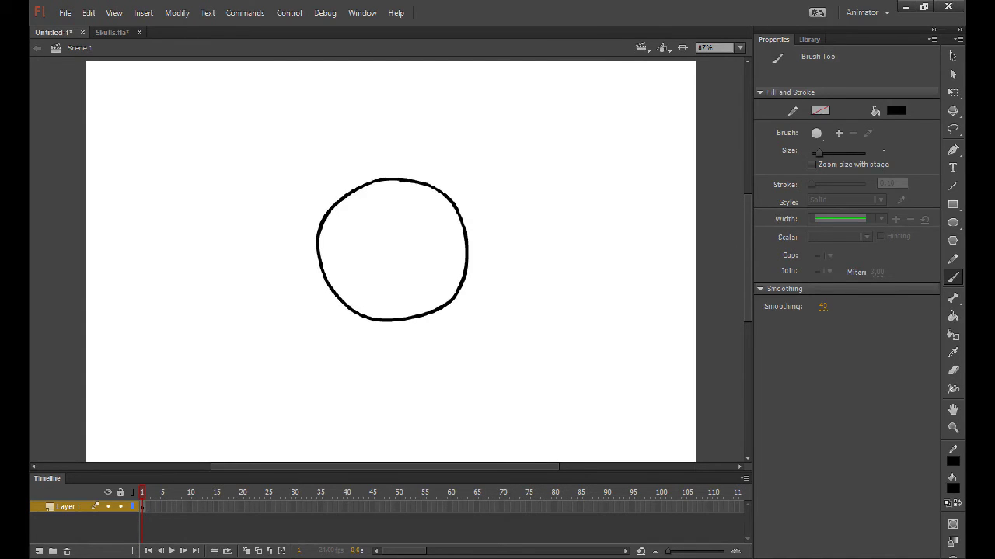
Step: Undo and redo the circle stroke twice, ending with the circle restored
key("ctrl+z")
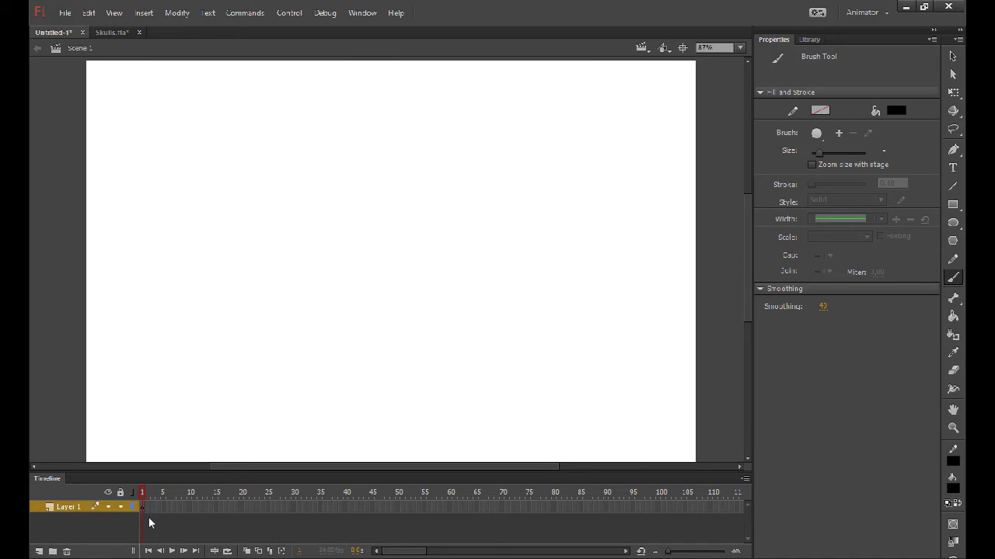
key("ctrl+y")
key("ctrl+z")
key("ctrl+y")
Step: Draw two vertical line eyes and a curved smile inside the circle with the Brush tool
left_click_drag(414, 204, 415, 259)
mouse_move(376, 205)
left_mouse_down()
mouse_move(383, 261)
mouse_move(431, 267)
left_mouse_up()
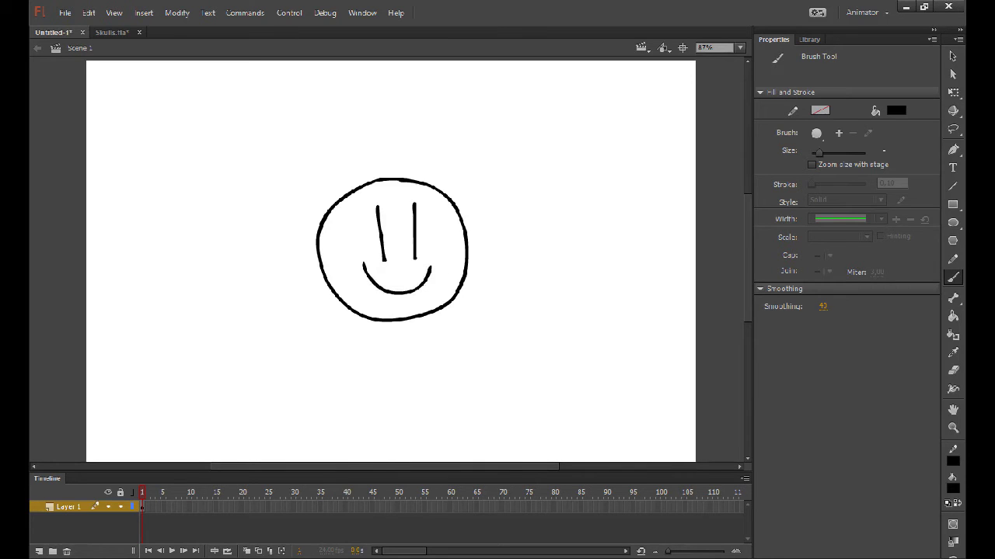
Step: Draw two curved eyebrows above the circle, two feet below it and a small hand on each side with the Brush tool
left_click_drag(426, 156, 404, 156)
left_click_drag(354, 162, 375, 153)
mouse_move(444, 310)
left_mouse_down()
mouse_move(385, 324)
mouse_move(333, 341)
mouse_move(362, 317)
left_mouse_up()
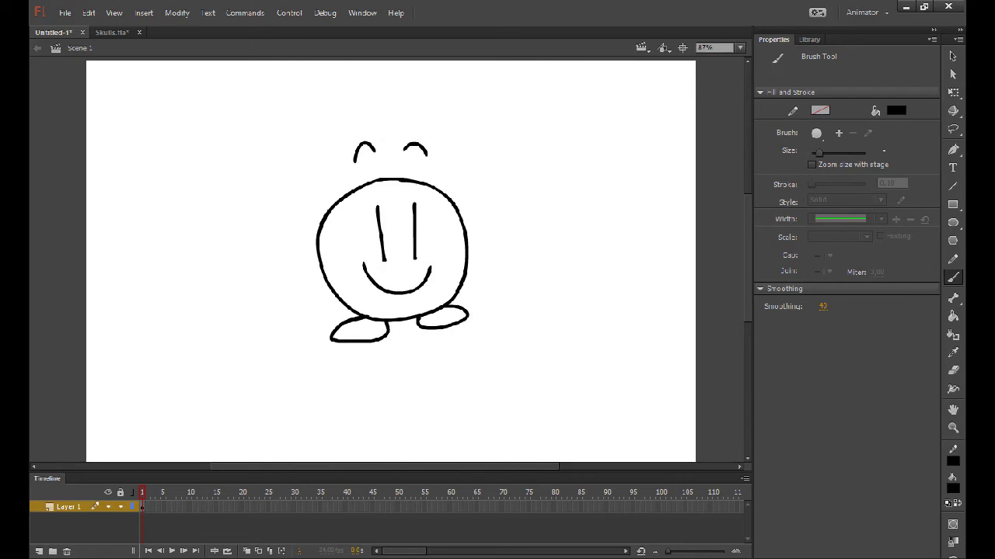
left_click_drag(326, 286, 317, 257)
left_click_drag(465, 228, 466, 254)
key("e")
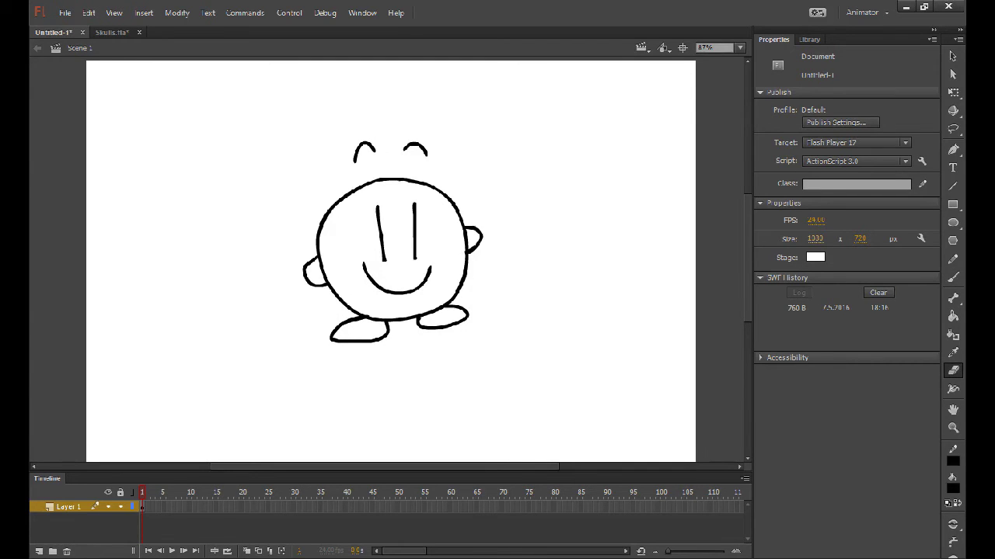
key("b")
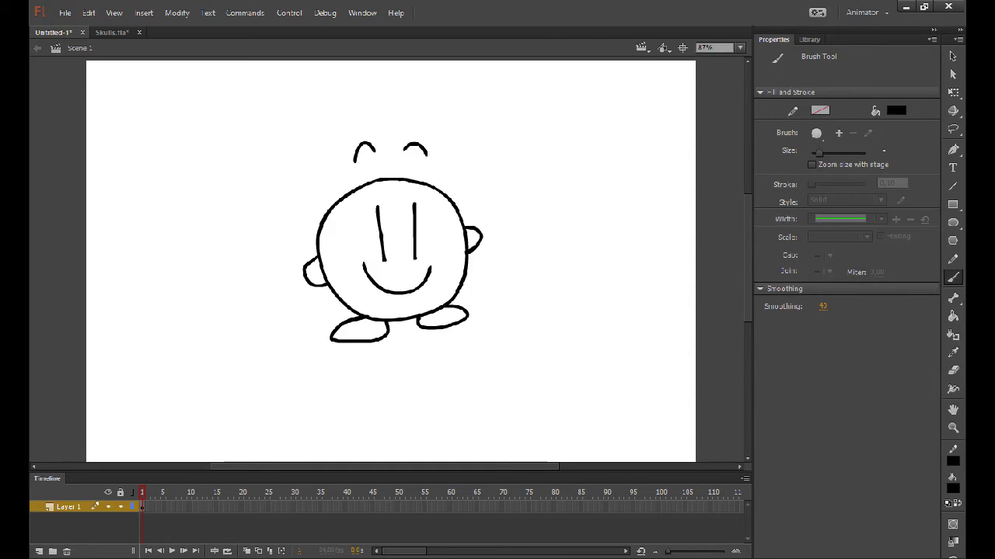
Step: Extend Layer 1 to frame 12 and convert frame 12 to a keyframe holding the same drawing
key("F5")
key("F5")
key("F5")
key("F5")
key("F5")
key("F5")
key("F5")
key("F5")
key("F5")
key("F5")
key("F5")
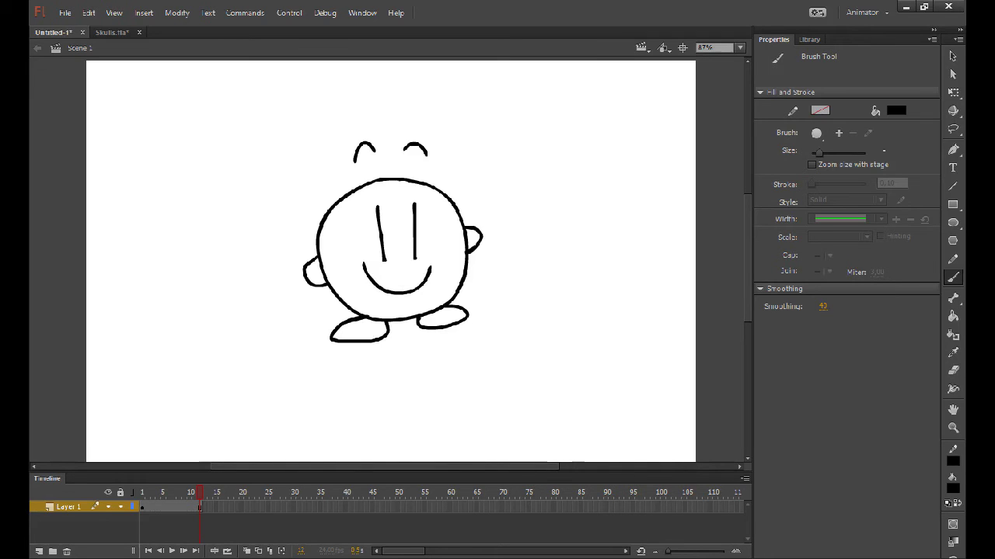
key("F6")
Step: Delete both eyes and the smile from the character in frame 12 and deselect everything
key("v")
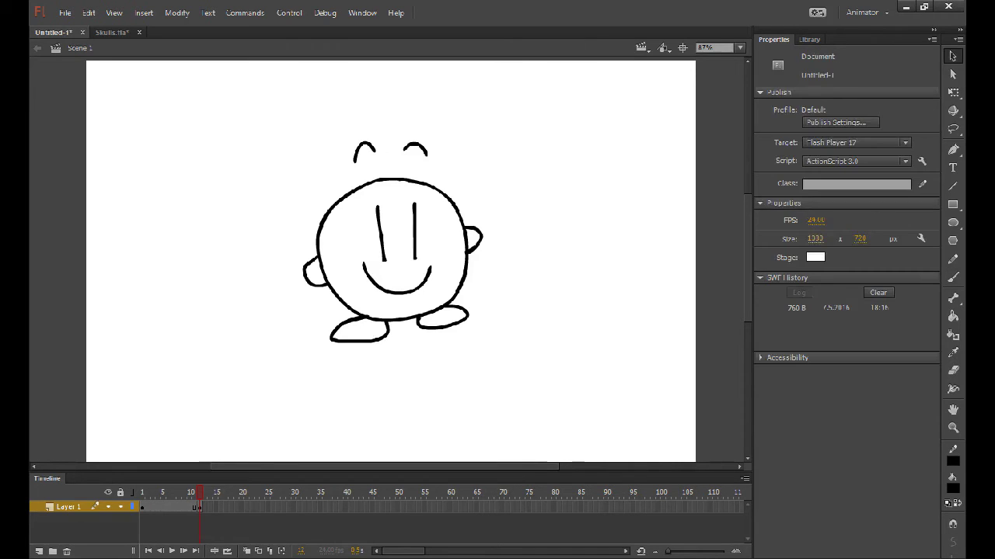
left_click_drag(360, 223, 444, 284)
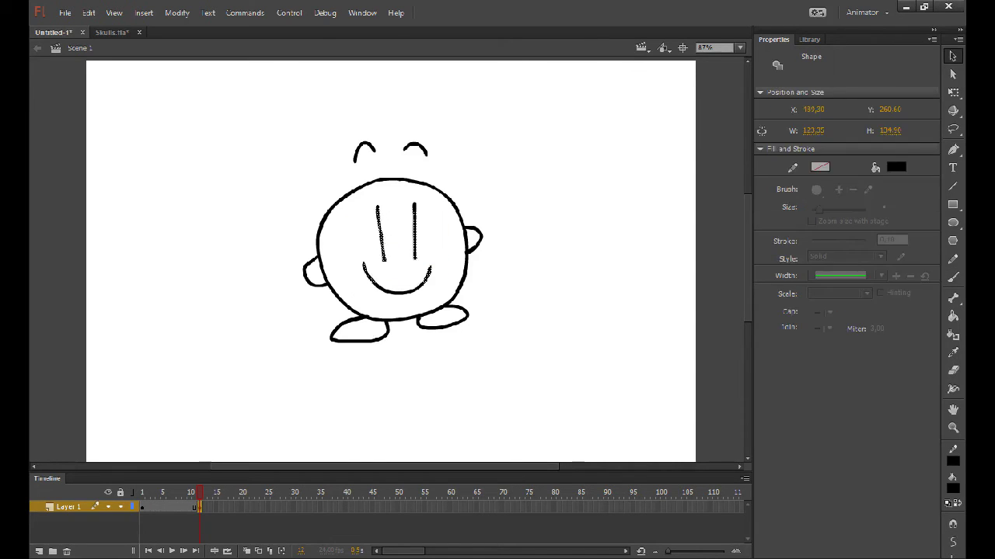
key("Delete")
left_click_drag(368, 197, 364, 300)
key("Delete")
key("Delete")
key("ctrl+shift+a")
Step: Draw a round open mouth and two shorter line eyes on the frame 12 face with the Brush tool
key("b")
mouse_move(405, 264)
left_mouse_down()
mouse_move(404, 305)
mouse_move(410, 266)
left_mouse_up()
left_click_drag(422, 206, 422, 250)
left_click_drag(390, 211, 393, 251)
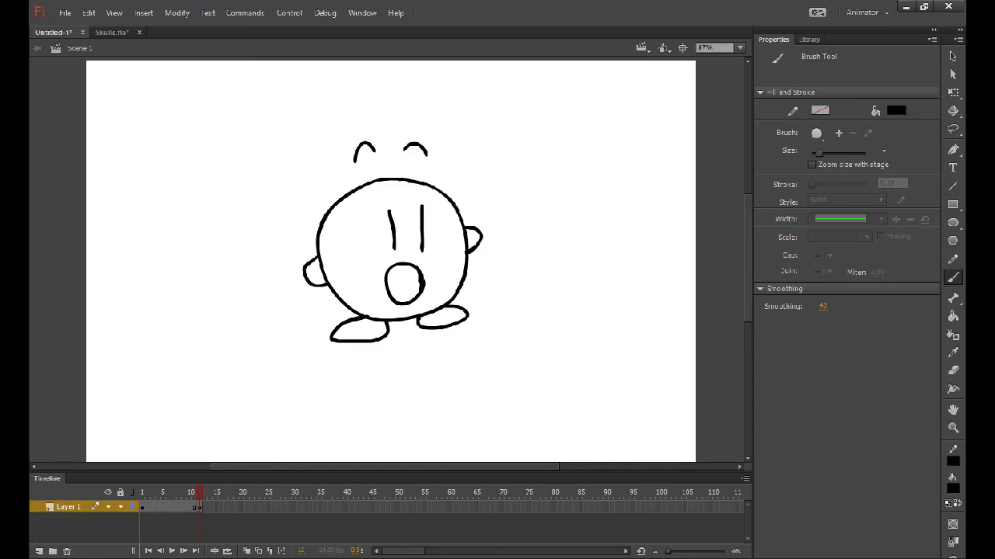
Step: Play the smiley animation through its two poses
left_click(953, 91)
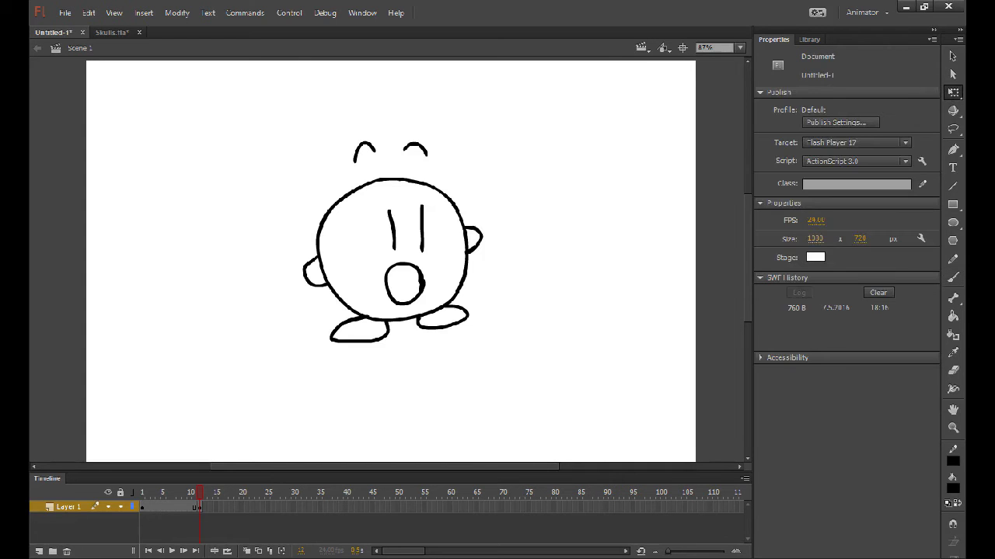
key("Return")
key("Return")
Step: Insert a blank keyframe at frame 13 of Layer 1 and scrub the playhead between frames 10 and 13
left_click(205, 507)
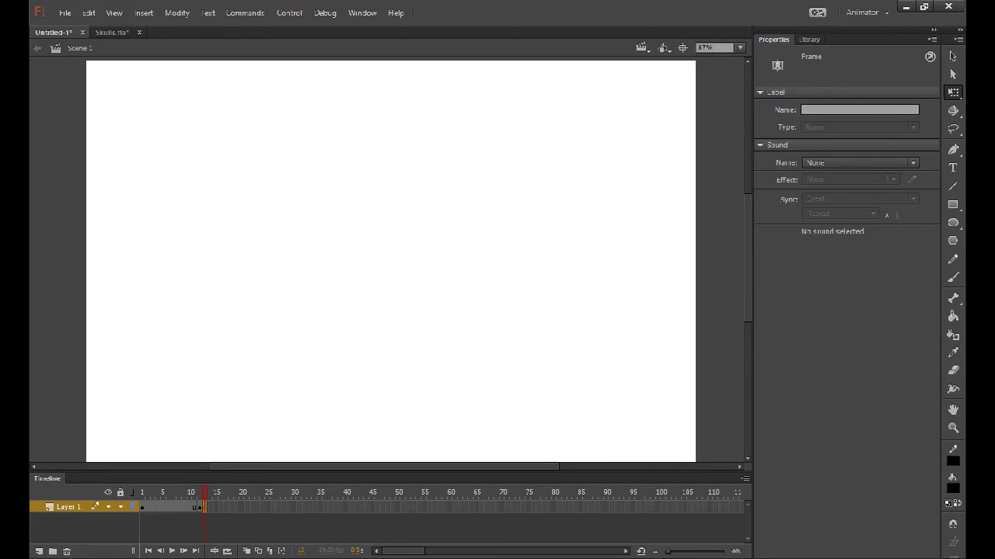
key("b")
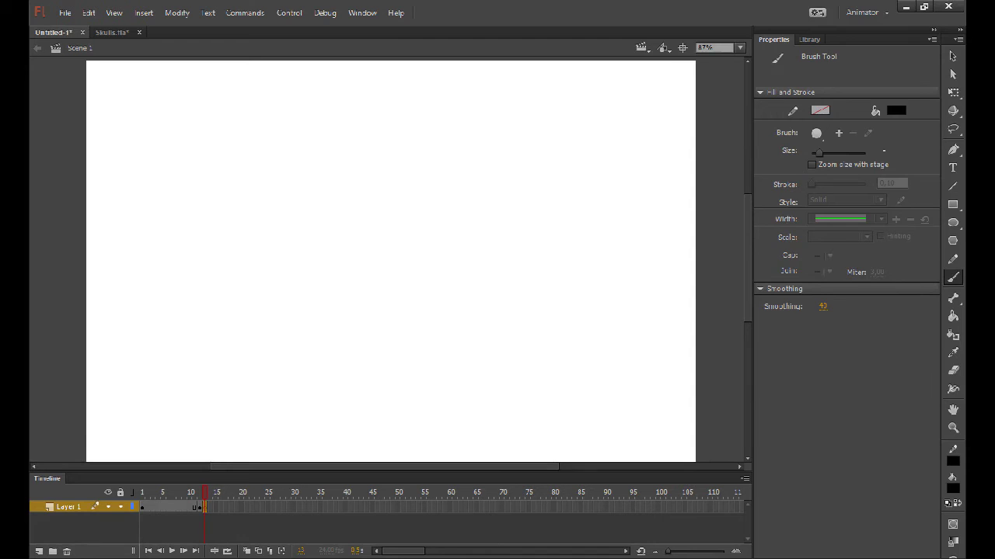
left_click_drag(206, 494, 191, 496)
left_click_drag(191, 496, 204, 494)
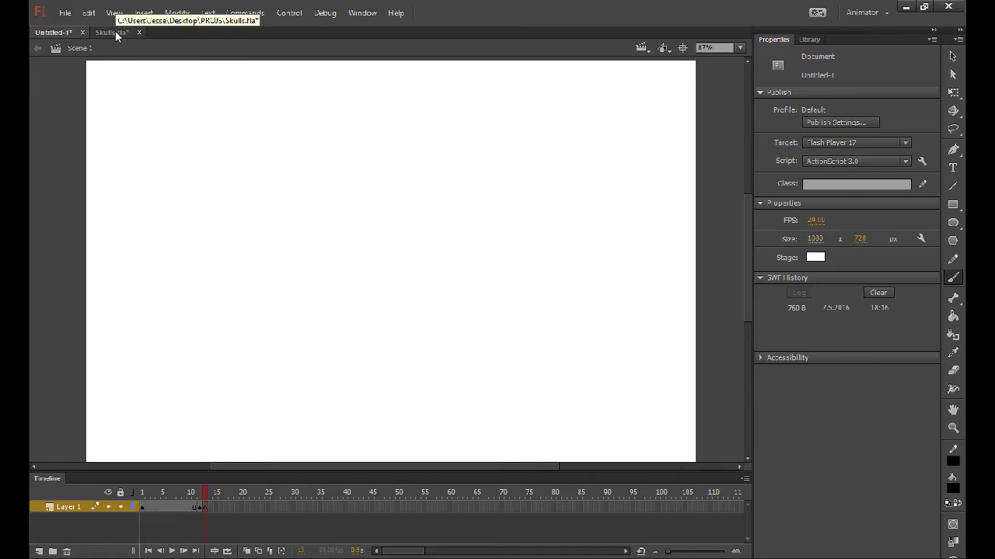
Step: Switch to Skulls.fla to view its painted background, and return to the Untitled-1 document
left_click(114, 32)
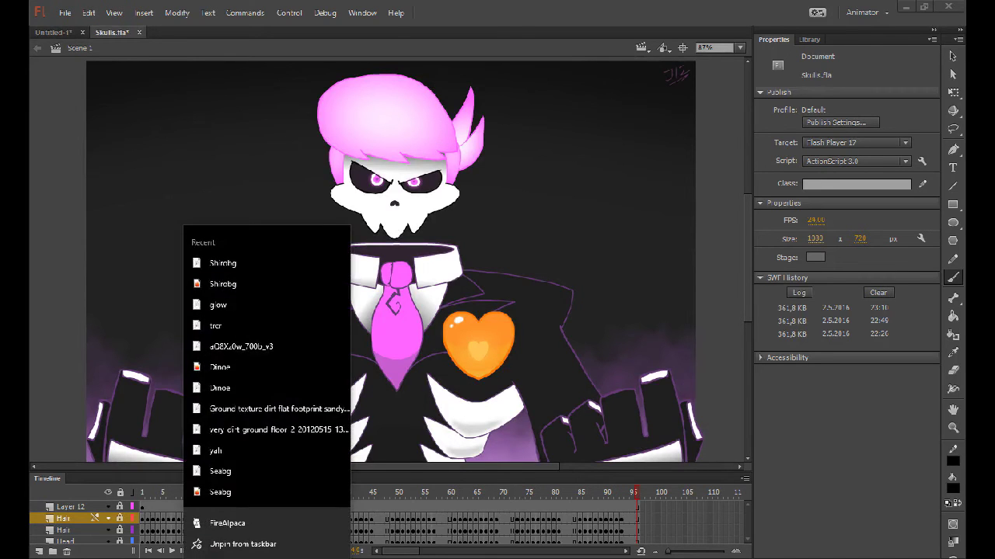
left_click(796, 448)
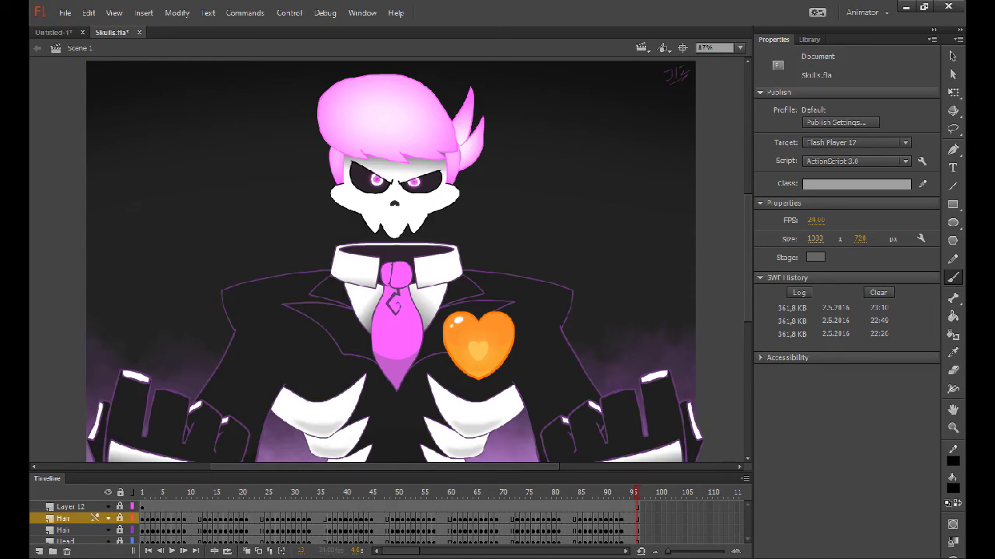
left_click(58, 33)
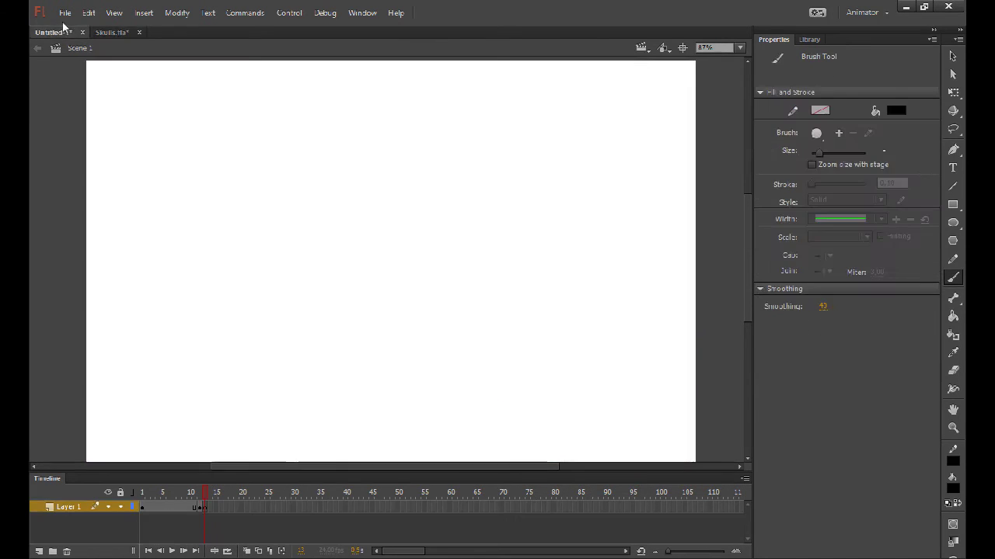
Step: Examine the available import commands and the contents of the Untitled-1 Library
left_click(66, 14)
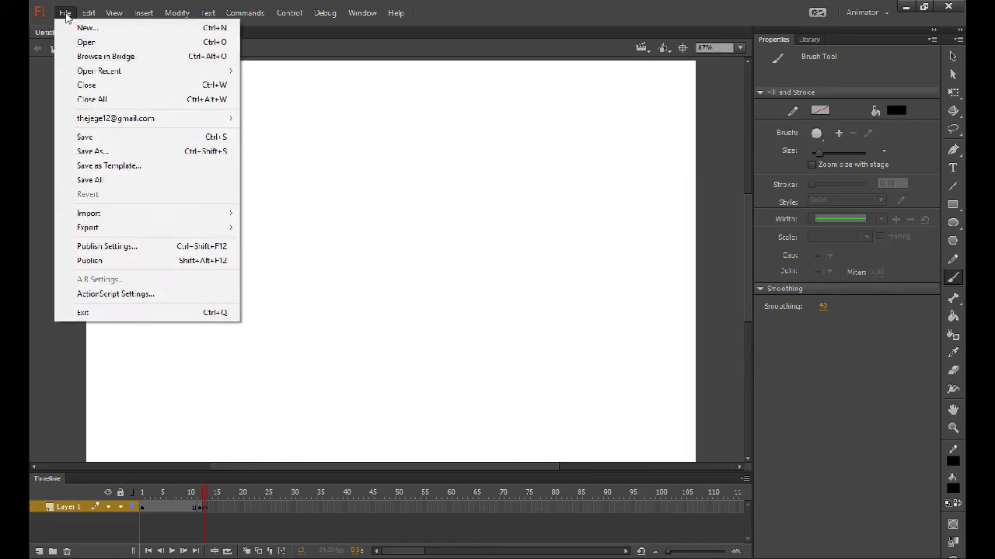
mouse_move(171, 217)
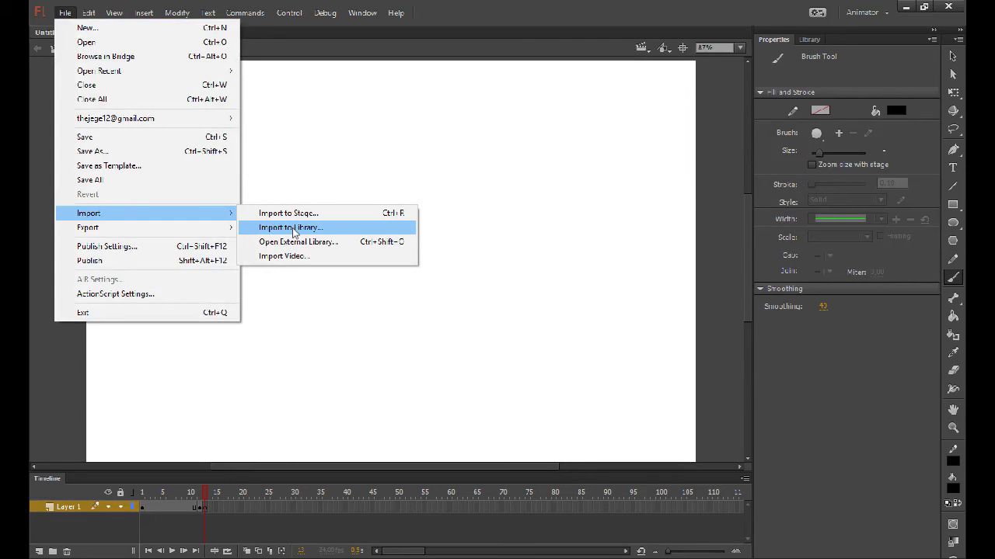
left_click(800, 357)
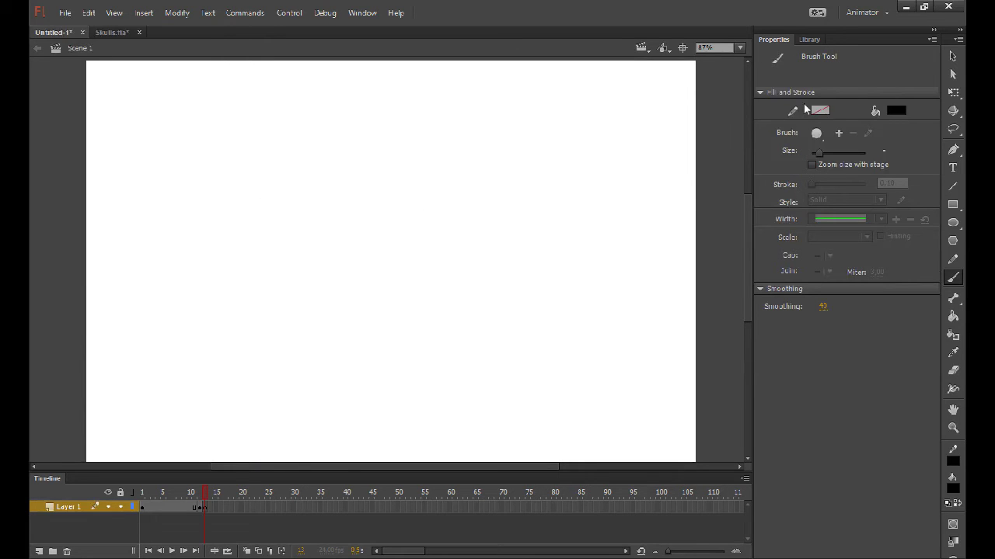
left_click(807, 39)
right_click(815, 205)
key("Escape")
right_click(793, 208)
key("Escape")
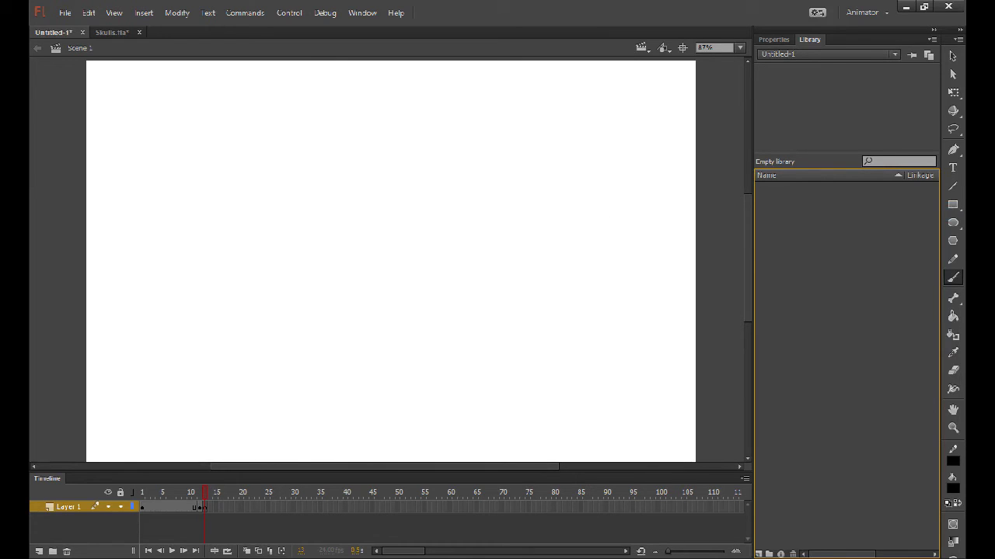
left_click(774, 40)
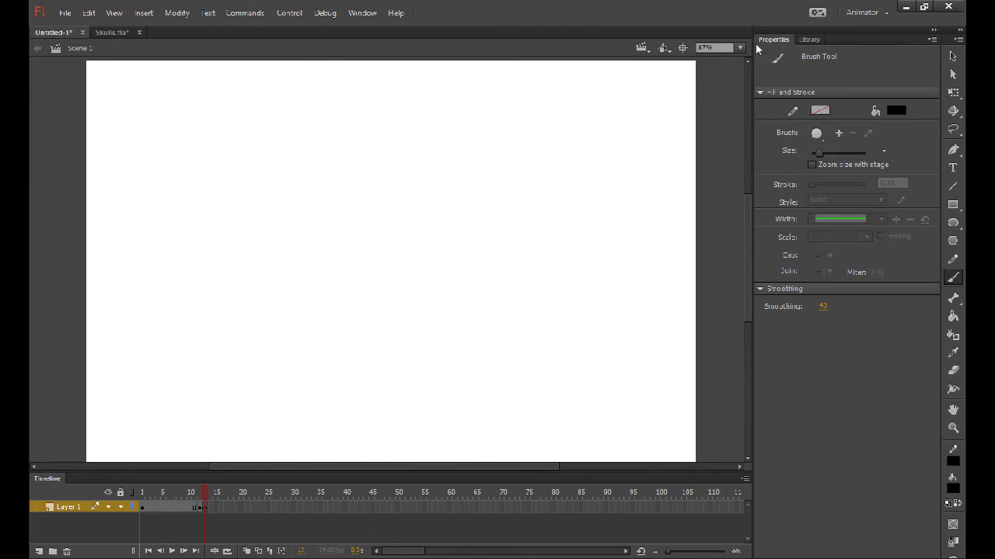
Step: Import the Shirobg image from the BGS folder to the stage in frame 13 and deselect it
left_click(65, 12)
mouse_move(201, 214)
left_click(272, 214)
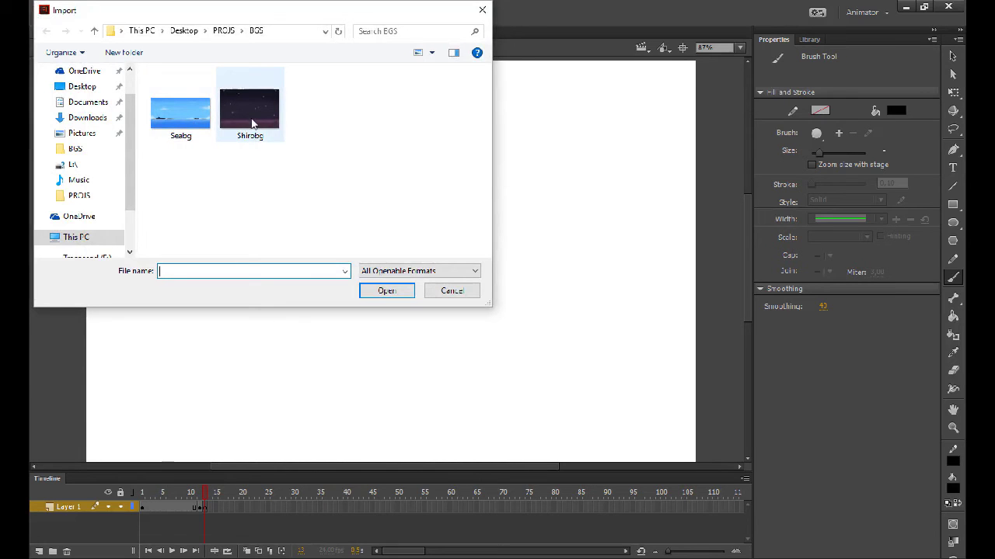
left_click(252, 125)
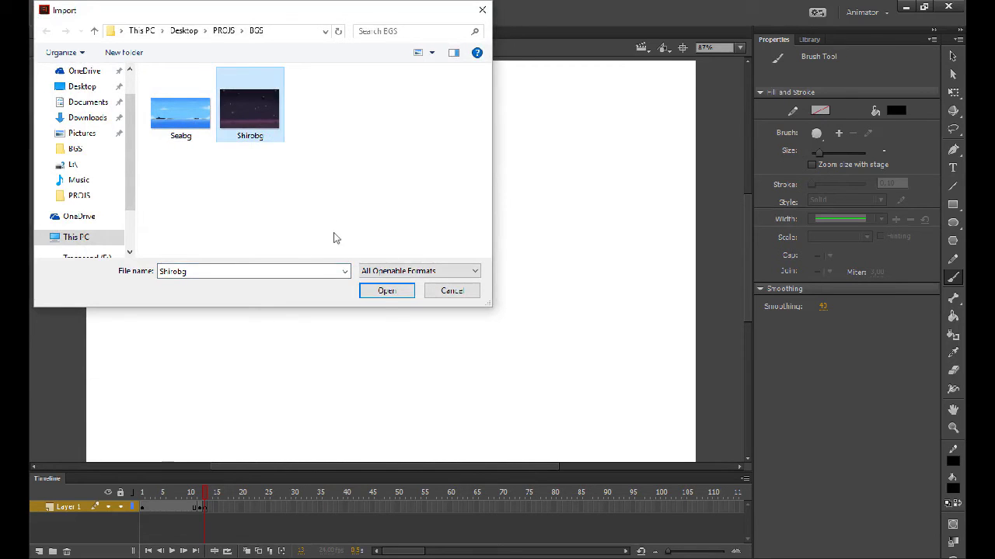
left_click(388, 293)
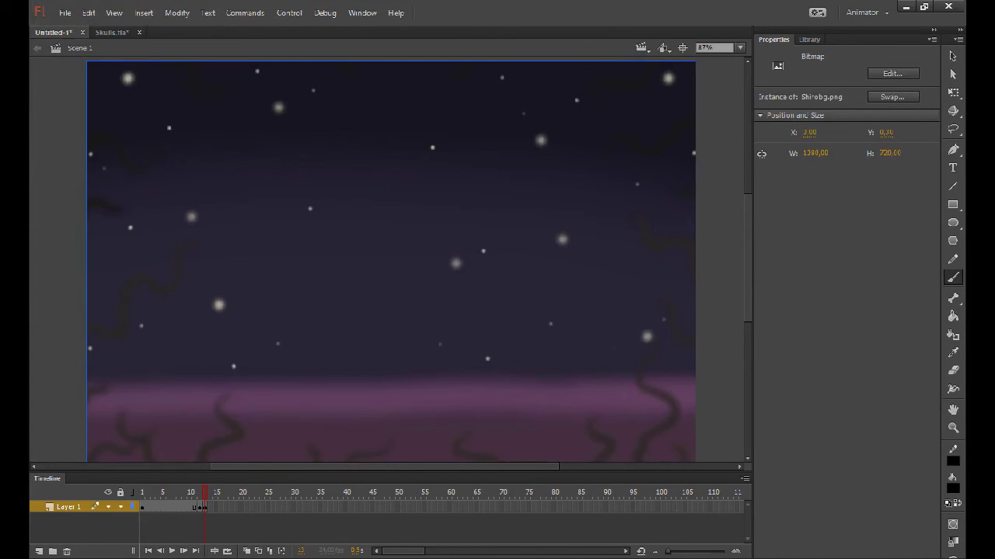
right_click(698, 263)
left_click(829, 463)
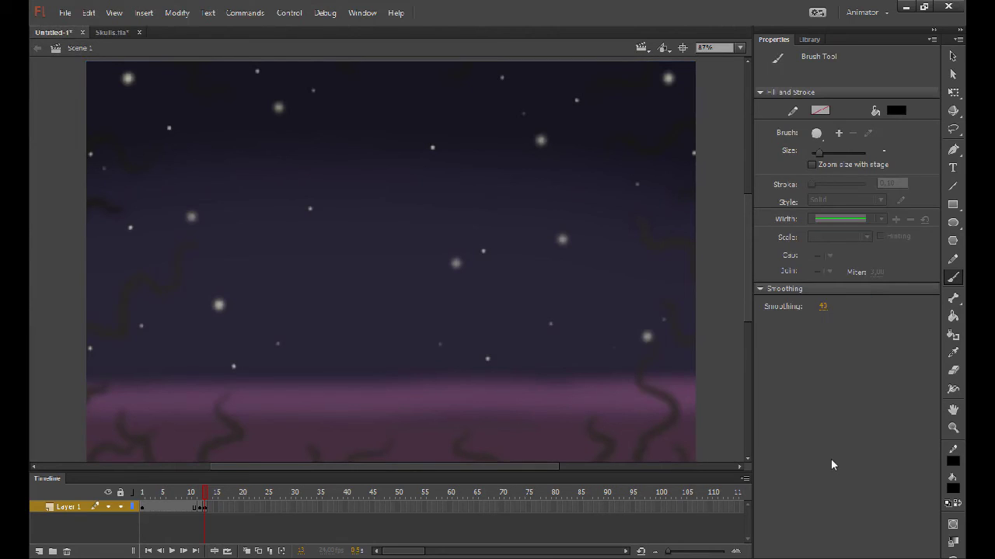
Step: Delete the background from the stage in frame 13 and place Shirobg.png there again from the Library
left_click(808, 40)
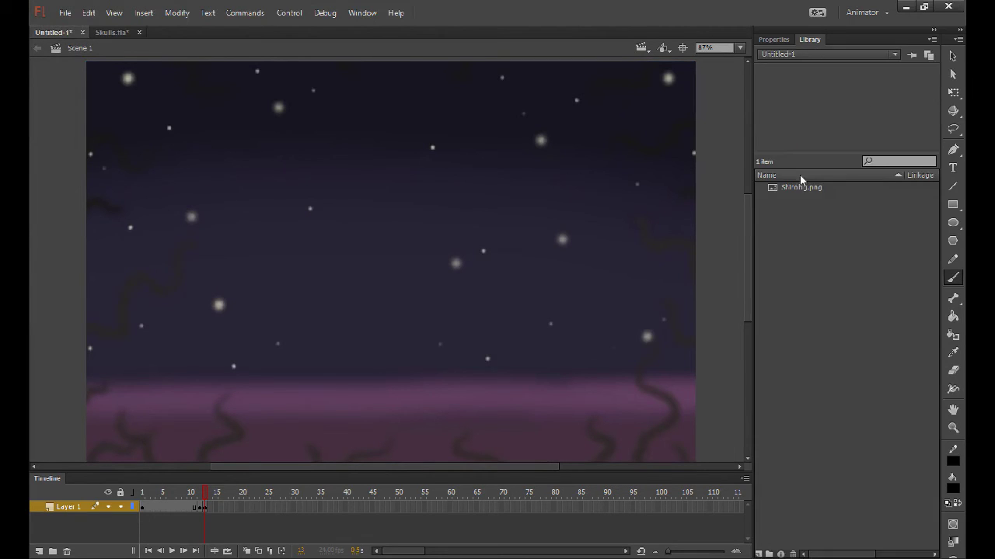
left_click(799, 189)
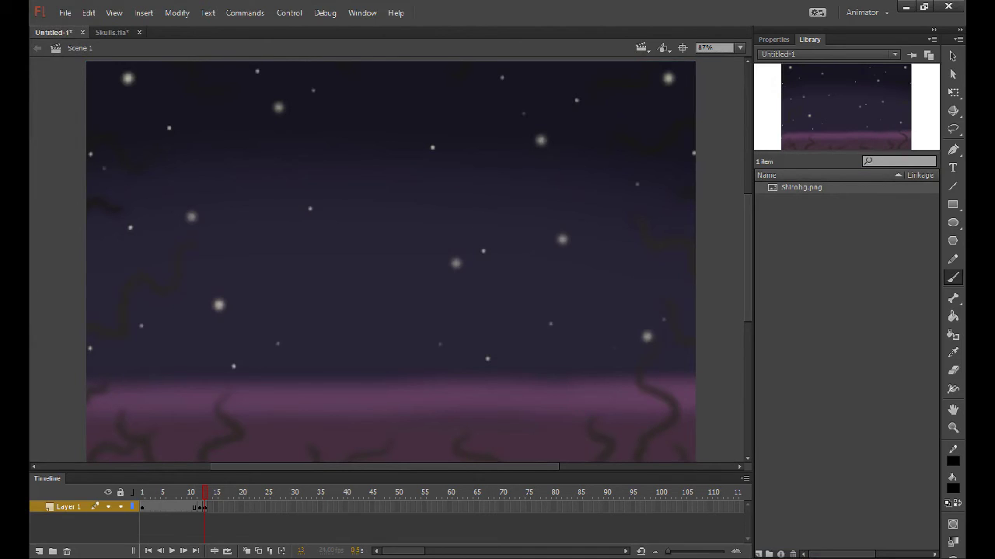
key("v")
key("ctrl+a")
key("Delete")
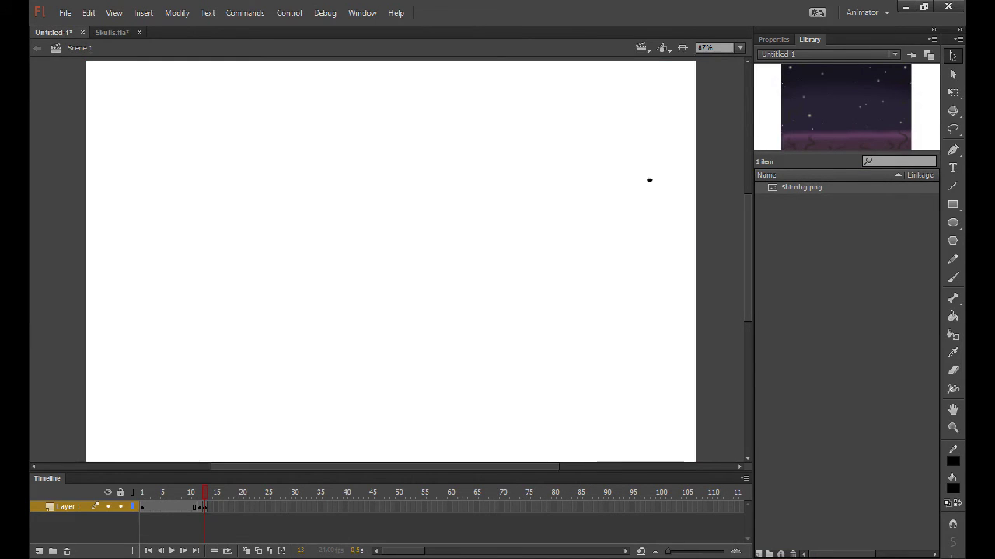
left_click_drag(802, 186, 389, 268)
key("F6")
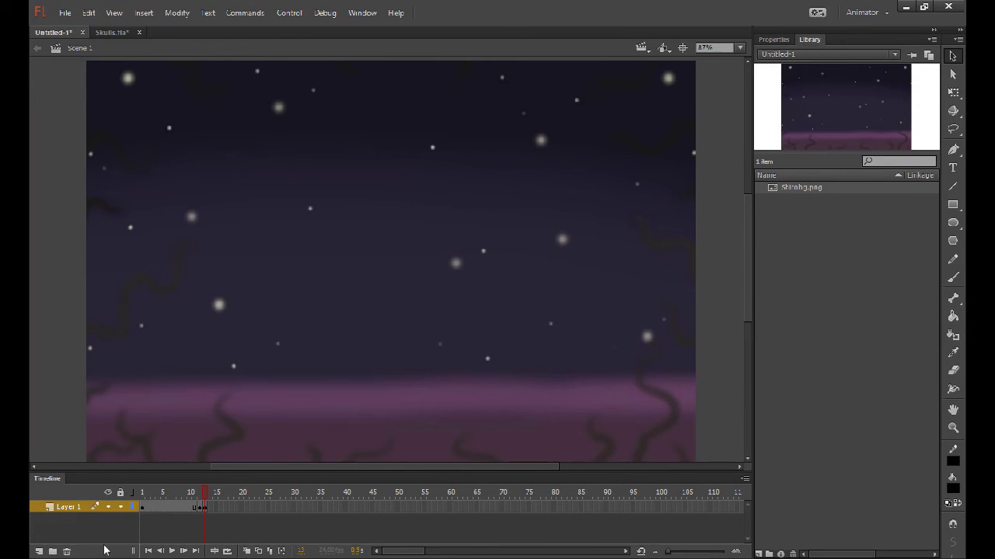
Step: Add a new layer above Layer 1 and select it
left_click(39, 551)
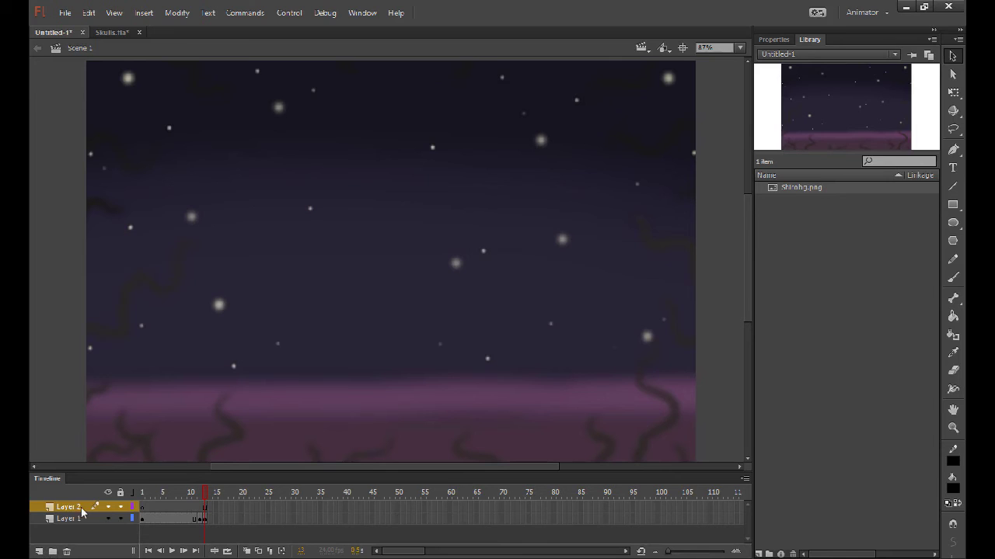
left_click(81, 510)
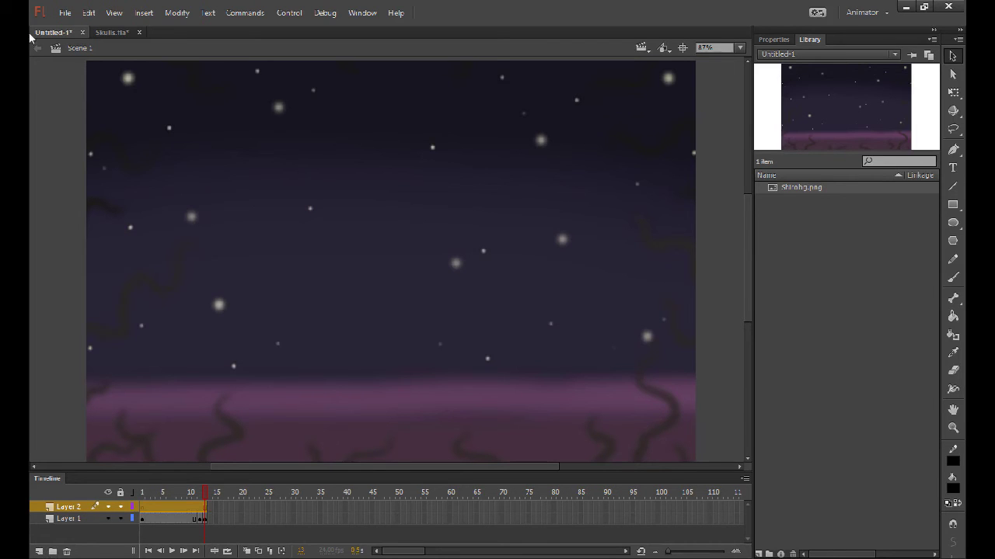
left_click(65, 13)
mouse_move(194, 213)
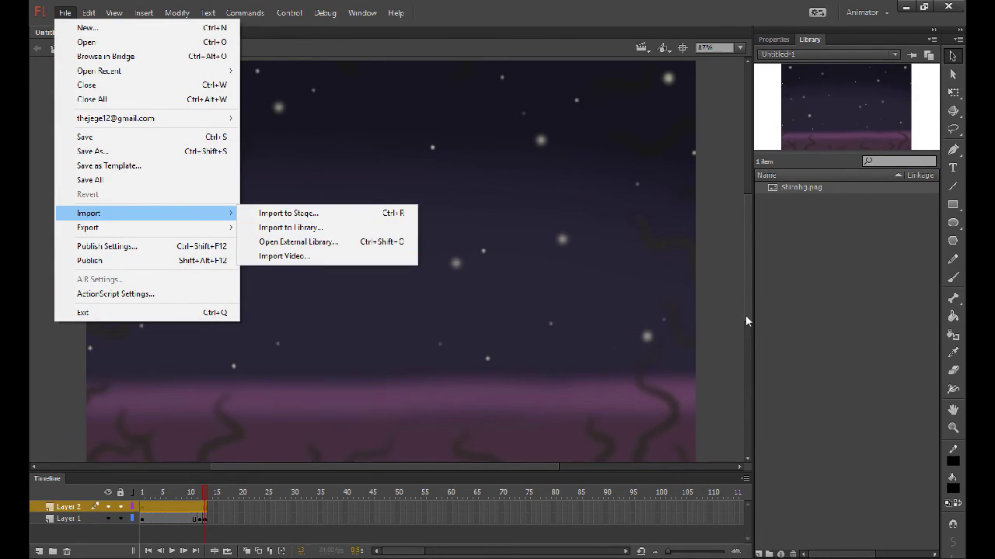
left_click(810, 331)
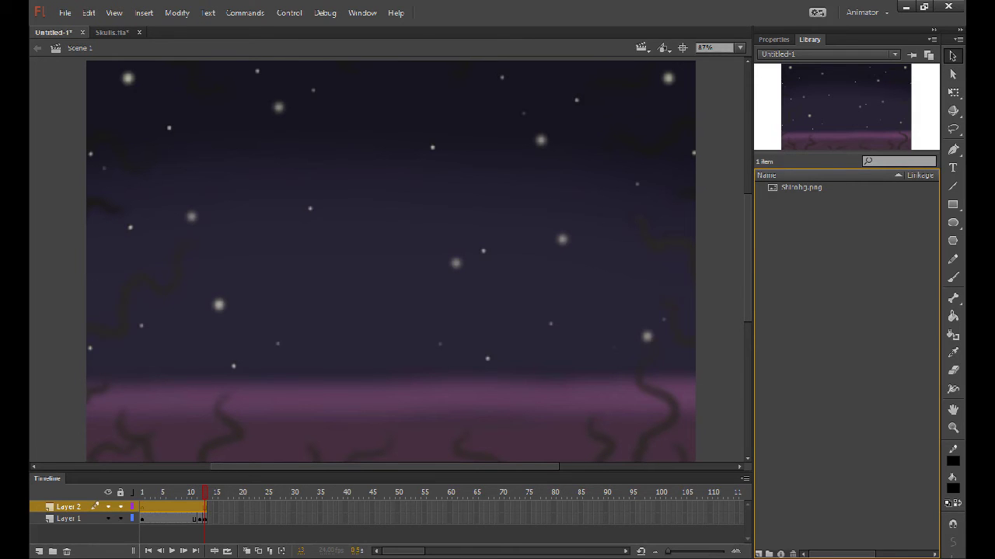
Step: Import the Explosionnn sound from the Sounds folder on the Desktop into the Library and check the Library list
left_click(65, 13)
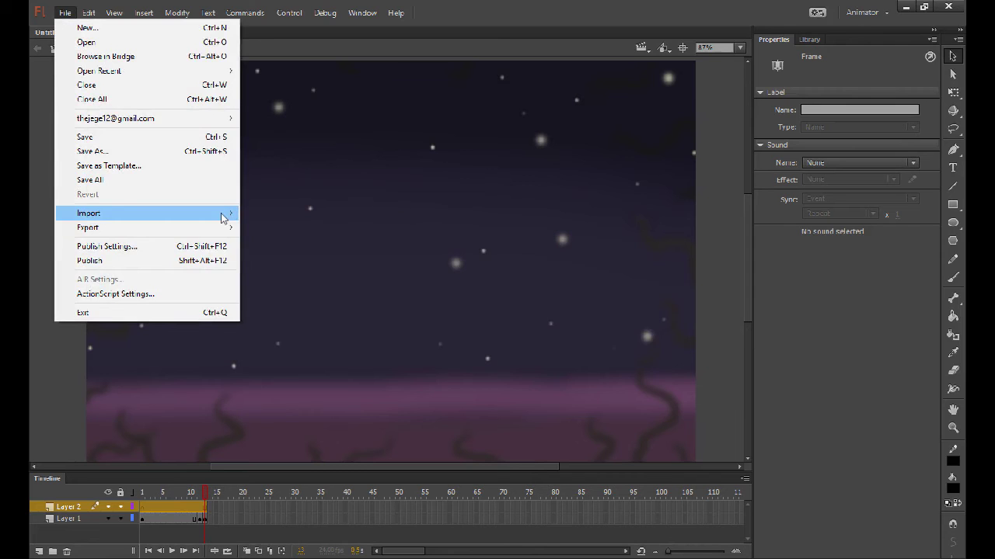
mouse_move(223, 219)
left_click(280, 230)
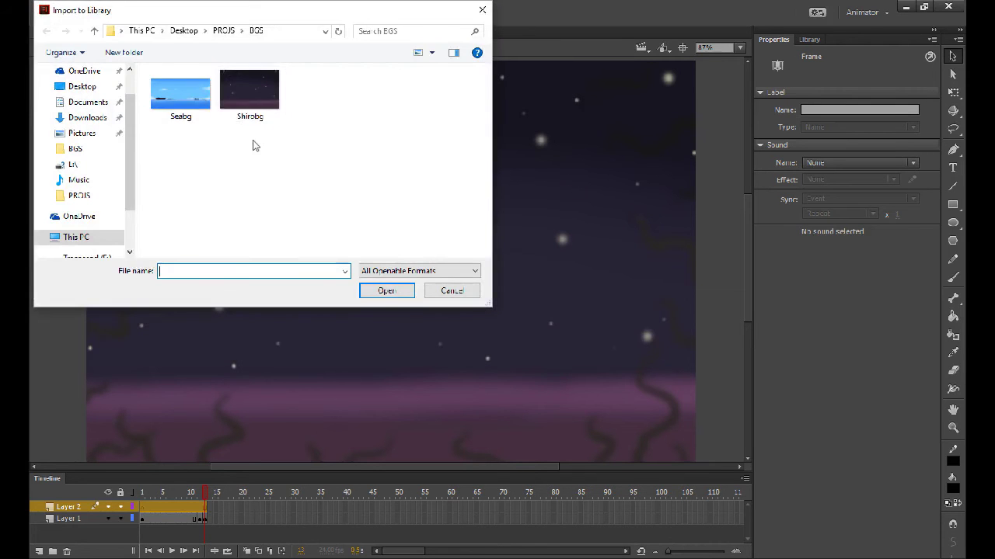
left_click(81, 86)
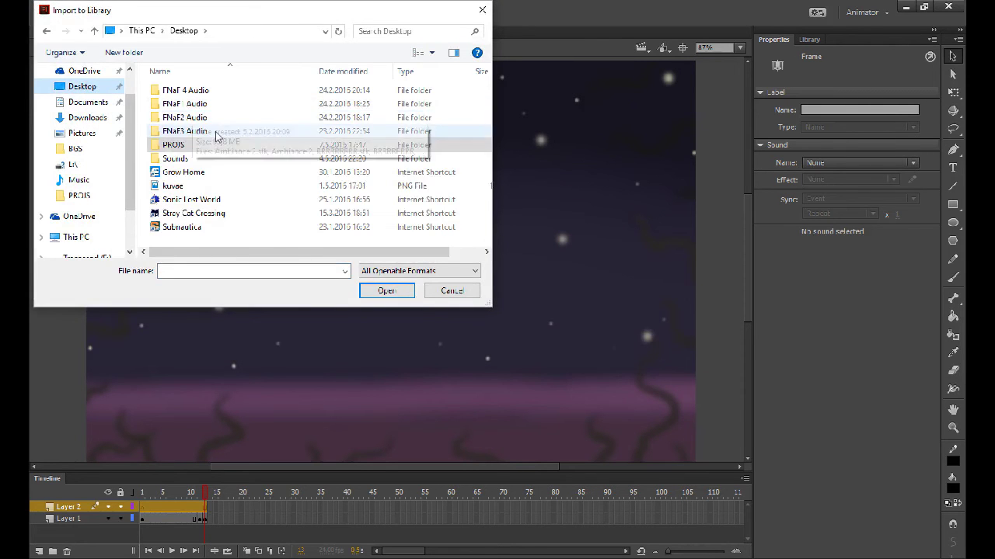
double_click(205, 159)
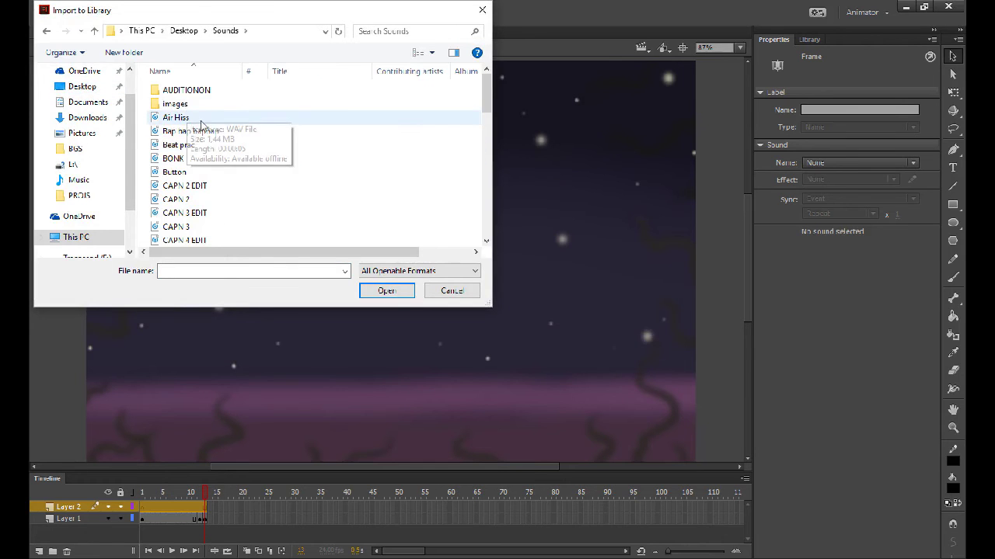
scroll(485, 125, "down", 3)
left_click_drag(485, 128, 482, 180)
left_click(360, 114)
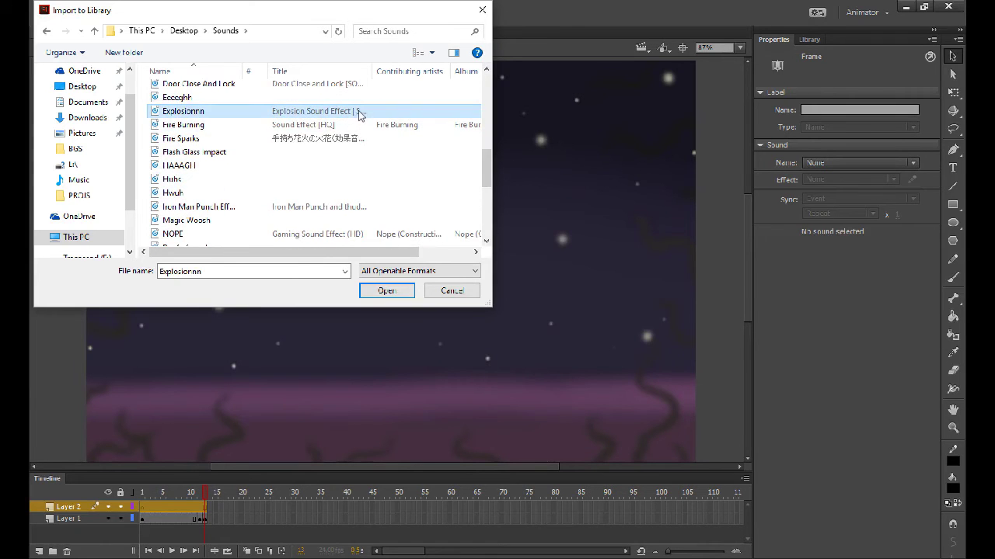
left_click(384, 291)
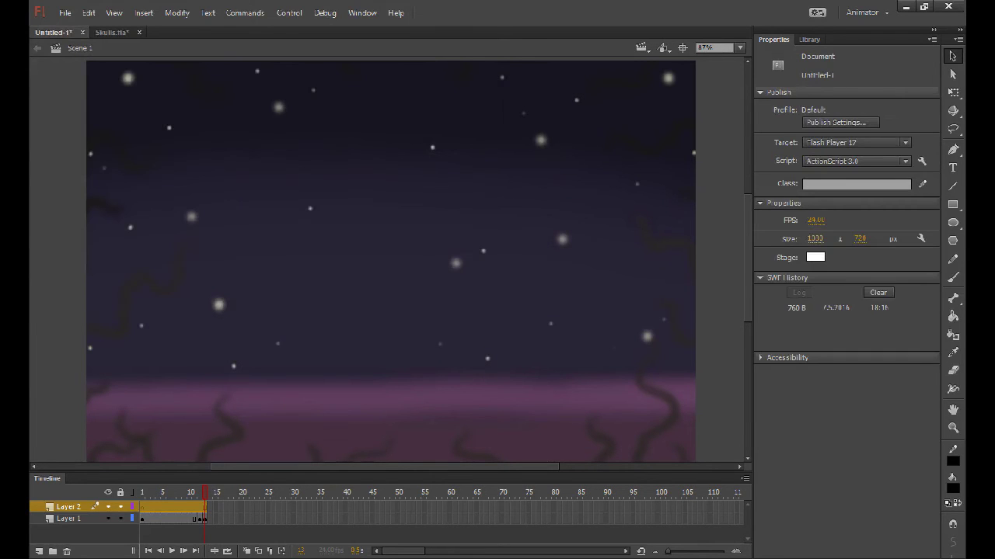
left_click(810, 38)
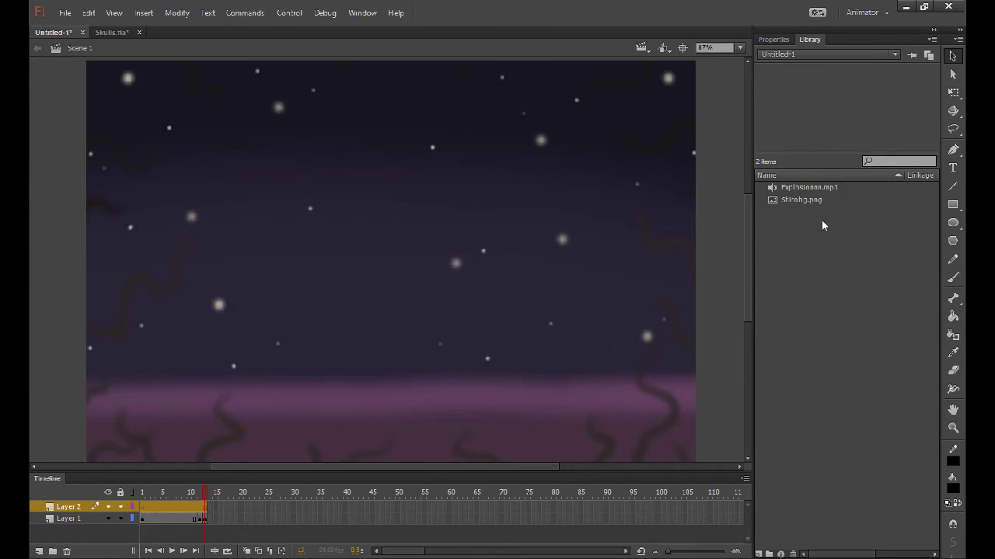
left_click(831, 268)
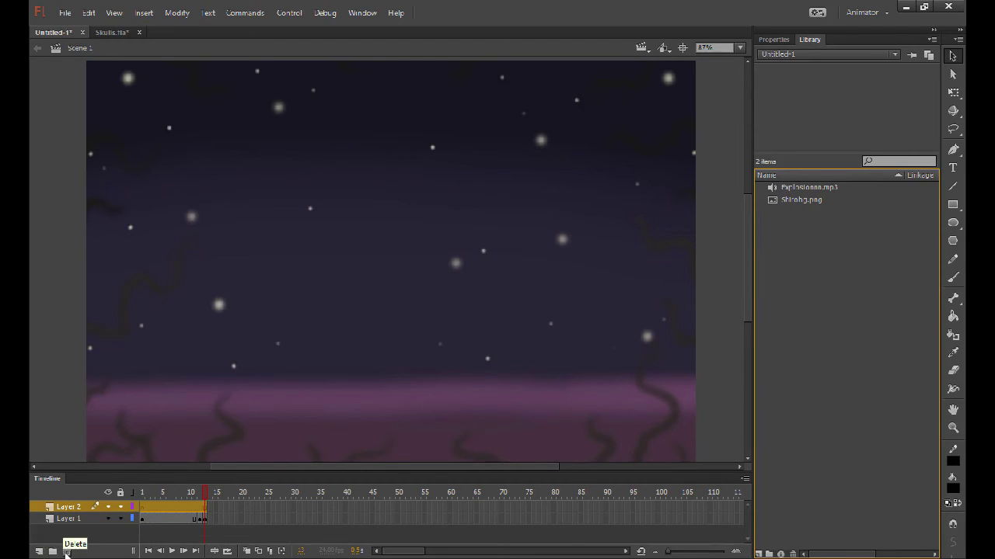
Step: Rename Layer 2 as sound and move it below Layer 1
right_click(78, 509)
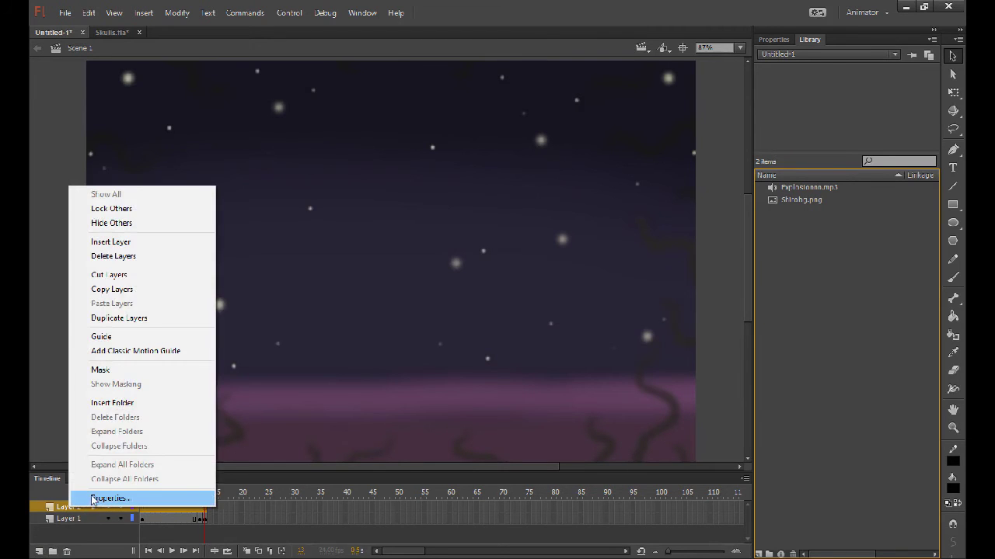
left_click(97, 498)
type("Sound")
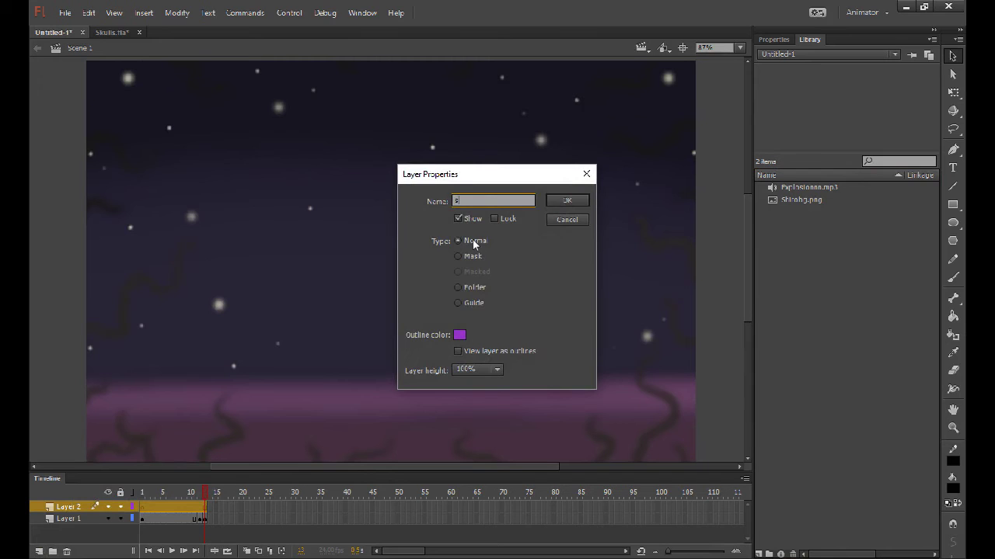
key("Return")
left_click_drag(77, 508, 85, 530)
key("ctrl+z")
left_click_drag(85, 519, 84, 507)
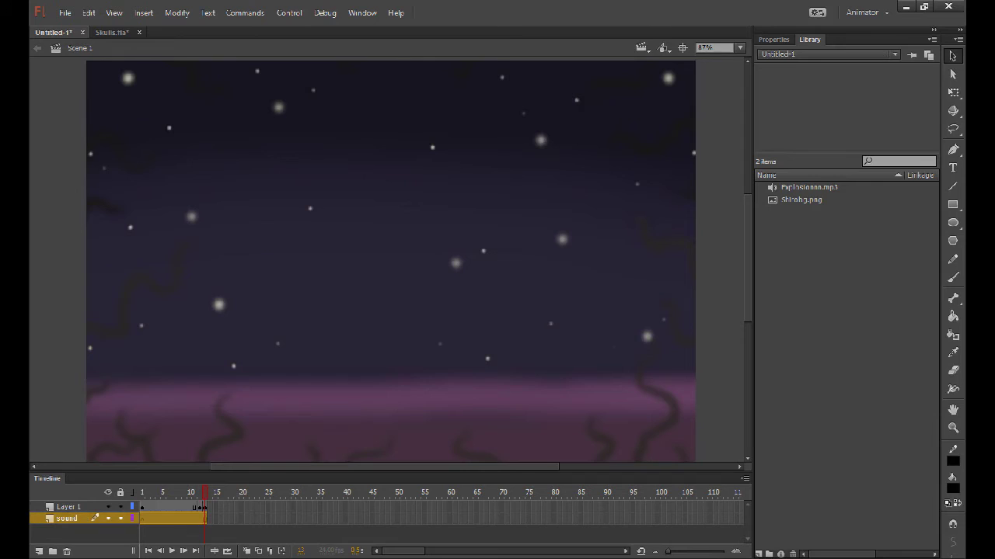
Step: Extend the sound layer and Layer 1 to frame 66, moving Layer 1's background keyframe from frame 13 to frame 36
left_click(479, 518)
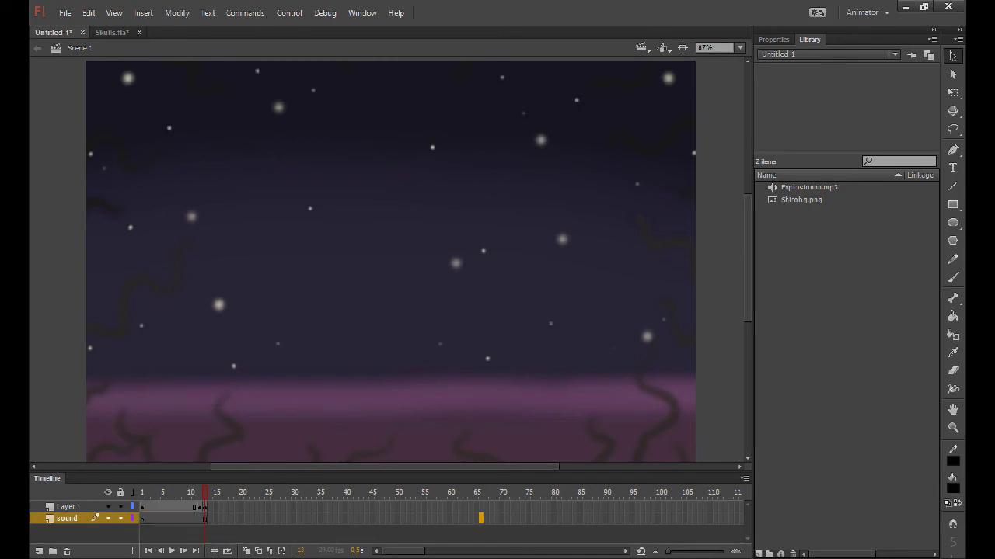
left_click(489, 532)
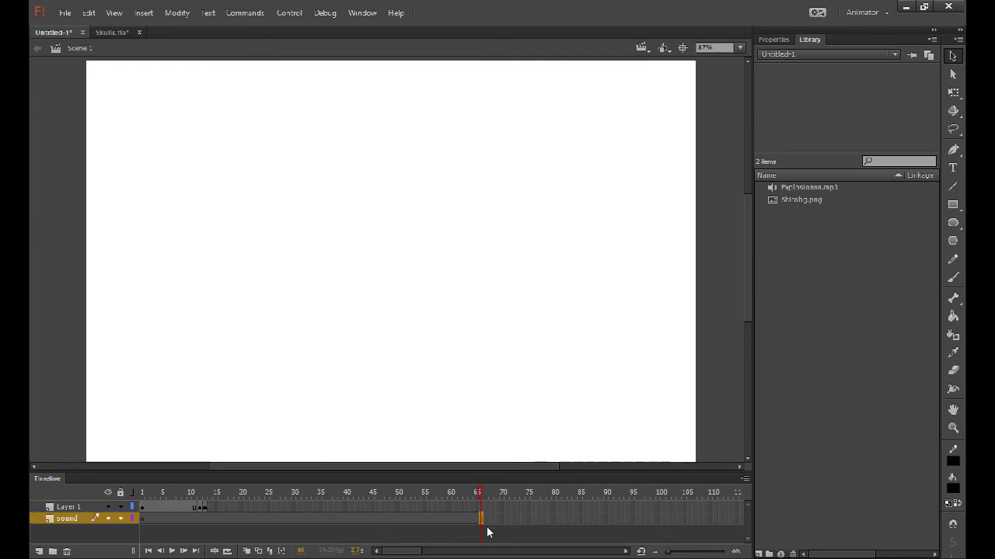
left_click(203, 507)
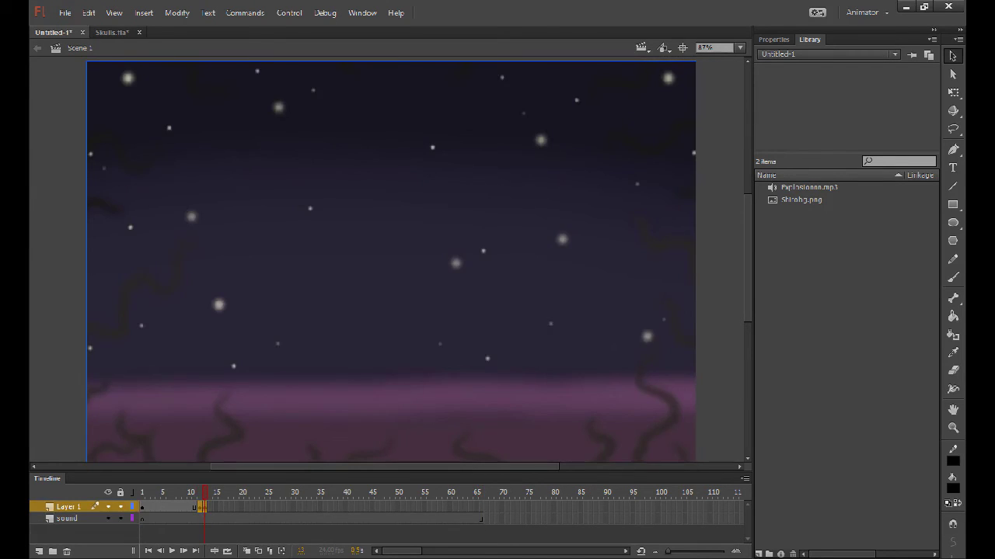
left_click(185, 507)
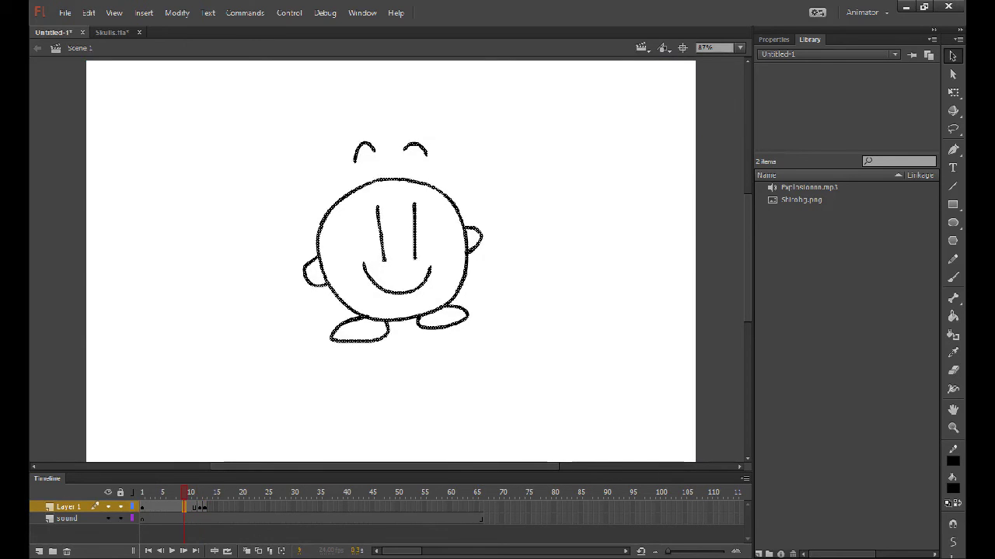
left_click(203, 506)
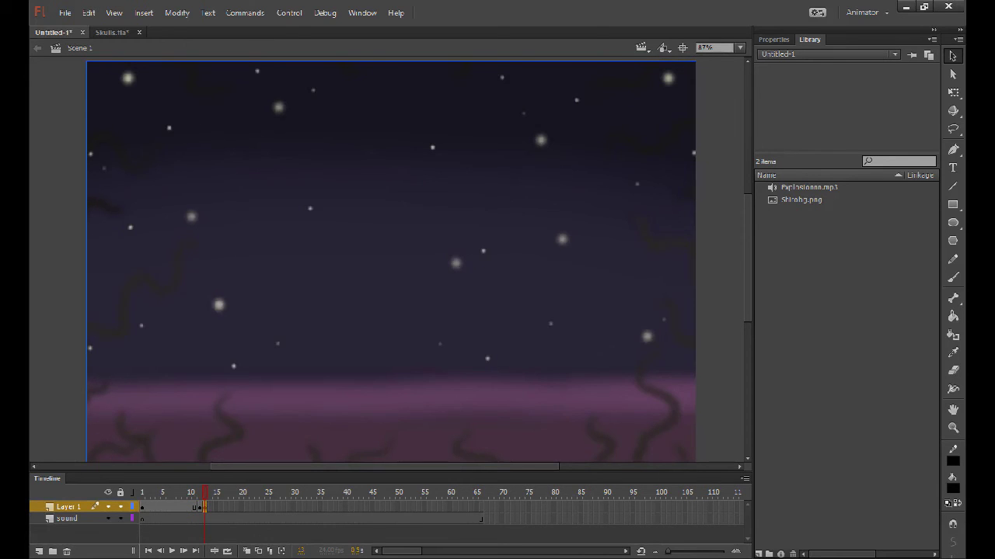
left_click(319, 507)
left_click(204, 507)
left_click(481, 506)
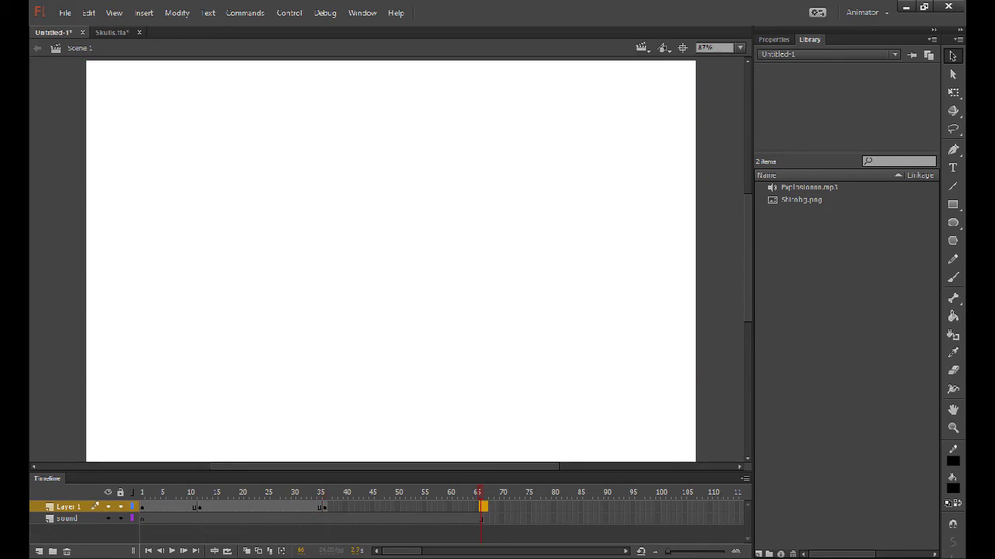
key("F5")
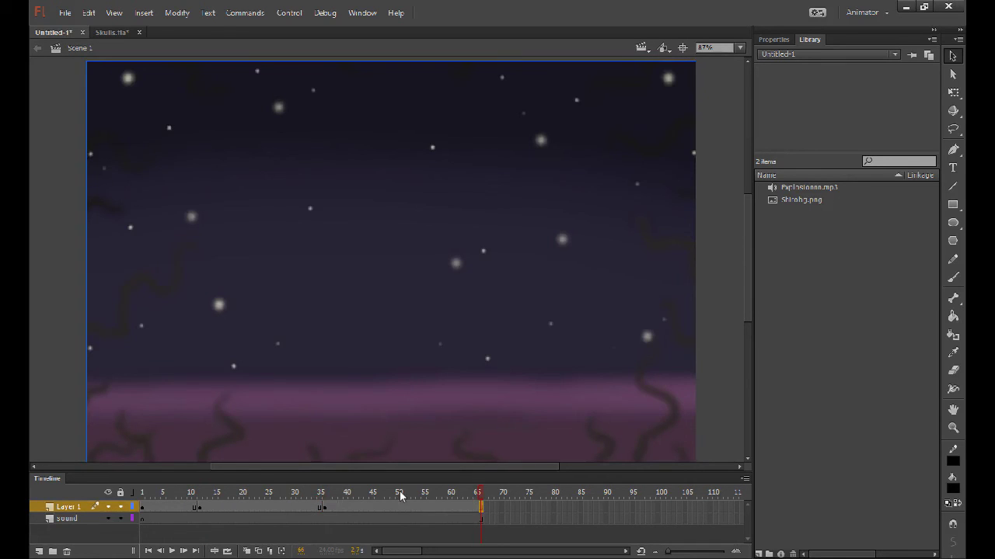
Step: Assign the Explosionnn.mp3 sound to the frames of the sound layer
left_click(83, 522)
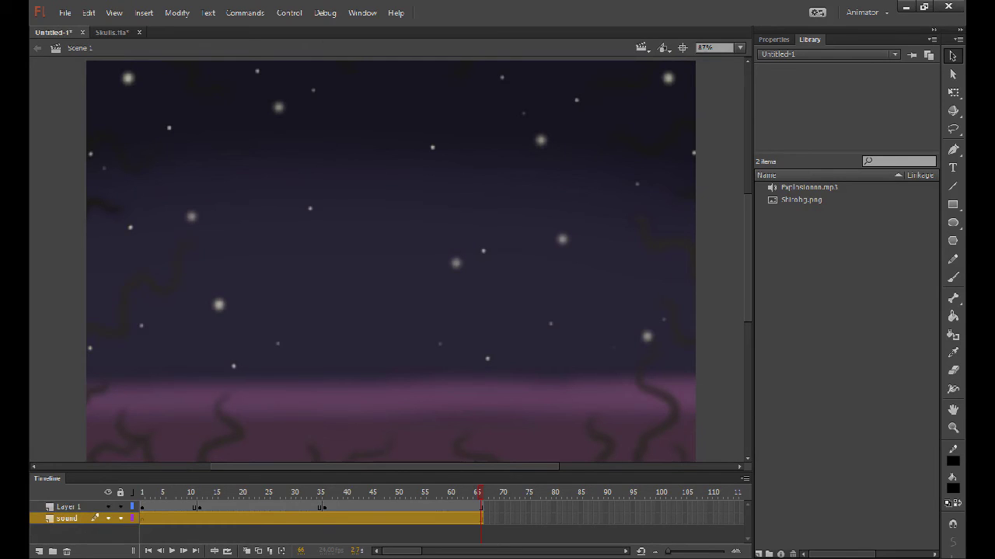
left_click(769, 40)
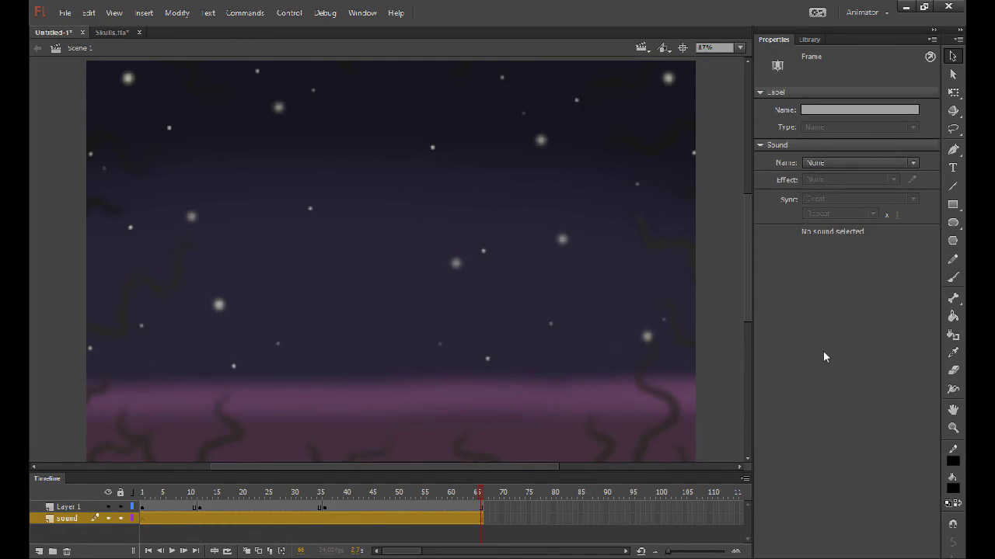
left_click(833, 161)
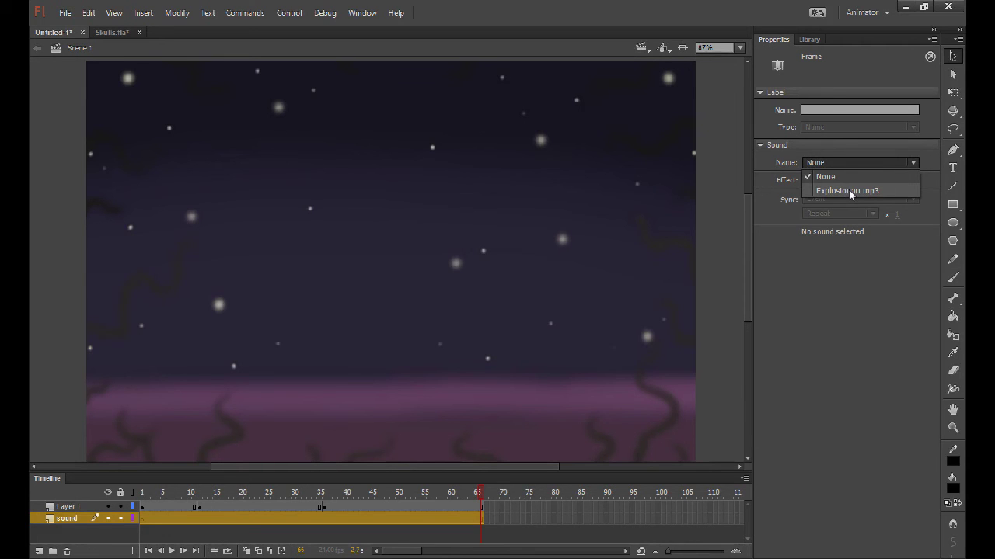
left_click(848, 190)
mouse_move(479, 502)
left_mouse_down()
mouse_move(276, 502)
mouse_move(482, 510)
left_mouse_up()
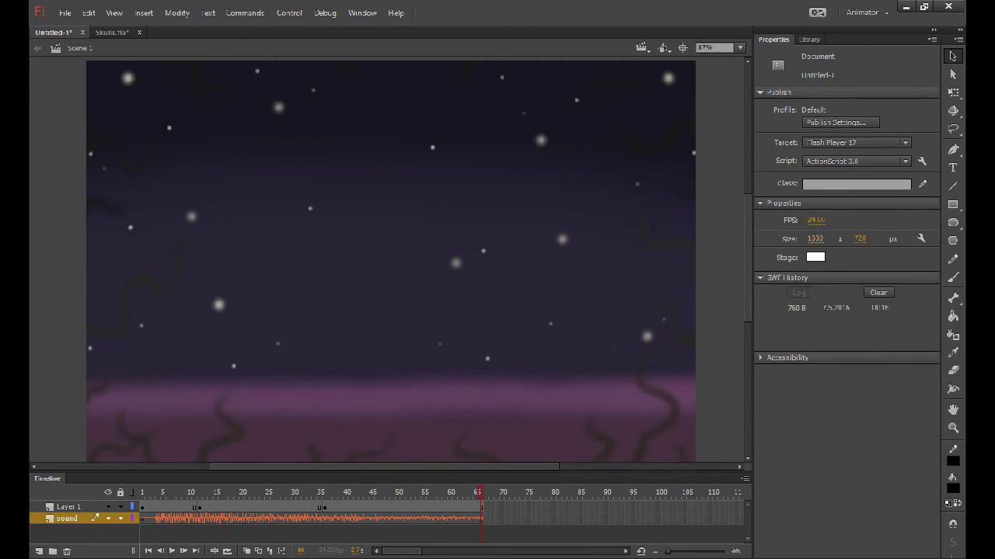
Step: Extend the sound layer to frame 115 to fit more of the explosion waveform
left_click(144, 505)
left_click(553, 517)
key("F5")
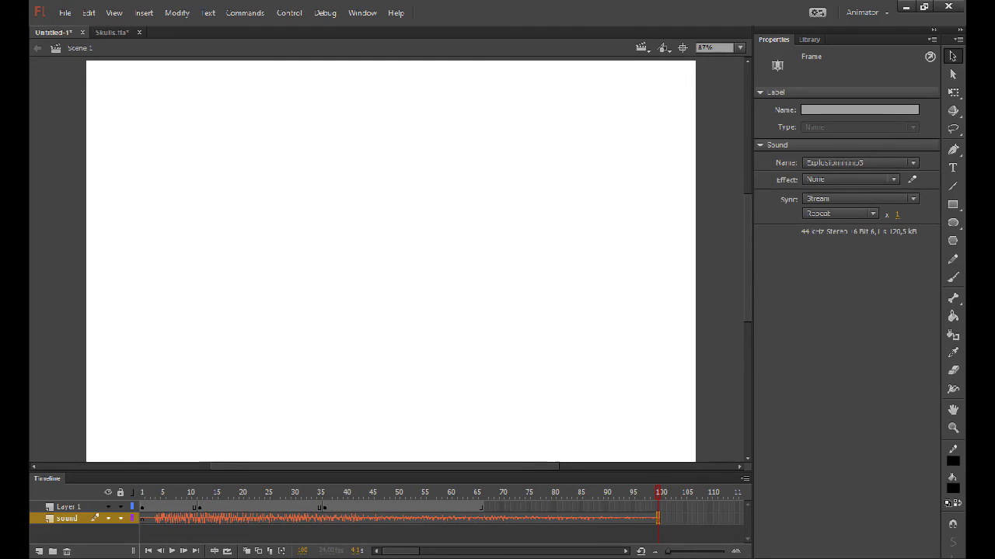
key("Return")
left_click_drag(420, 551, 435, 552)
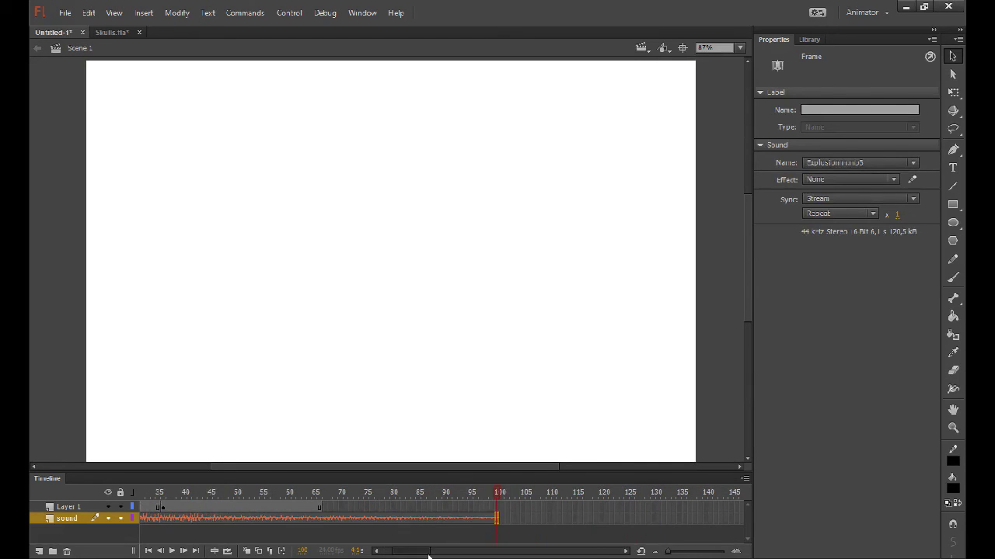
left_click(573, 519)
key("F5")
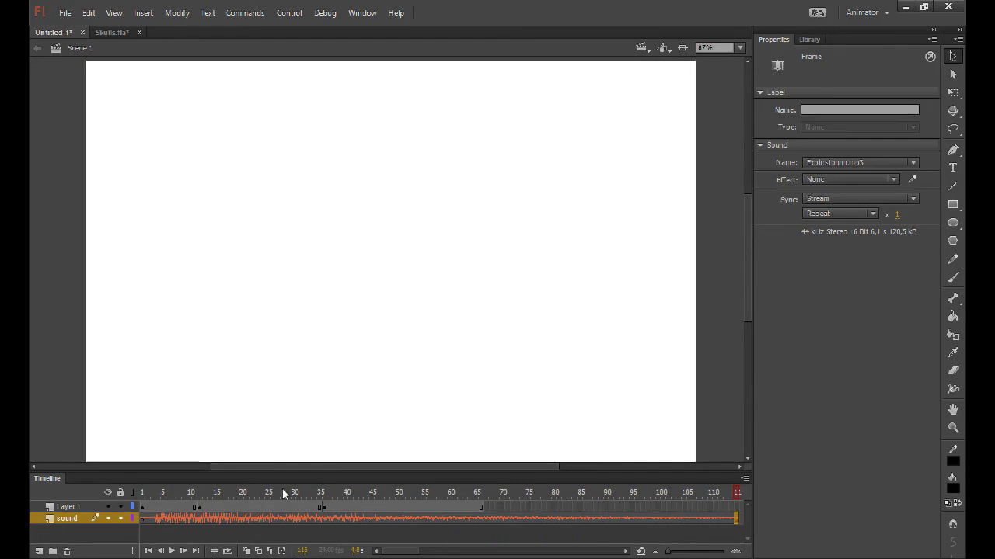
Step: Set the explosion sound's sync to Event and scrub the timeline back to frame 1
left_click(821, 198)
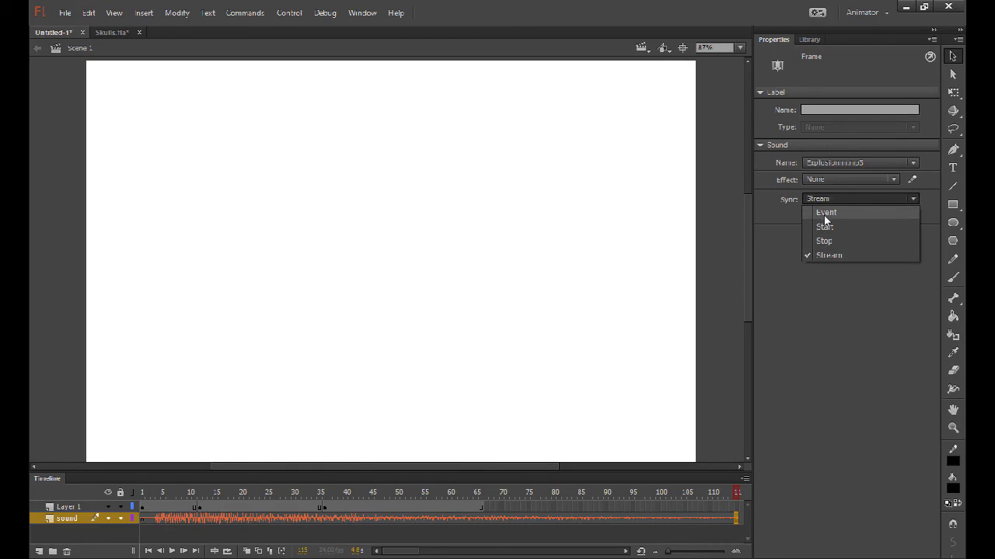
left_click(825, 212)
mouse_move(412, 492)
left_mouse_down()
mouse_move(428, 492)
mouse_move(390, 491)
mouse_move(441, 494)
mouse_move(237, 492)
mouse_move(487, 500)
mouse_move(198, 496)
mouse_move(349, 483)
mouse_move(139, 492)
left_mouse_up()
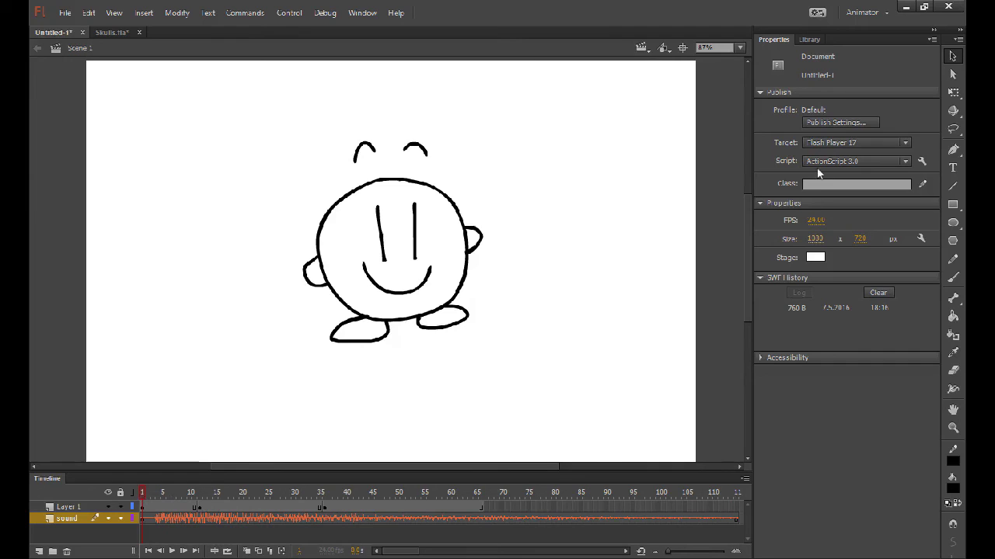
Step: Set the explosion sound's sync to Stream and scrub the playhead around frames 70 to 79 to preview it
left_click(502, 518)
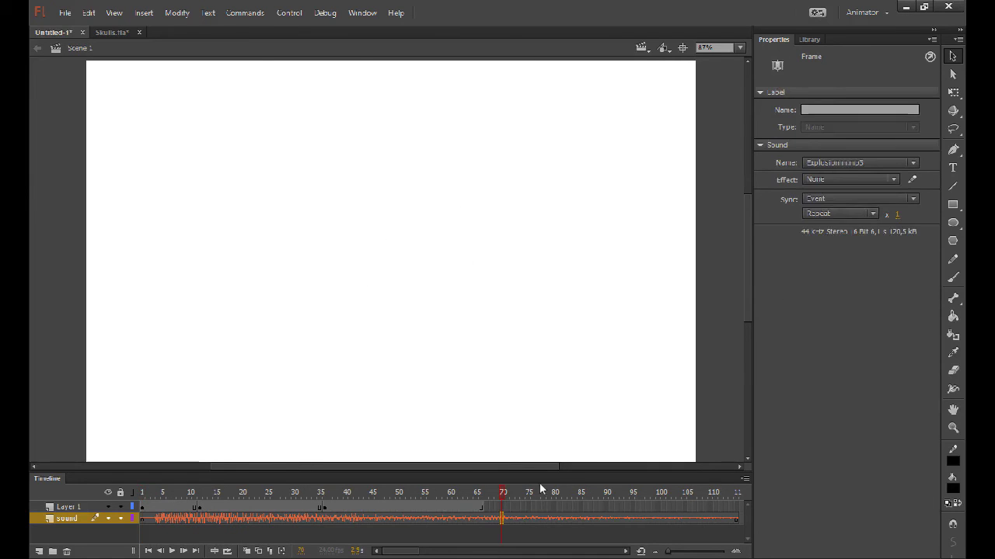
left_click(816, 199)
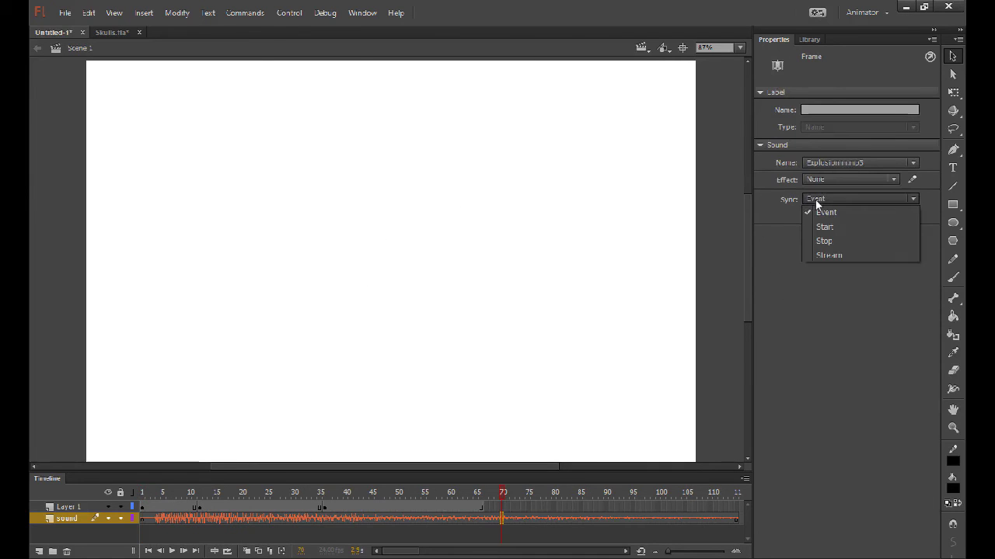
left_click(834, 257)
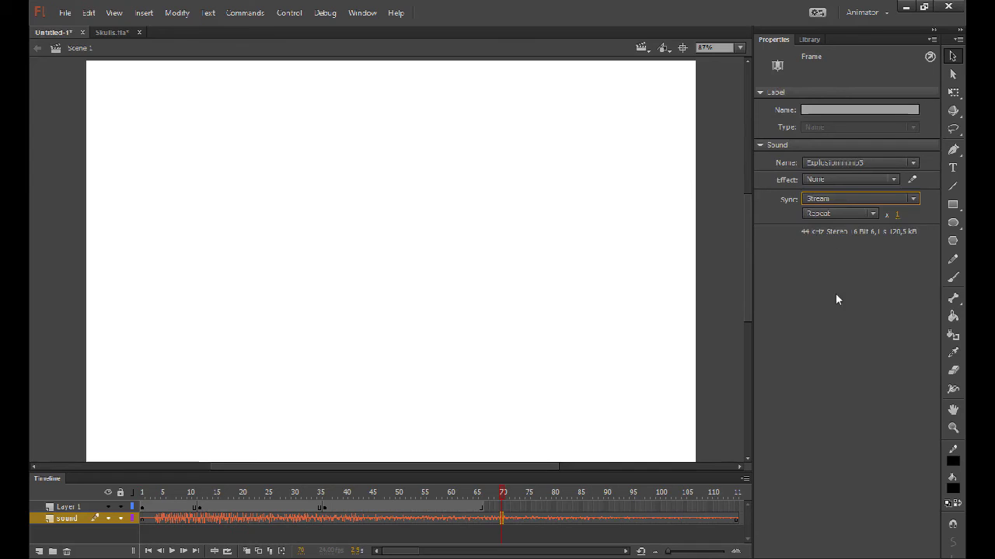
left_click(505, 492)
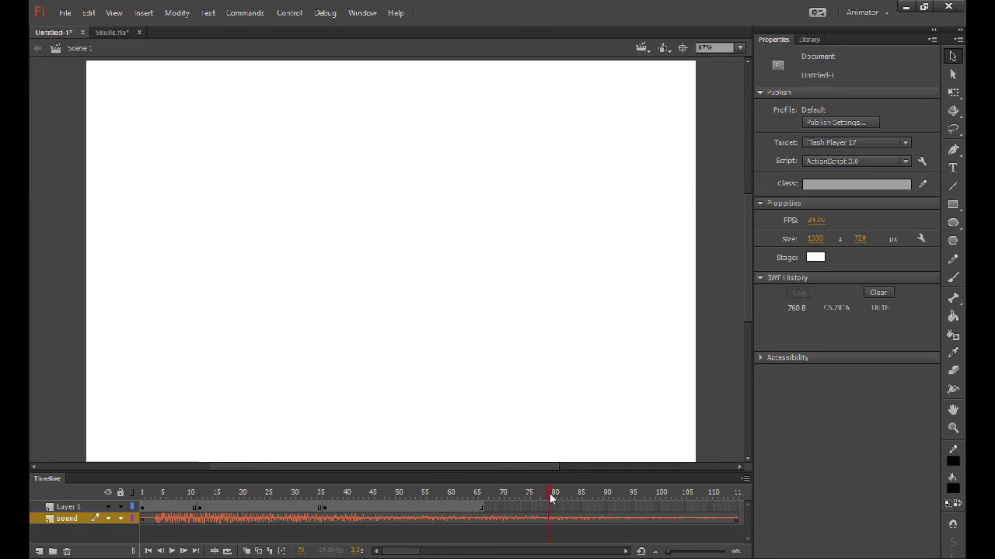
mouse_move(514, 495)
left_mouse_down()
mouse_move(443, 494)
mouse_move(545, 495)
mouse_move(477, 492)
mouse_move(517, 494)
left_mouse_up()
Step: Save the document as test in Flash Document (*.fla) format in the PROJS folder and run a test of the movie
key("ctrl+s")
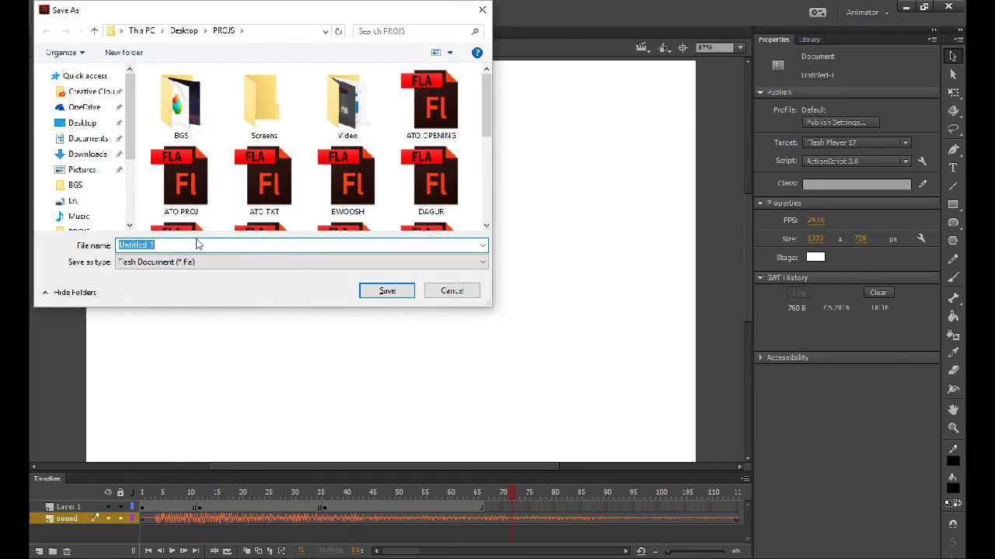
mouse_move(484, 116)
left_mouse_down()
mouse_move(486, 187)
mouse_move(485, 97)
left_mouse_up()
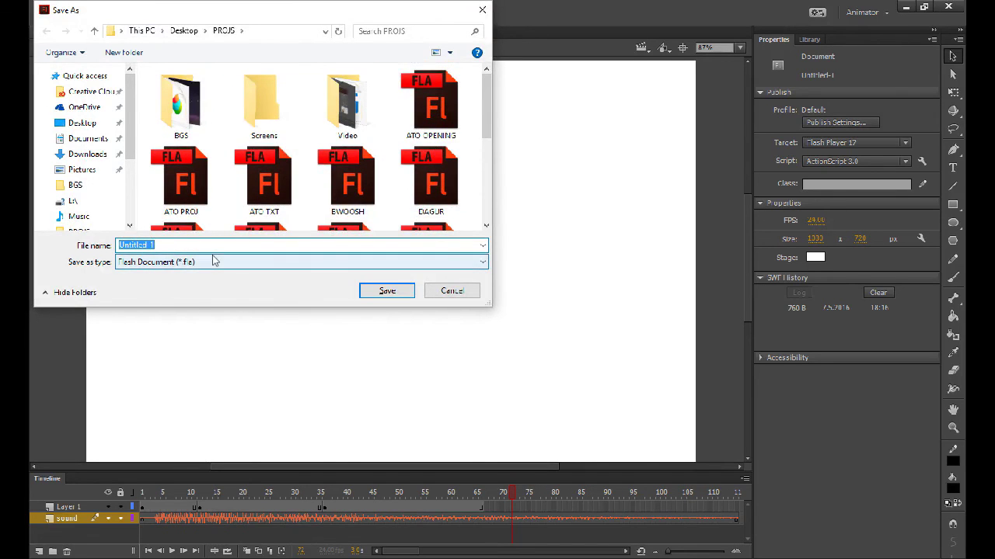
type("test")
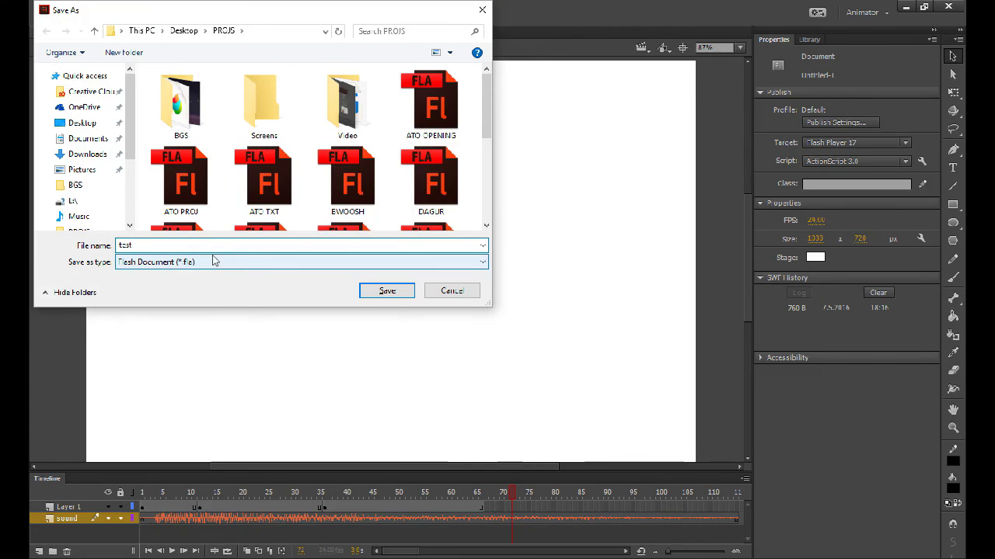
left_click(362, 262)
left_click(362, 269)
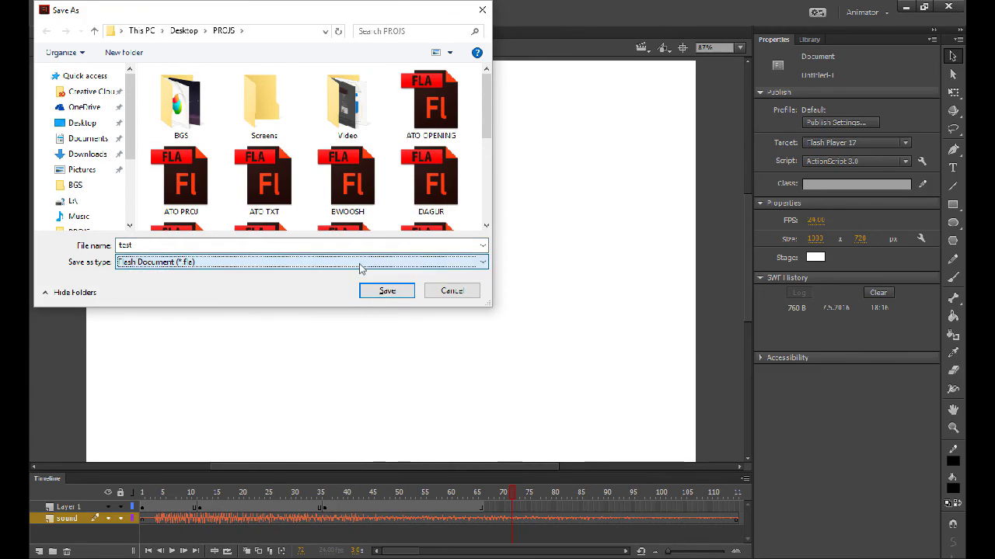
left_click(373, 289)
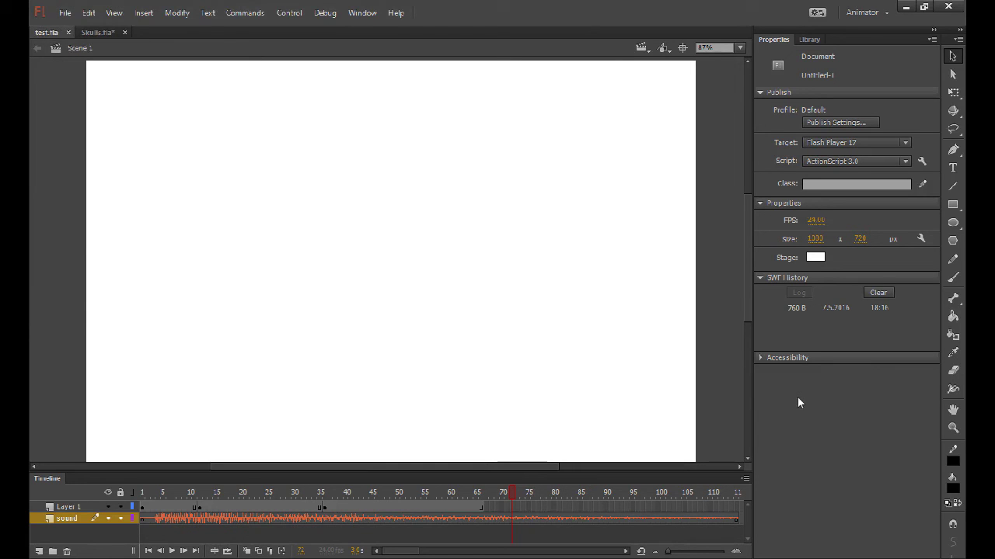
key("ctrl+Return")
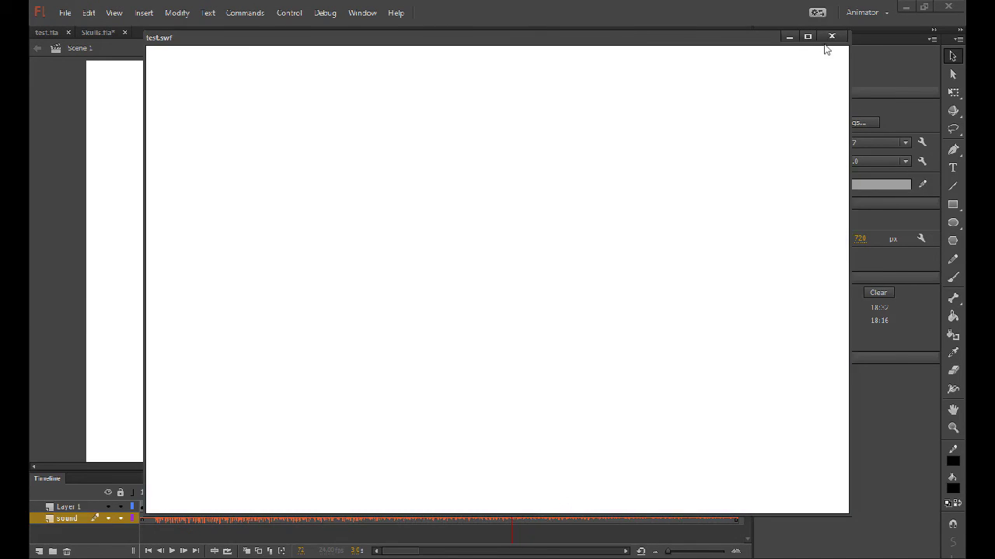
left_click(831, 36)
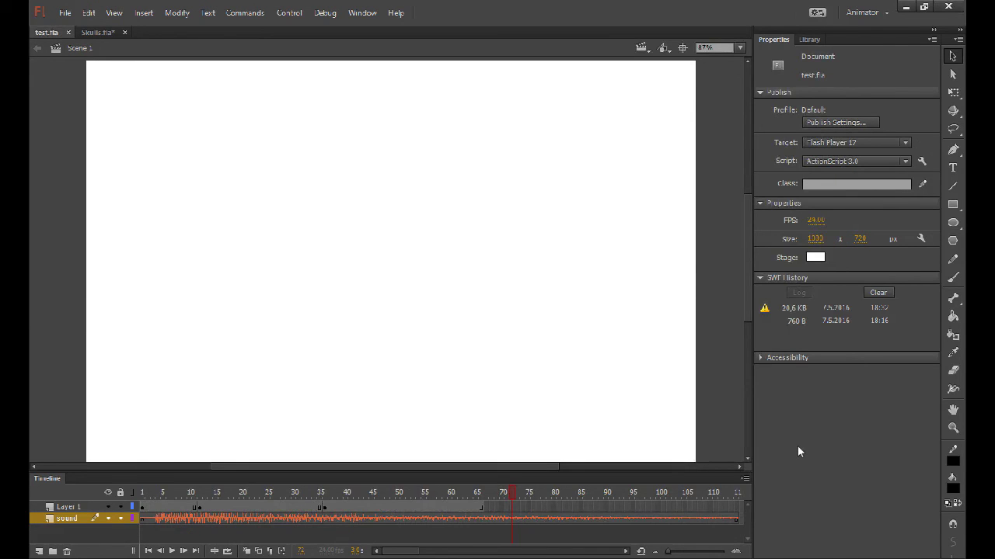
left_click(68, 16)
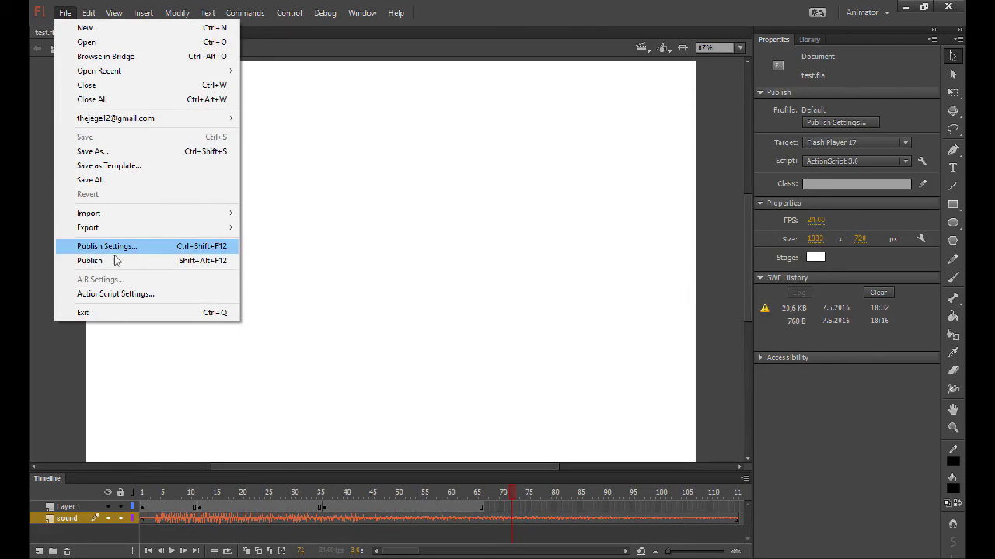
mouse_move(86, 13)
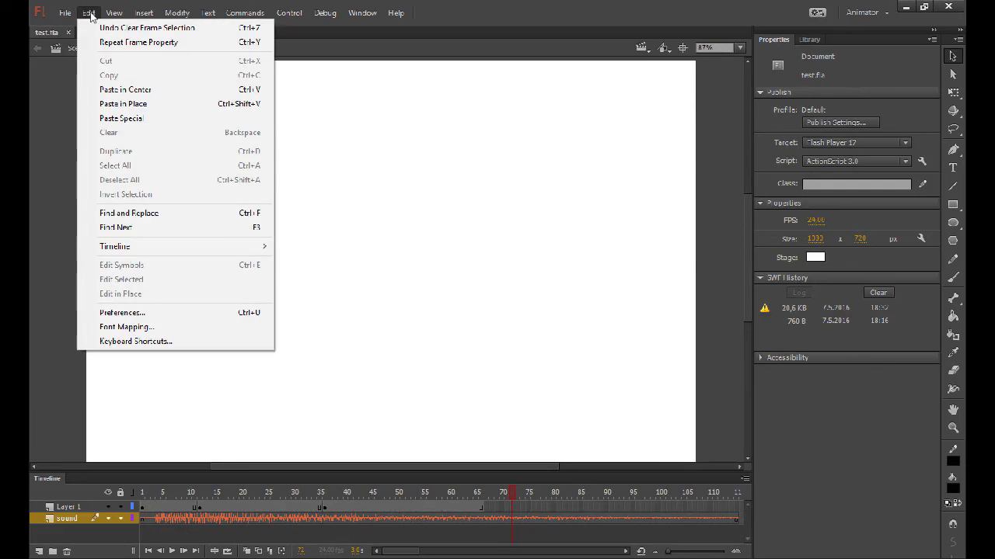
left_click(129, 312)
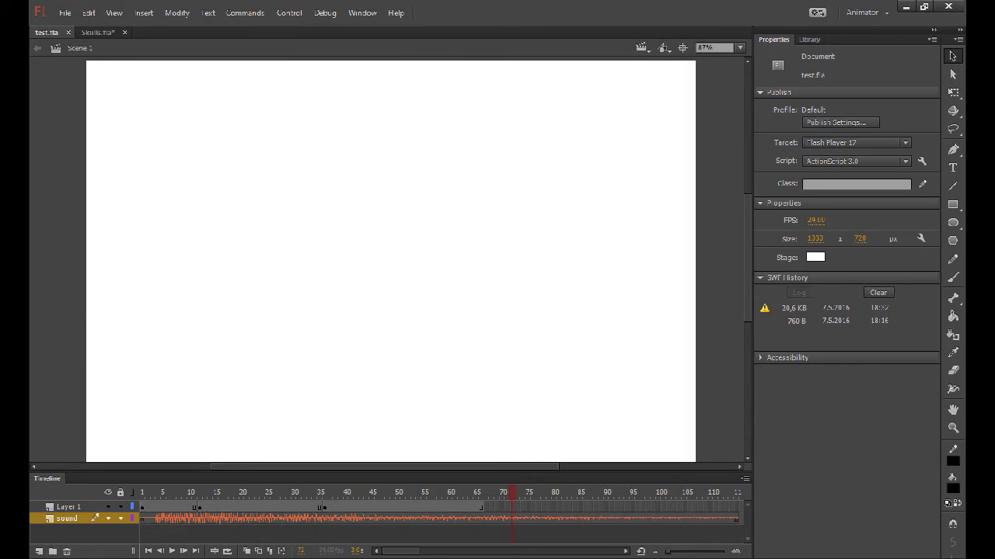
Step: Set the audio stream bit rate to 80 kbps in the publish settings and test the movie again
left_click(65, 12)
left_click(92, 247)
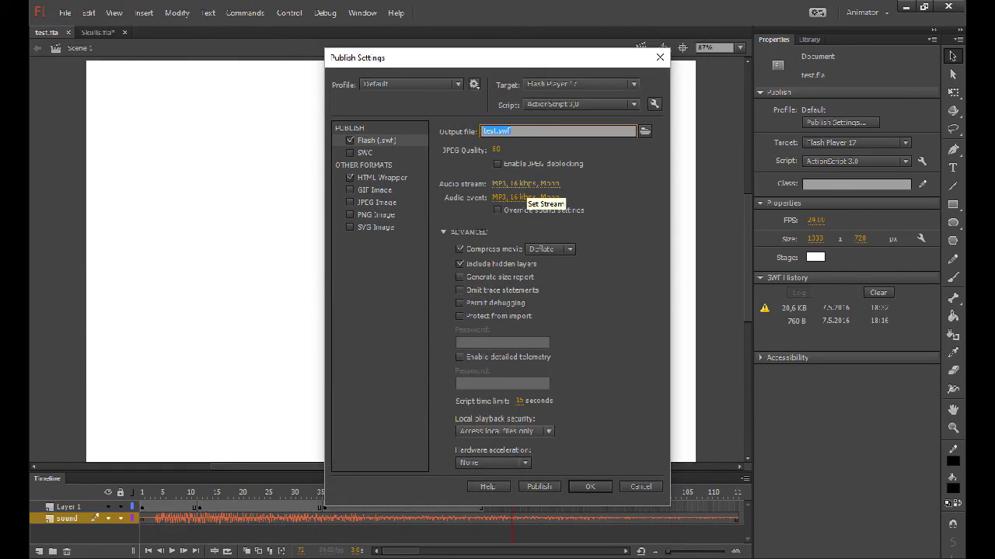
left_click(525, 184)
left_click(514, 241)
left_click(516, 243)
left_click(496, 291)
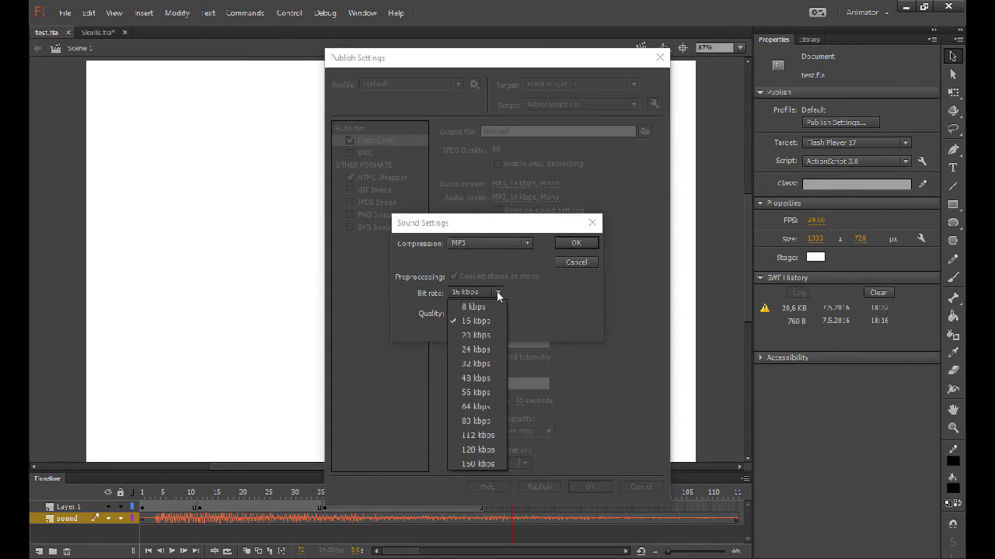
left_click(477, 419)
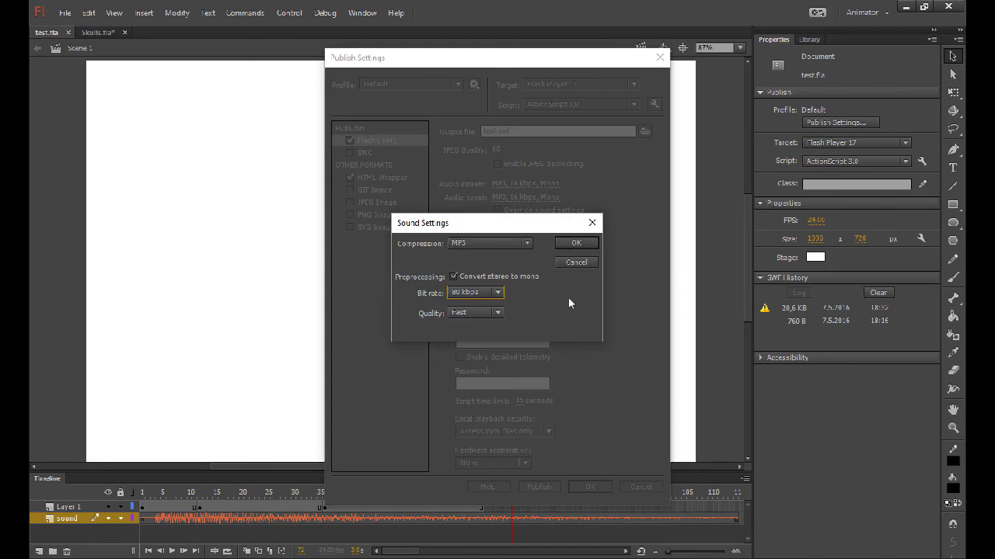
left_click(574, 243)
left_click(591, 487)
key("ctrl+Return")
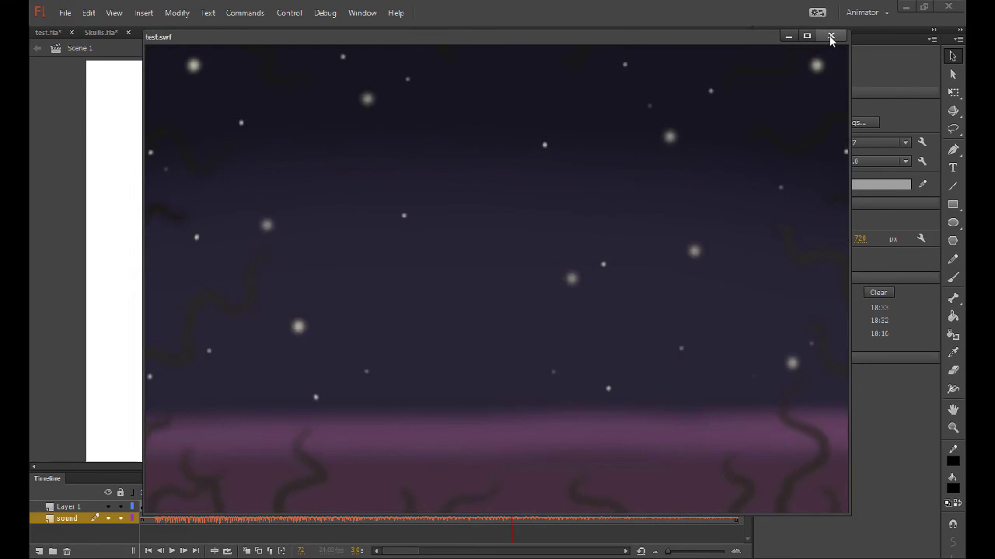
left_click(830, 35)
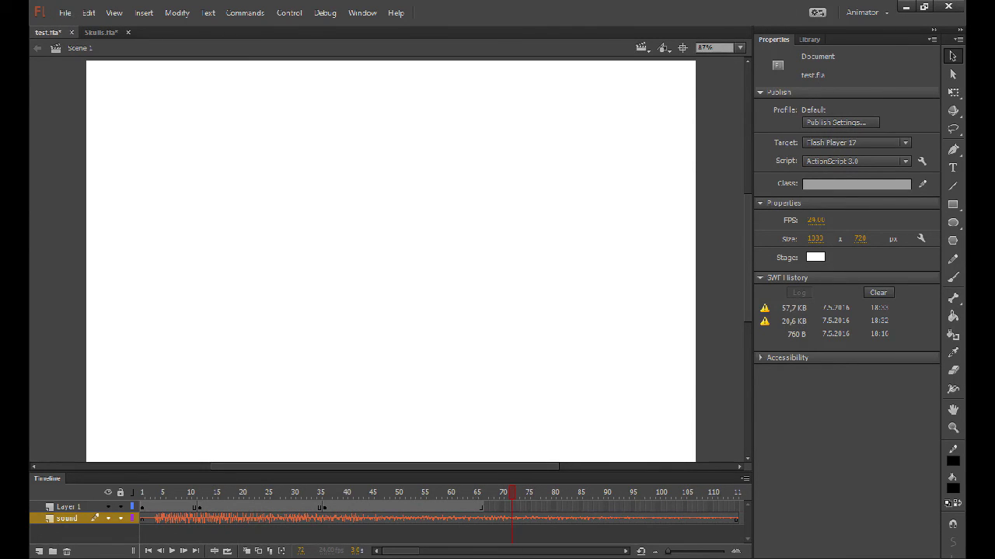
Step: Look through the movie export formats, trying SWF Movie and Animated GIF, and cancel without exporting
left_click(488, 506)
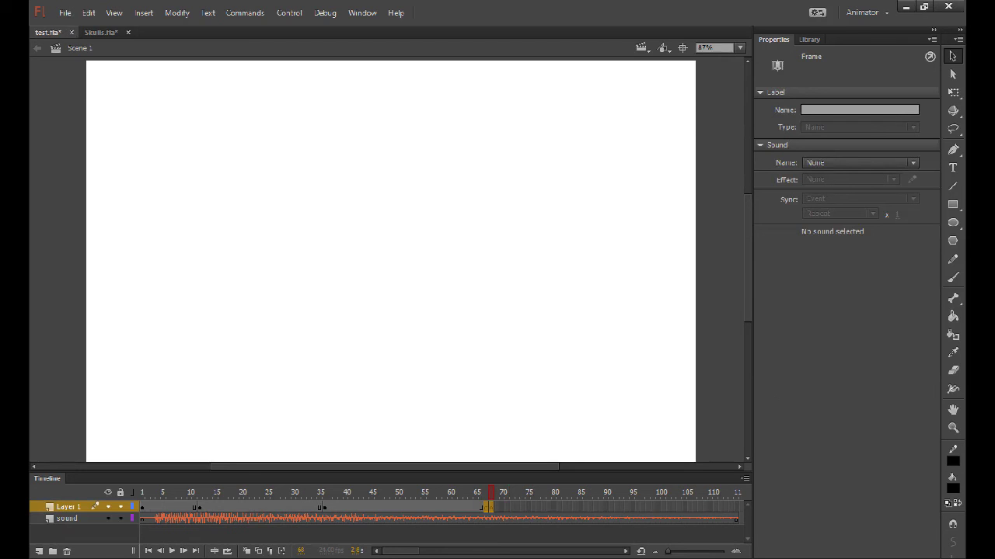
left_click(66, 14)
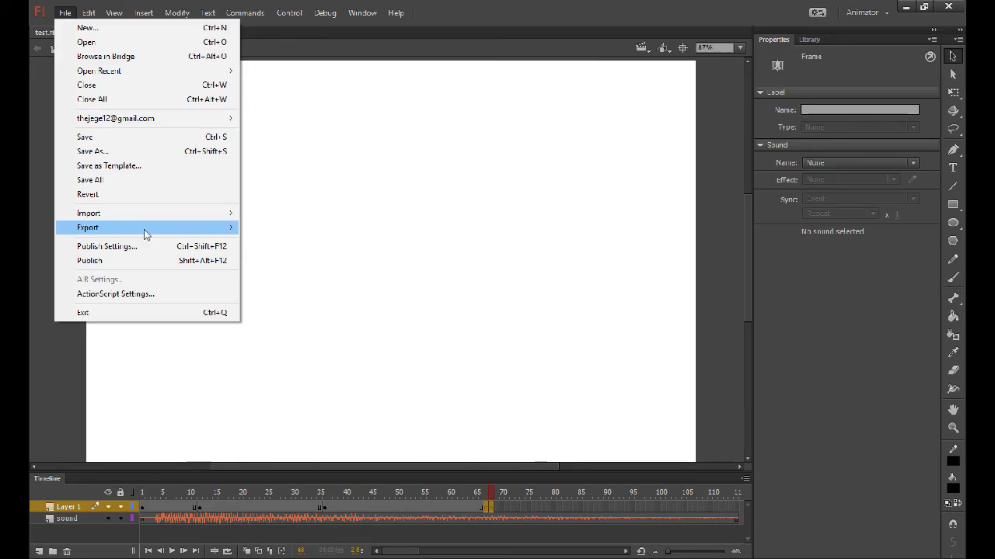
mouse_move(215, 227)
left_click(284, 242)
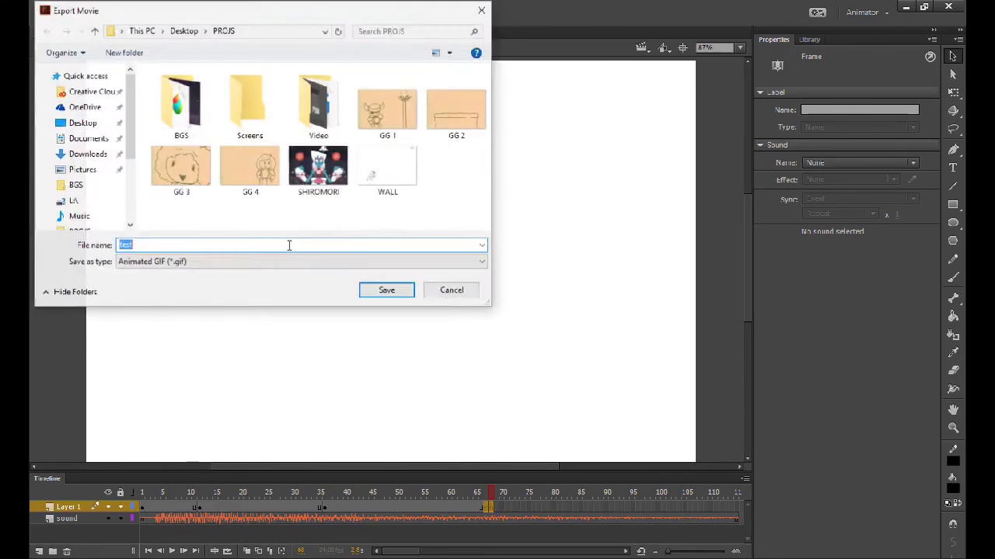
left_click(243, 263)
left_click(238, 260)
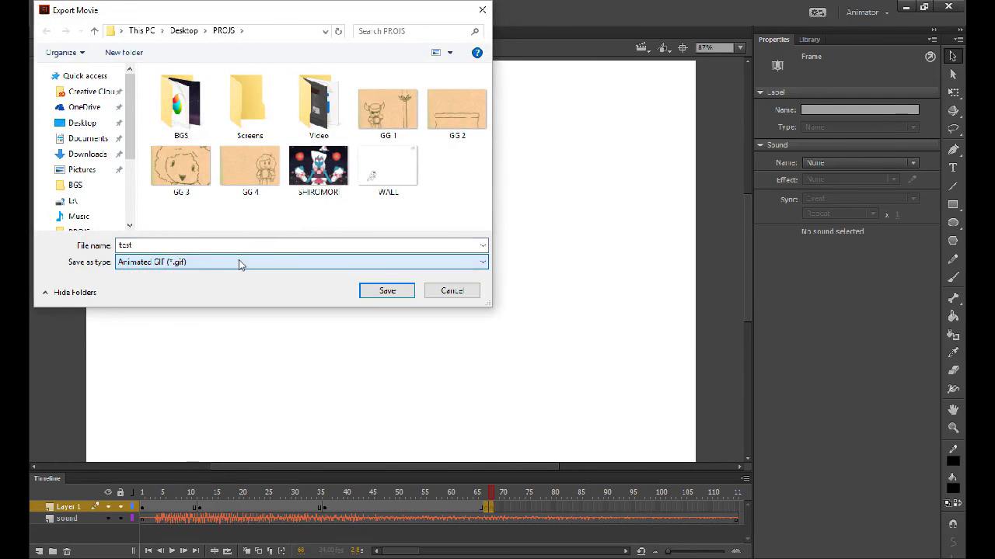
left_click(225, 262)
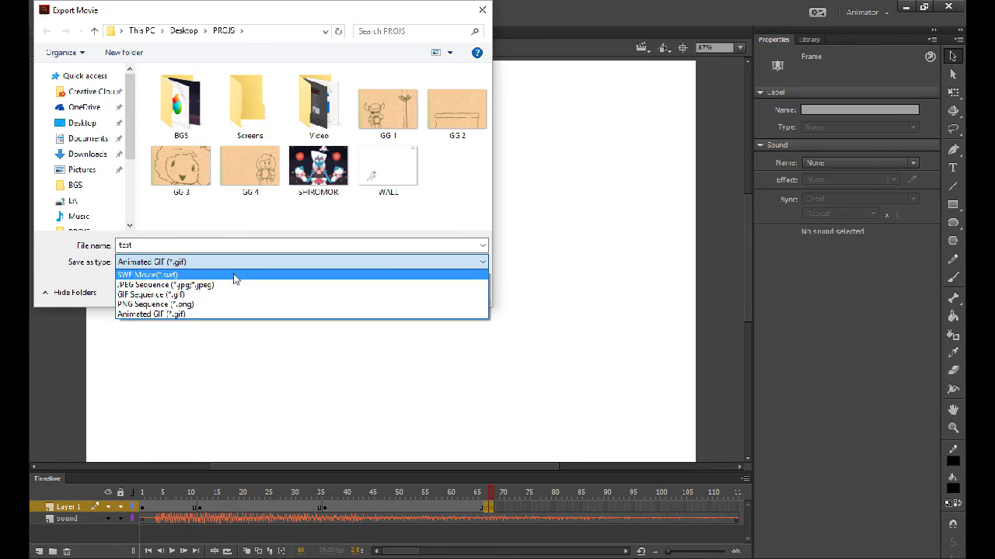
left_click(235, 276)
left_click(228, 261)
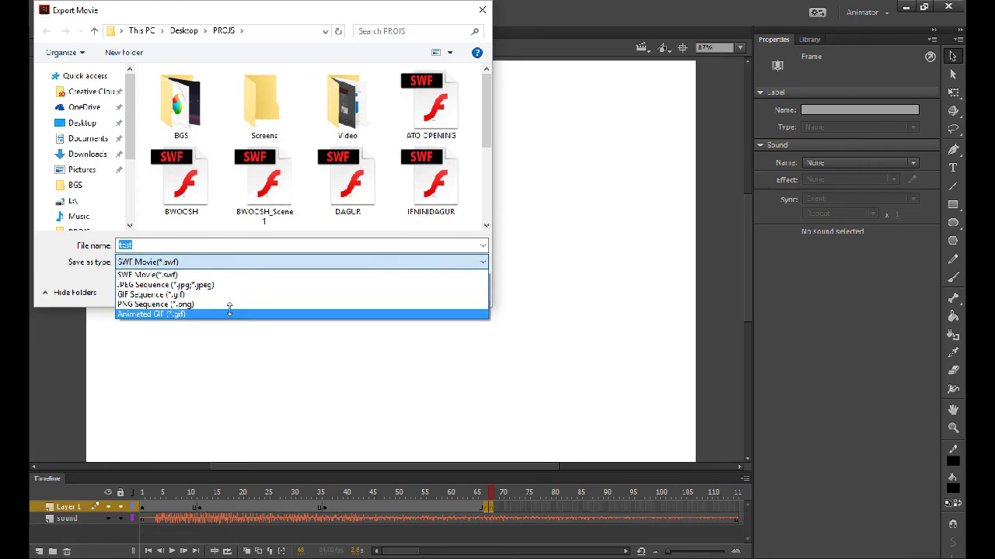
left_click(229, 313)
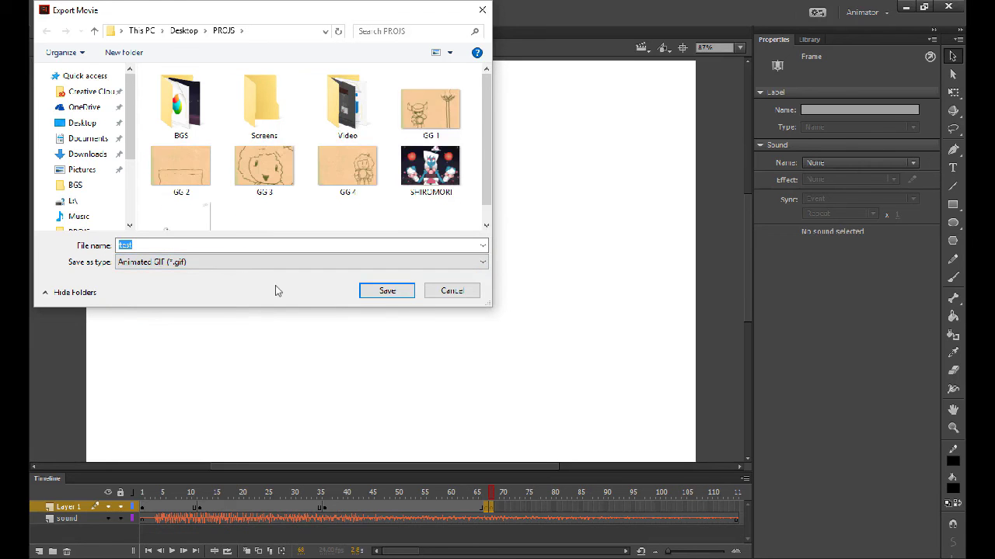
left_click(426, 294)
Step: Export the animation as the video test.mov in the PROJS folder, stopping when the last frame is reached
left_click(65, 13)
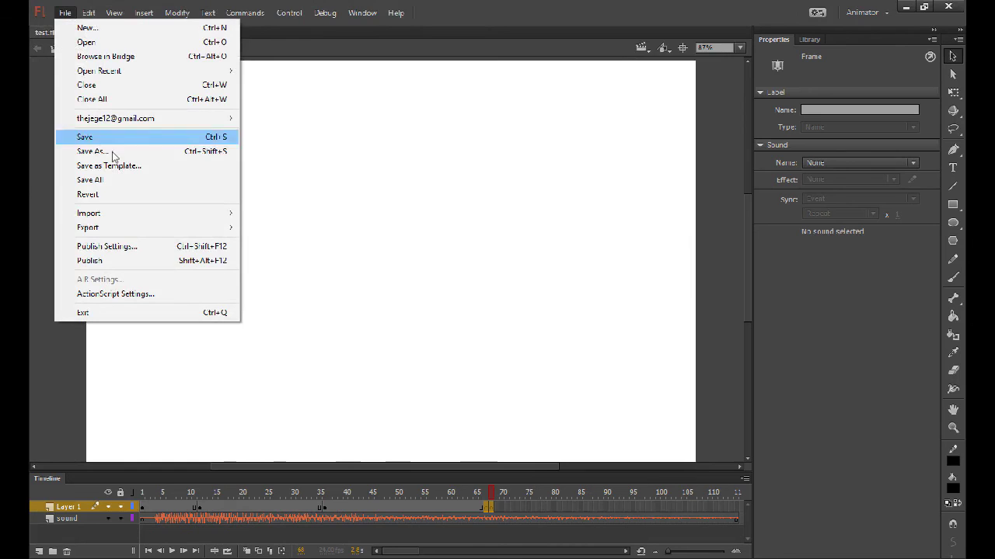
mouse_move(207, 227)
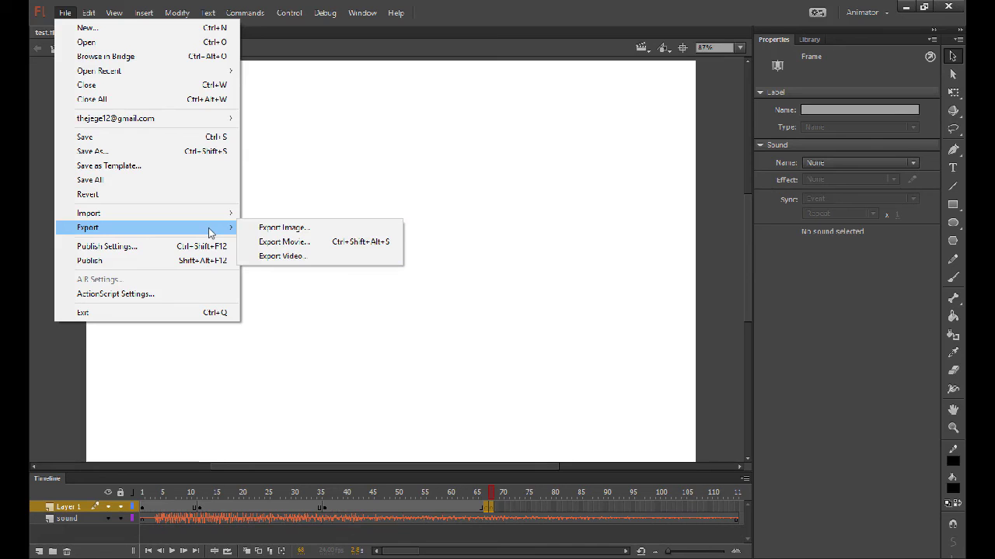
left_click(277, 257)
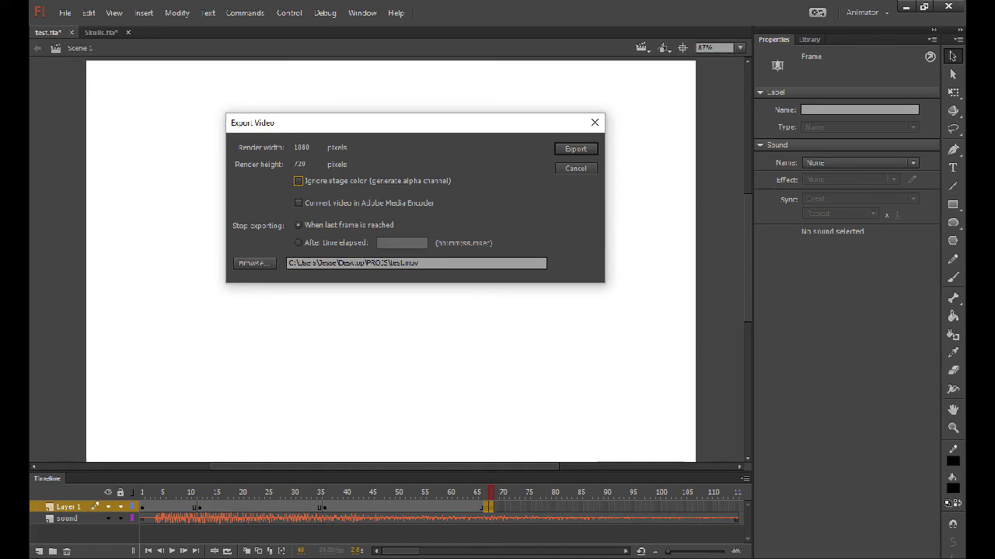
left_click(572, 150)
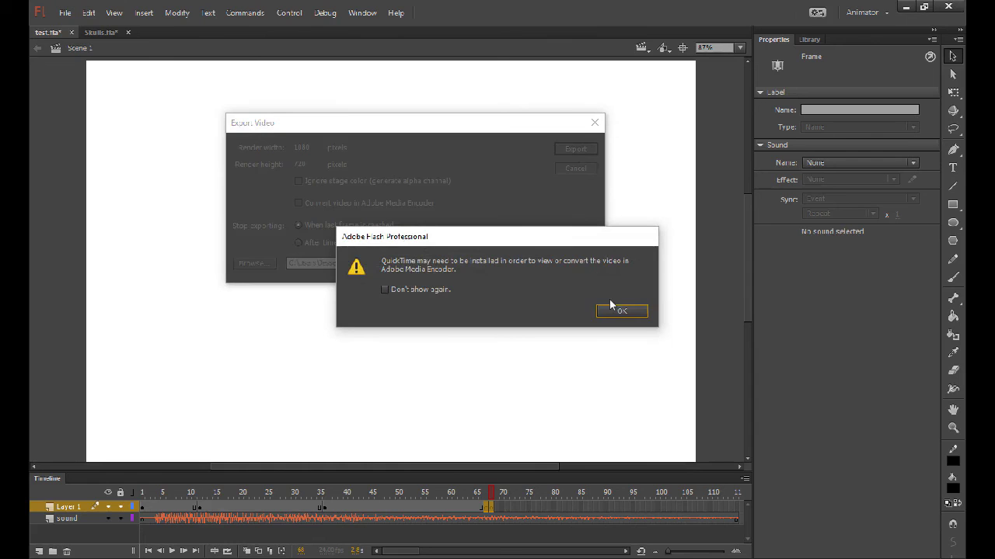
left_click(633, 311)
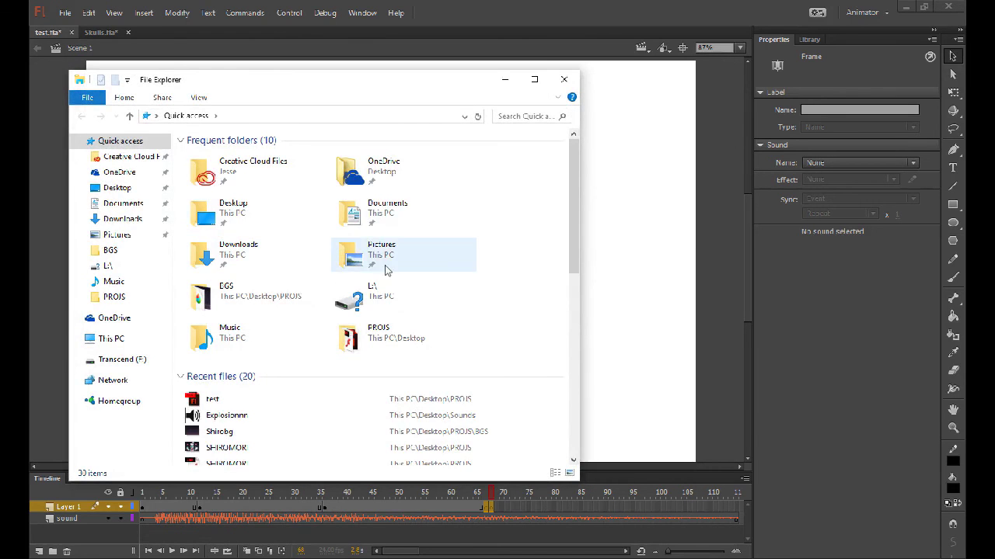
Step: Open the exported test video from the PROJS folder in File Explorer and play it in the media player
double_click(378, 345)
left_click_drag(572, 198, 586, 389)
right_click(515, 333)
mouse_move(404, 341)
left_click(275, 372)
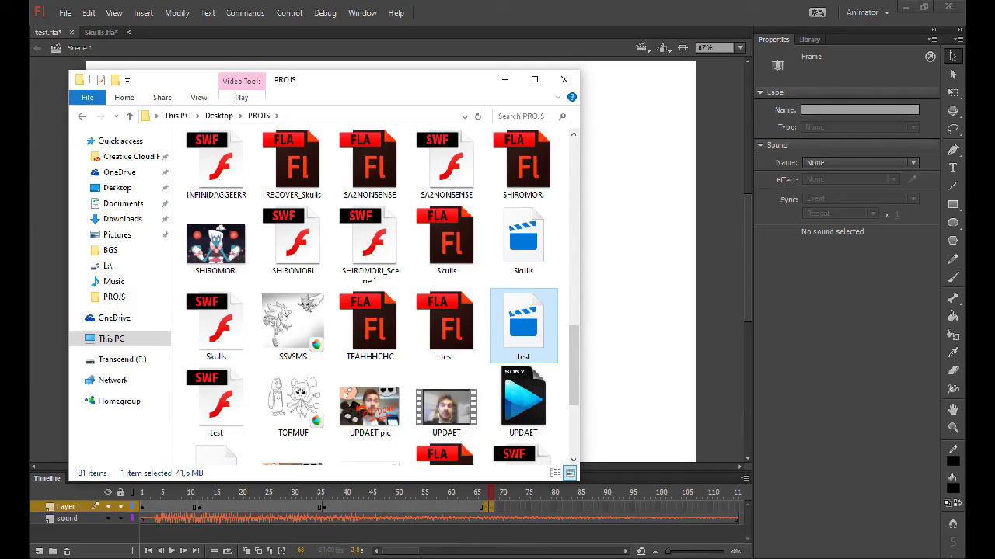
left_click(793, 295)
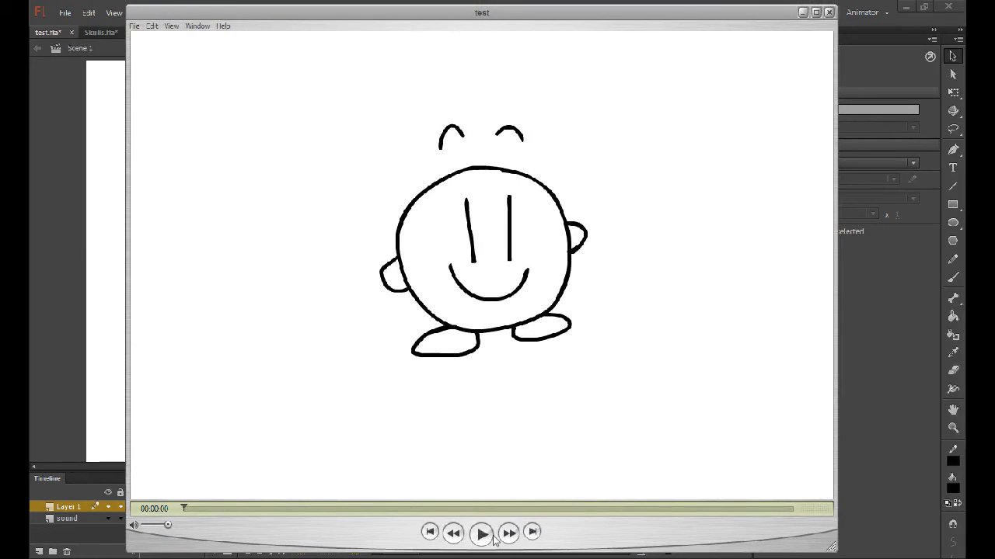
left_click(483, 533)
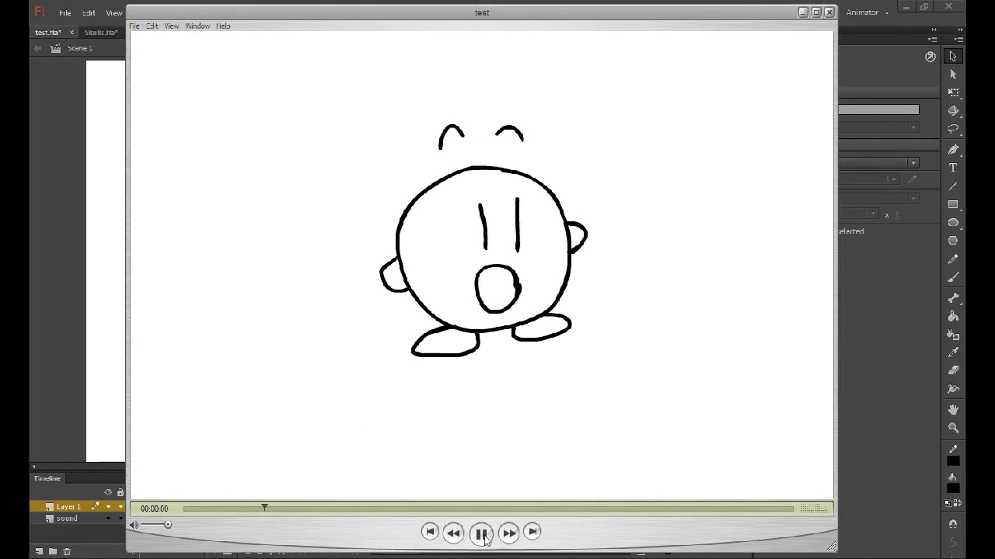